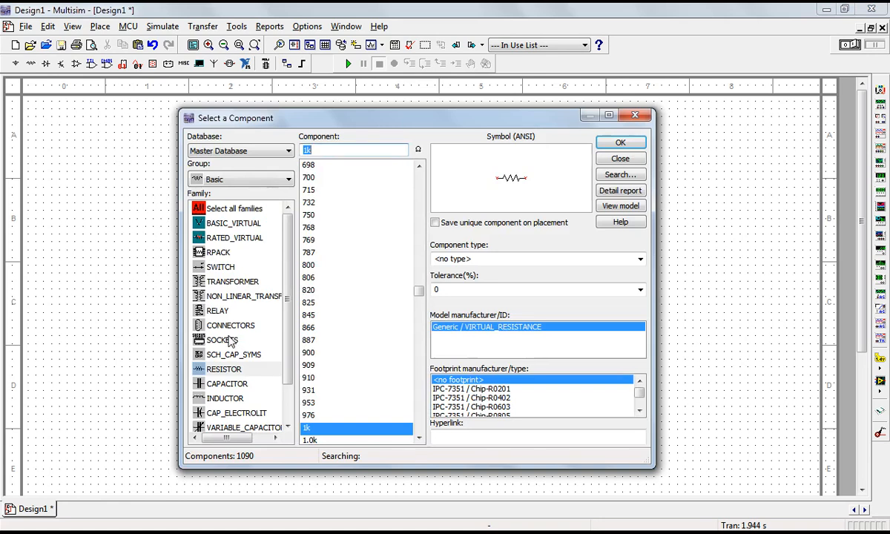
- Place a 100 µF capacitor from the Basic group's CAPACITOR family, below and to the right of resistor R1
click(225, 384)
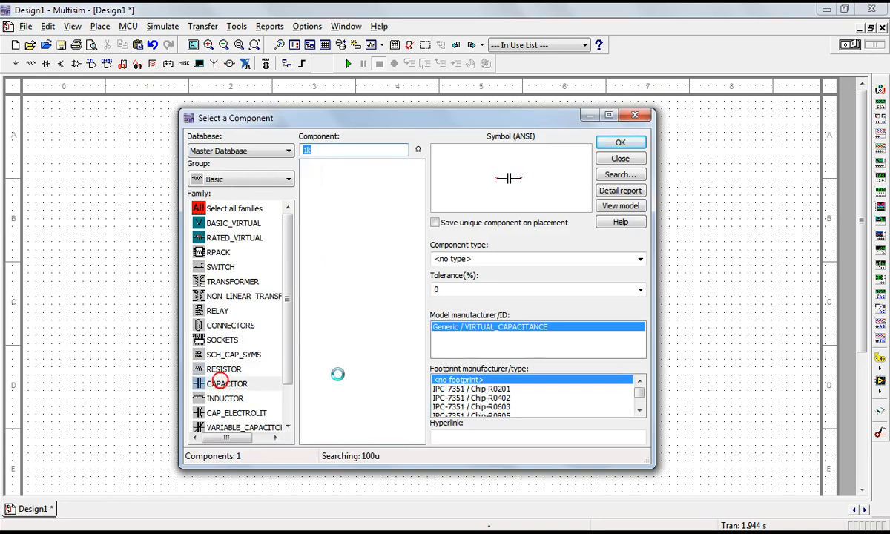
click(620, 144)
click(445, 293)
- Place an AC_POWER source from the Sources group to the left of resistor R1
click(245, 179)
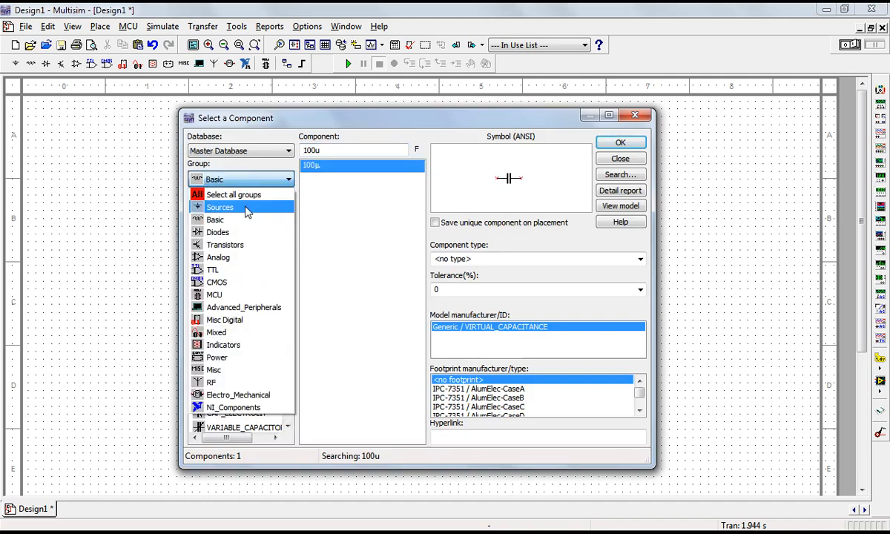
click(220, 205)
click(340, 166)
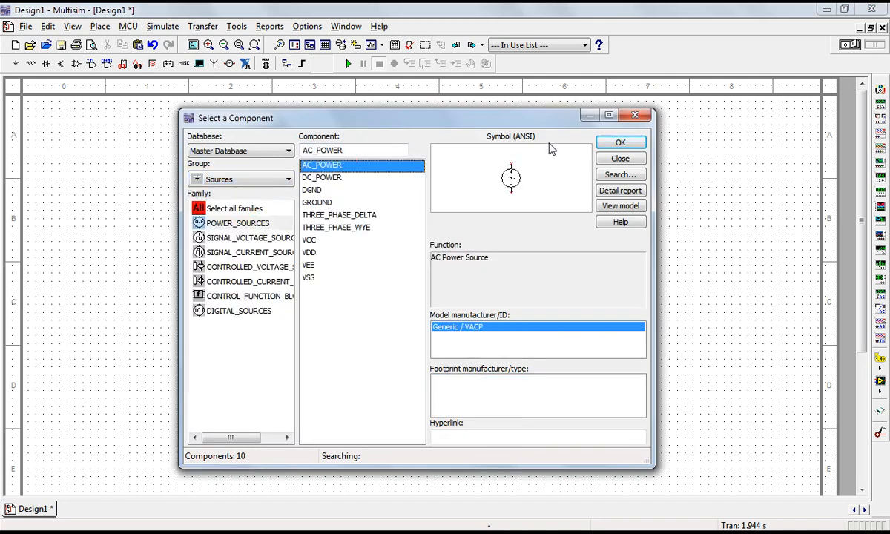
click(602, 143)
click(130, 297)
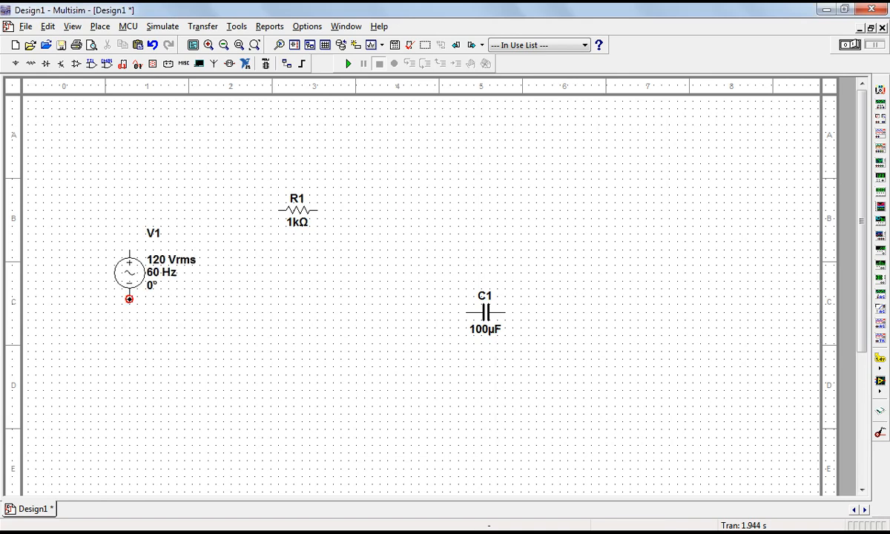
- Place a GROUND symbol below and between the AC source and the capacitor, and finish placing components
click(375, 201)
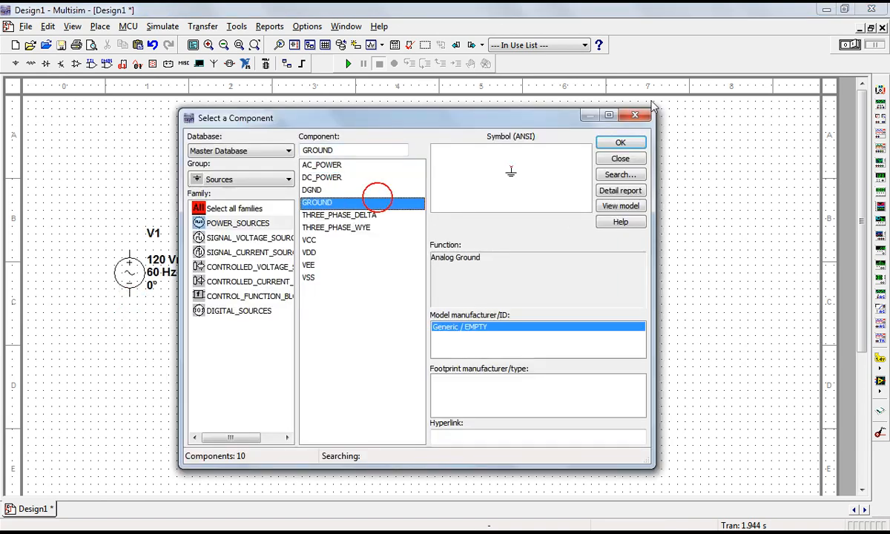
click(632, 145)
click(225, 386)
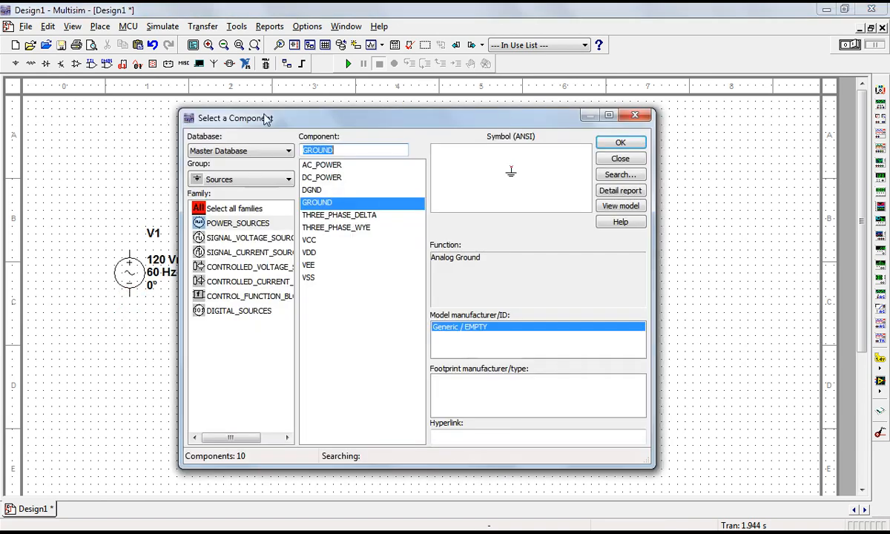
click(642, 116)
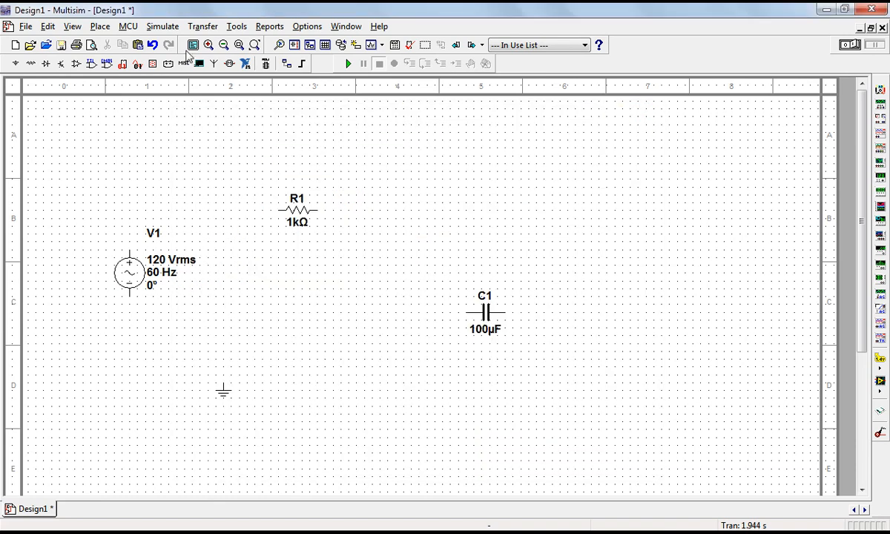
- Rotate capacitor C1 to vertical and wire V1, R1 and C1 in a series loop with ground on the return line
click(489, 329)
key(ctrl+r)
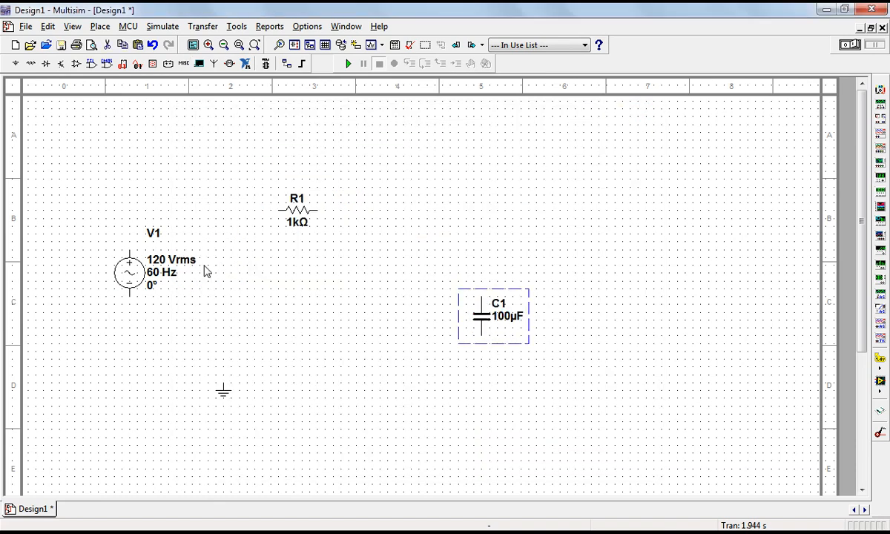
click(131, 248)
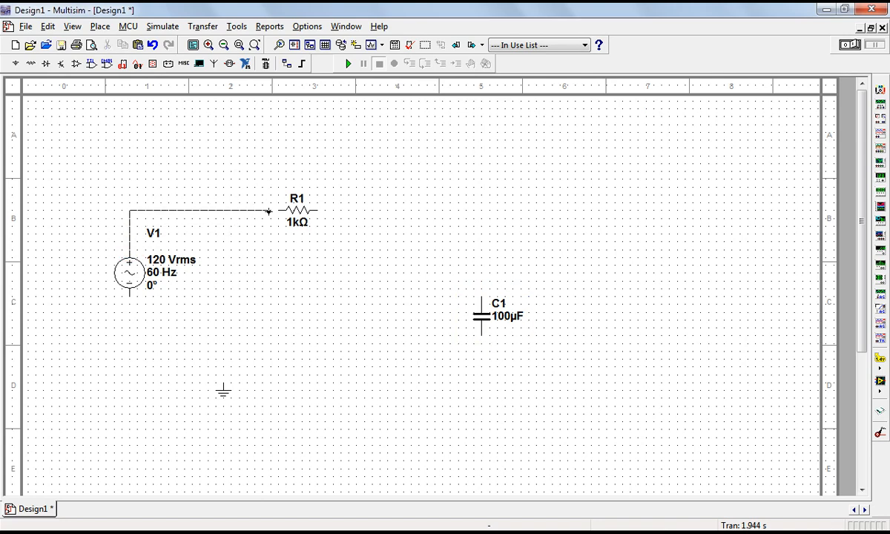
click(276, 211)
click(320, 211)
click(481, 297)
click(480, 333)
click(223, 382)
click(129, 295)
click(224, 378)
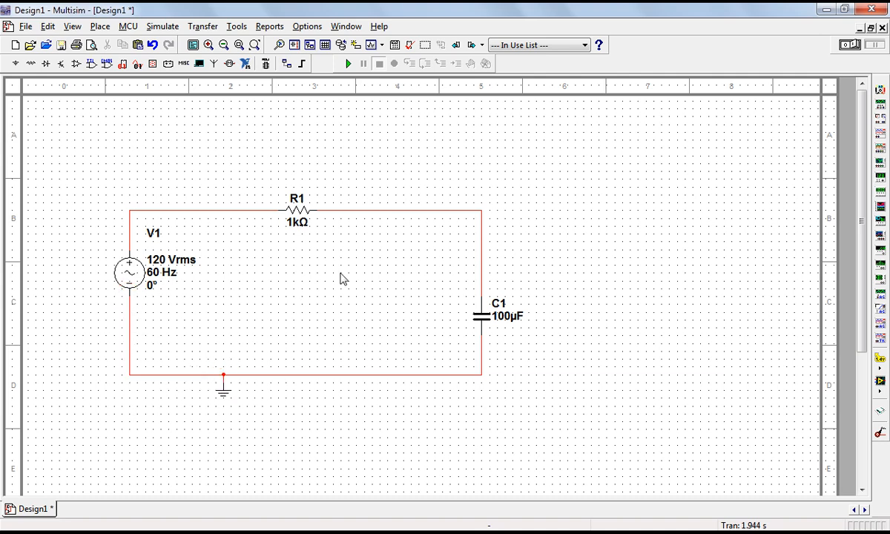
- Set the resistance of R1 to 100 Ω
double_click(278, 198)
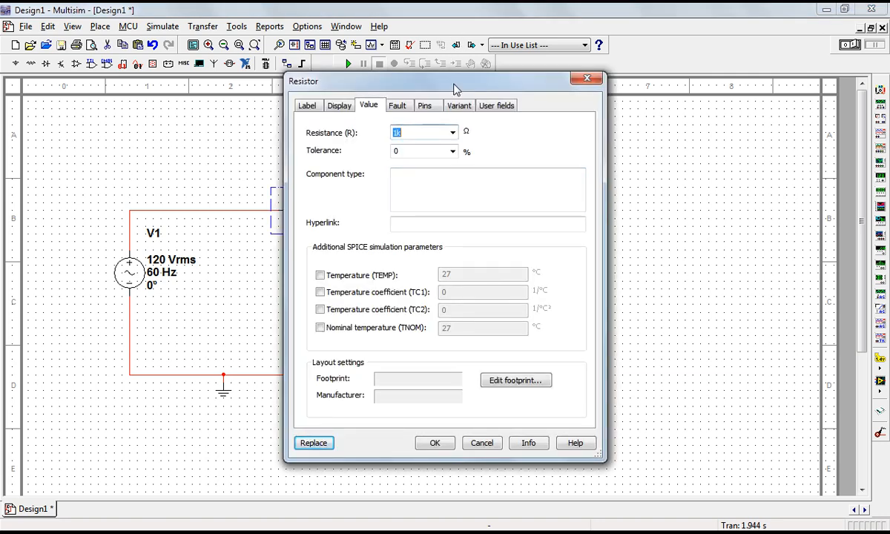
drag(453, 86, 494, 90)
click(456, 143)
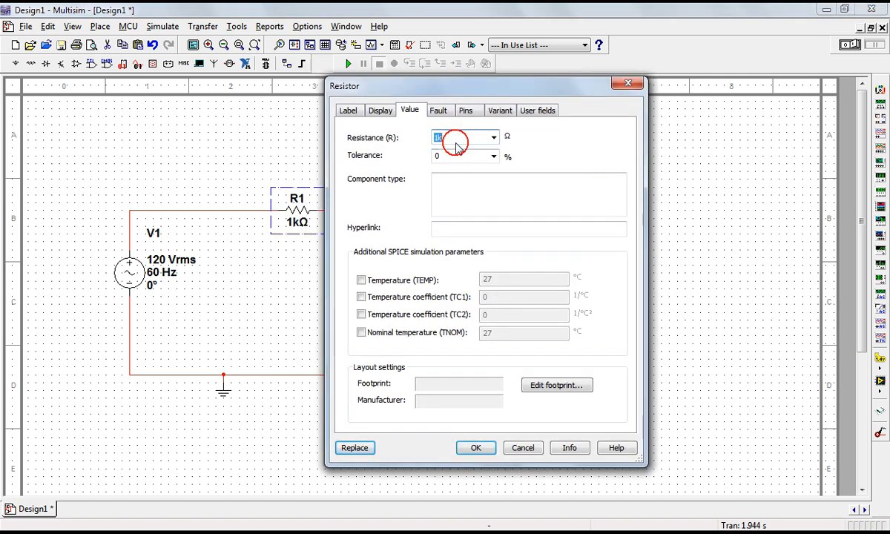
click(465, 140)
key(BackSpace)
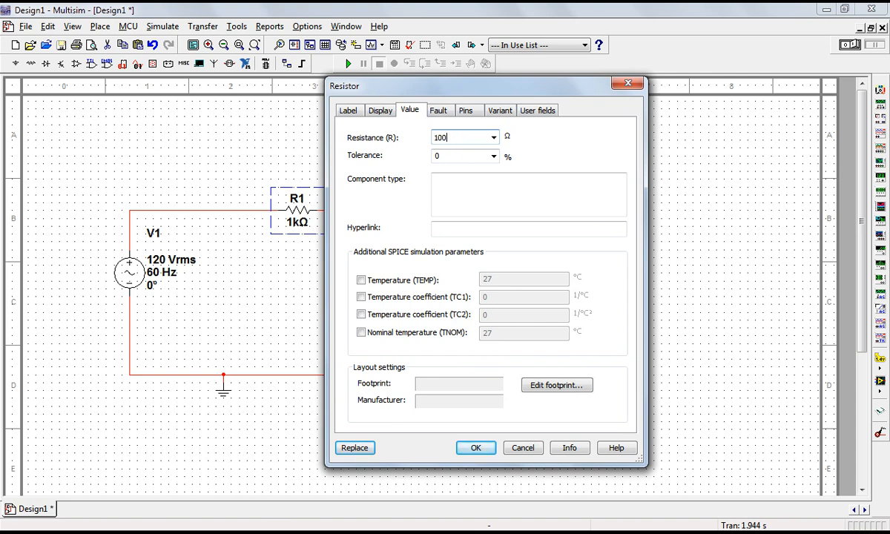
key(Return)
- Move capacitor C1 slightly upward and set its capacitance to 10 µF
drag(480, 319, 481, 300)
double_click(481, 303)
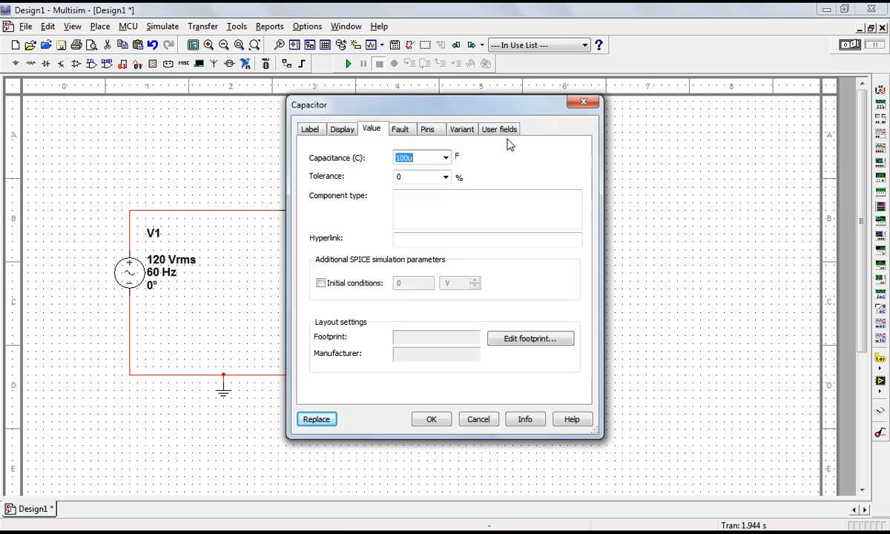
key(BackSpace)
key(Return)
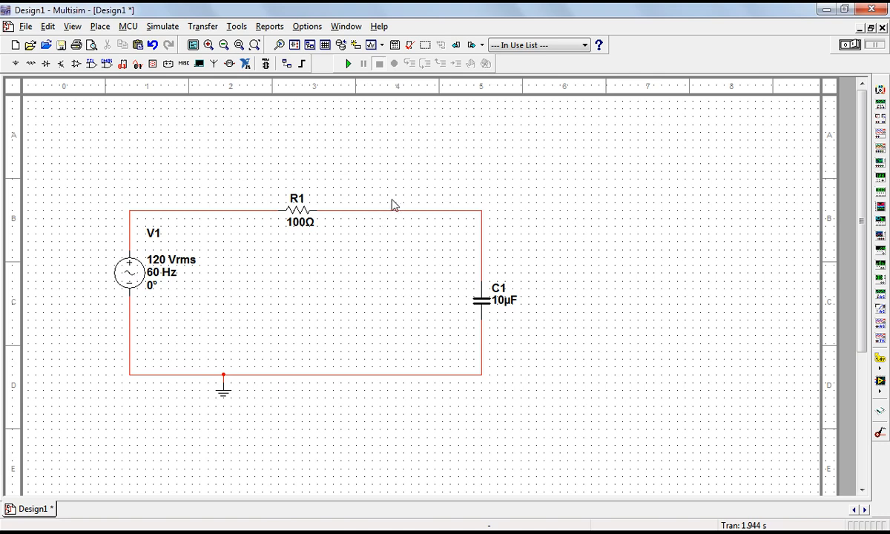
- Place a Tektronix oscilloscope above the circuit and wire its G terminal to ground, channel 1 to the V1–R1 line and channel 2 to the R1–C1 node
click(879, 341)
click(536, 186)
click(546, 185)
click(482, 366)
click(559, 188)
click(223, 210)
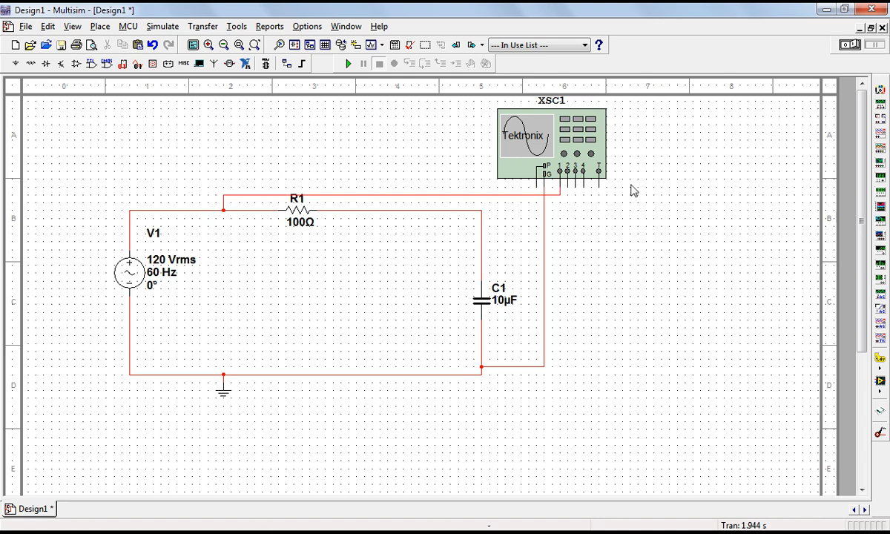
click(568, 188)
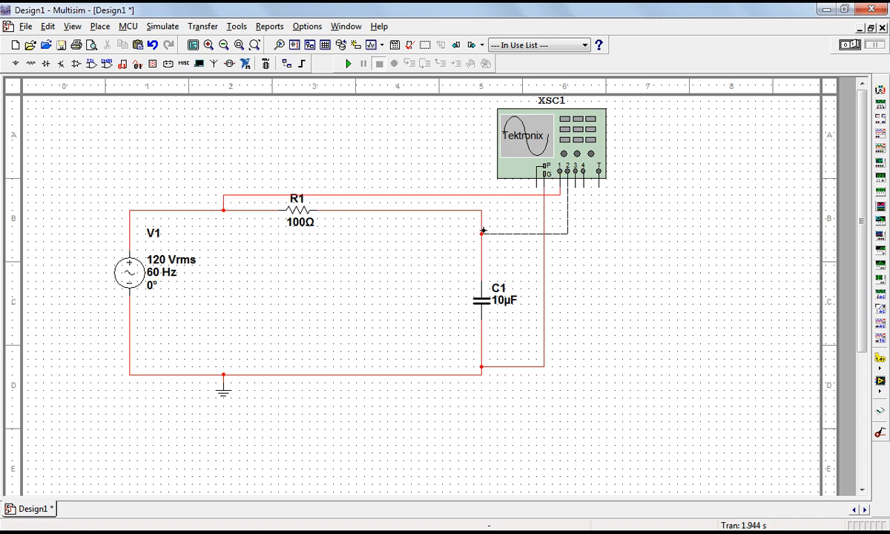
click(481, 232)
- Place a Bode plotter right of the circuit and wire IN+ to the oscilloscope's channel 1 line and IN− to the ground line
click(882, 163)
click(668, 280)
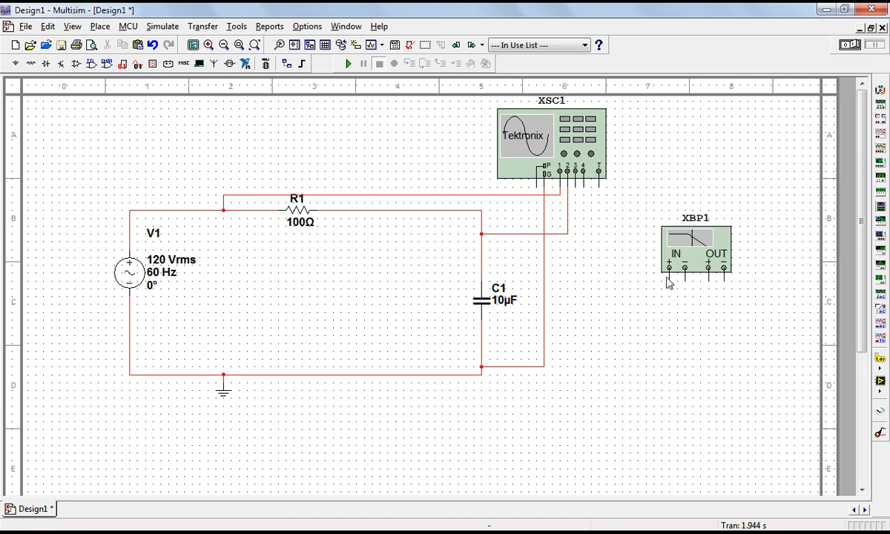
click(667, 280)
click(559, 195)
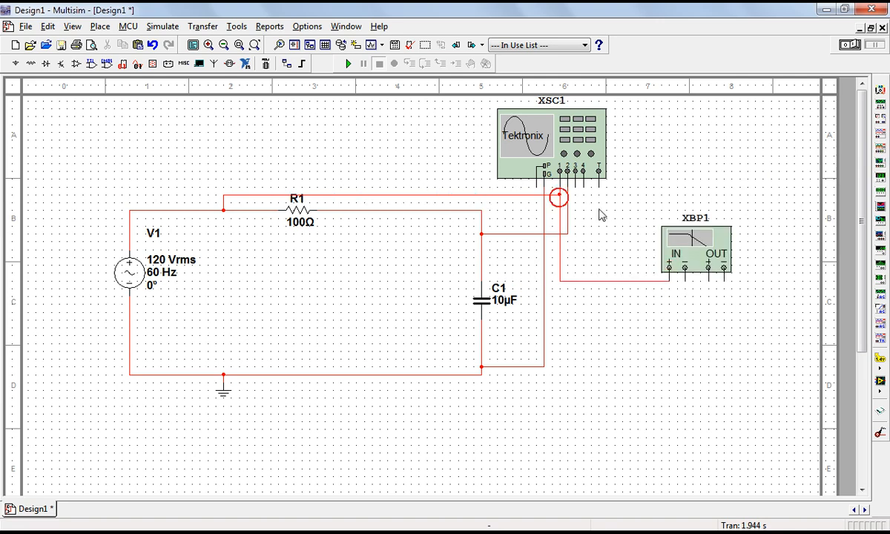
click(684, 281)
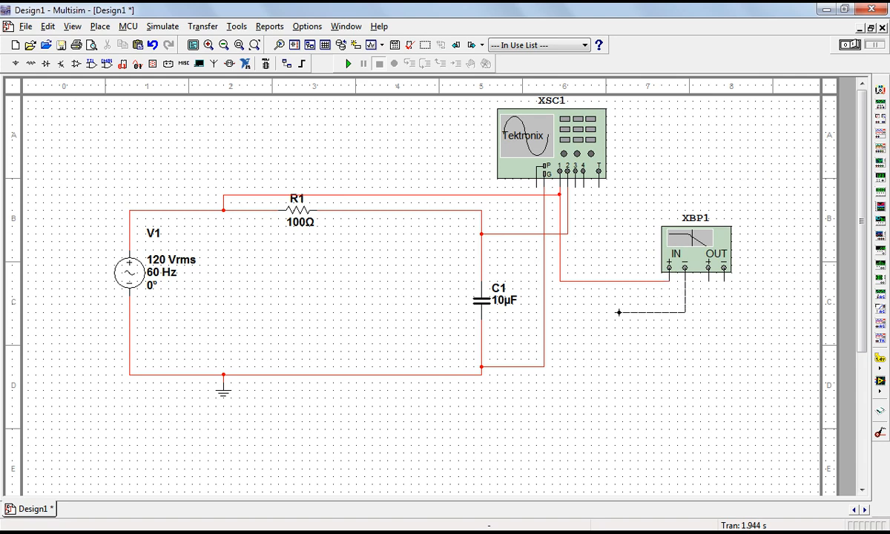
click(543, 351)
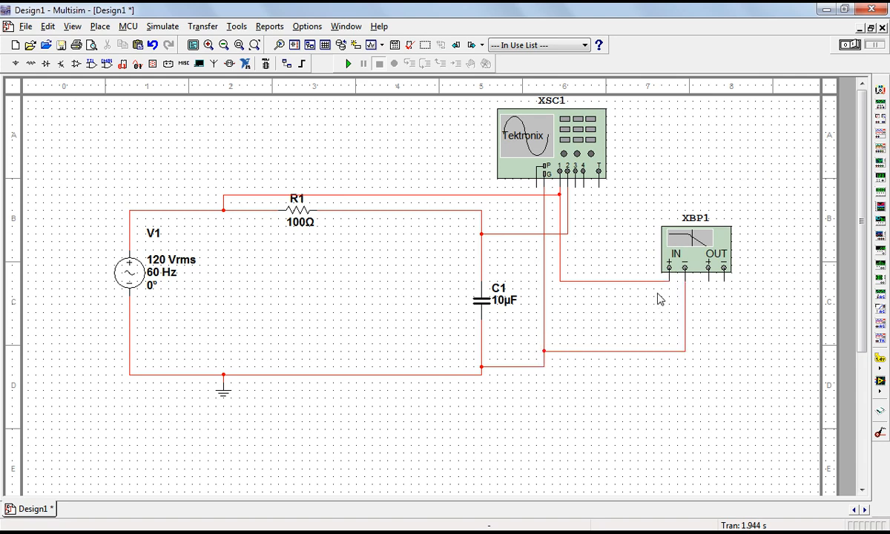
- Wire the Bode plotter's OUT+ to the oscilloscope's channel 2 line and OUT− to the ground line
click(707, 267)
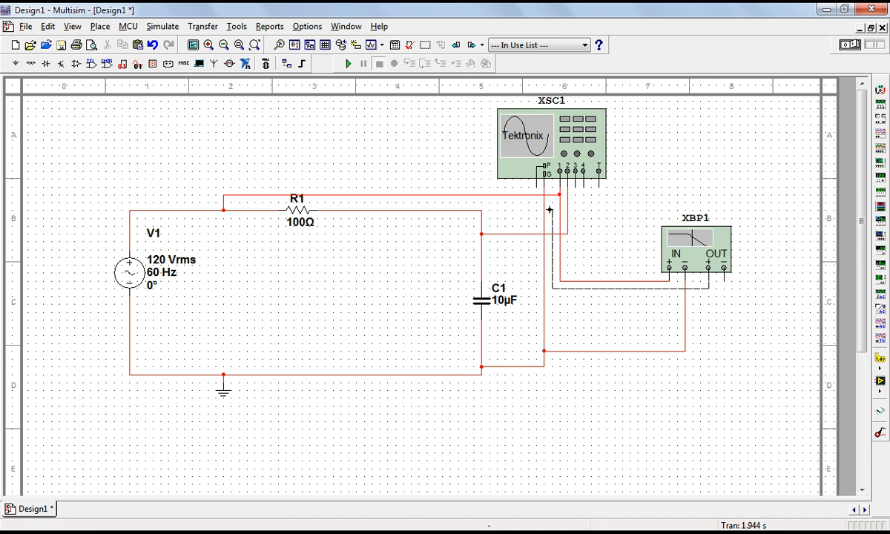
click(568, 219)
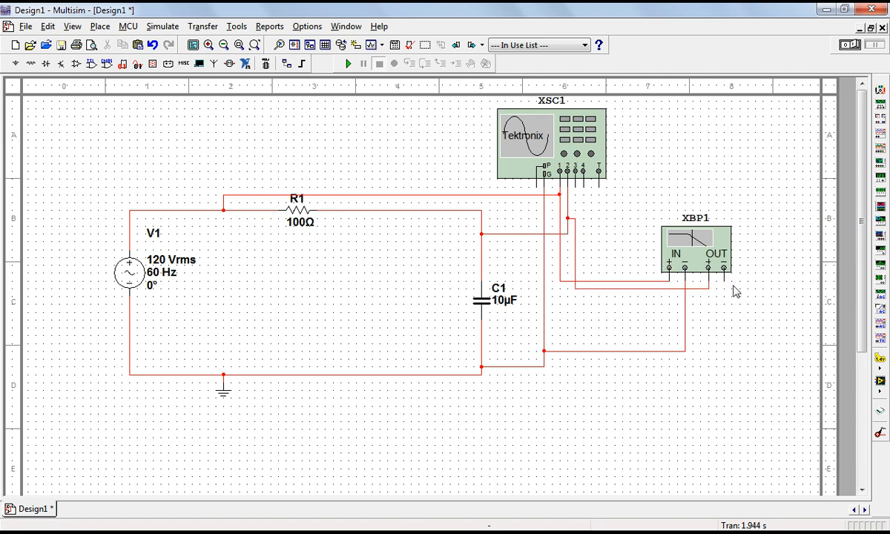
click(723, 282)
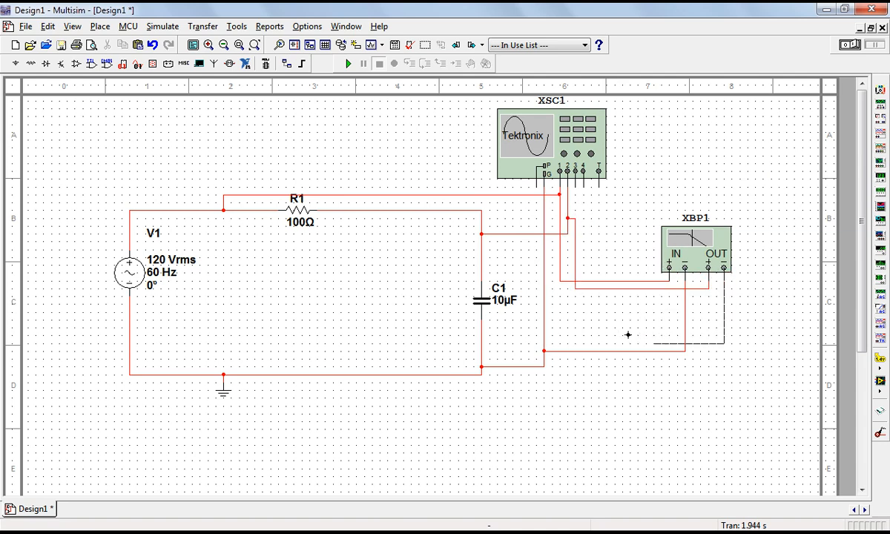
click(685, 350)
- Run the simulation and examine the magnitude curve in an enlarged Bode plotter, moving the cursor to about 31 Hz
click(349, 65)
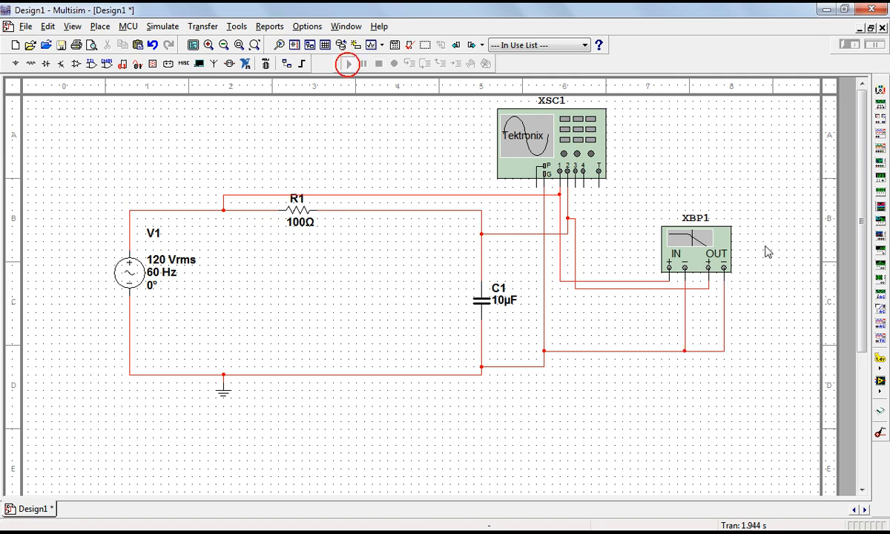
double_click(703, 243)
drag(416, 196, 253, 117)
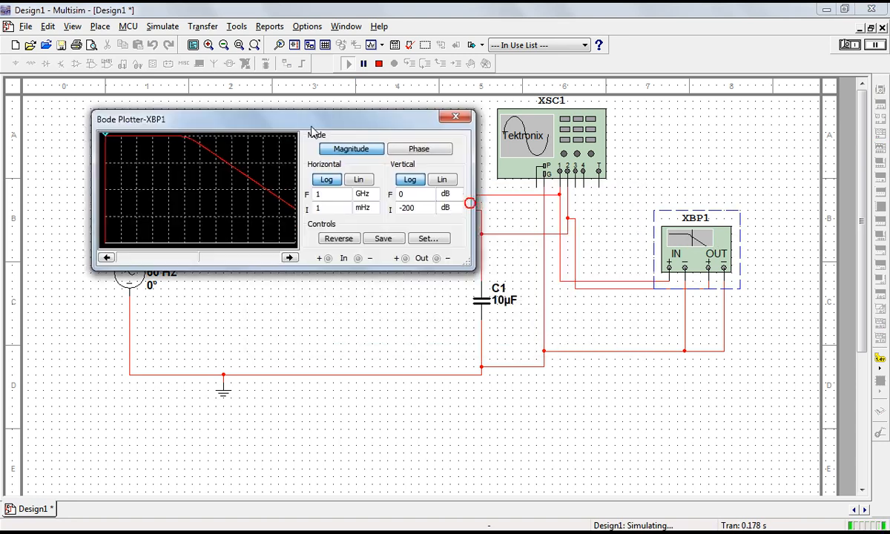
drag(469, 266, 568, 443)
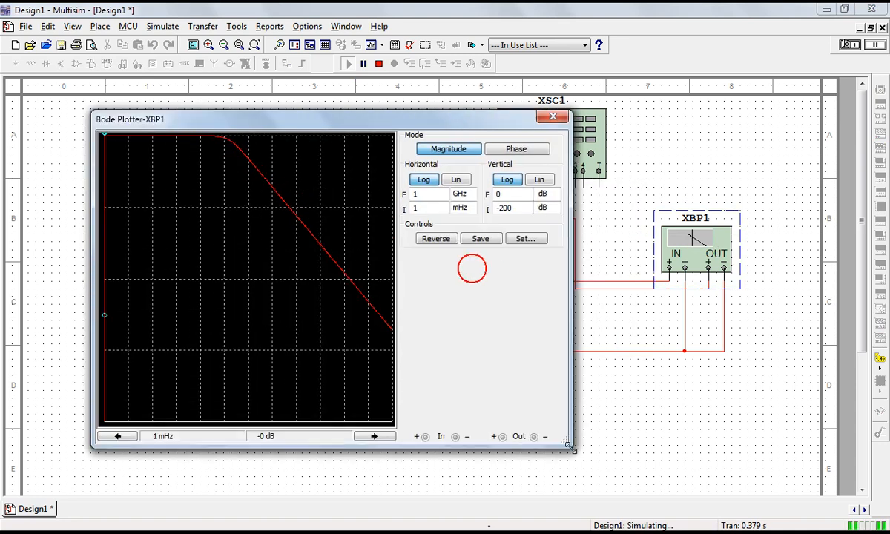
drag(104, 139, 214, 173)
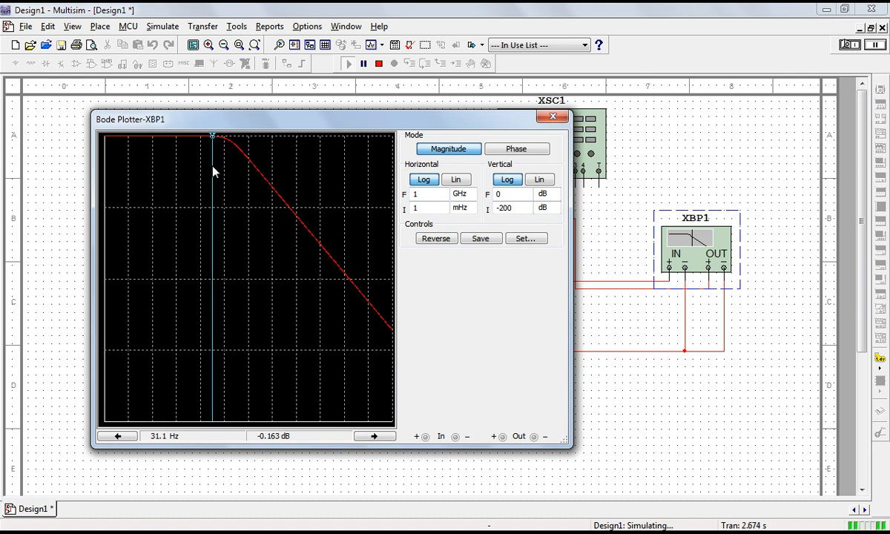
drag(400, 119, 451, 136)
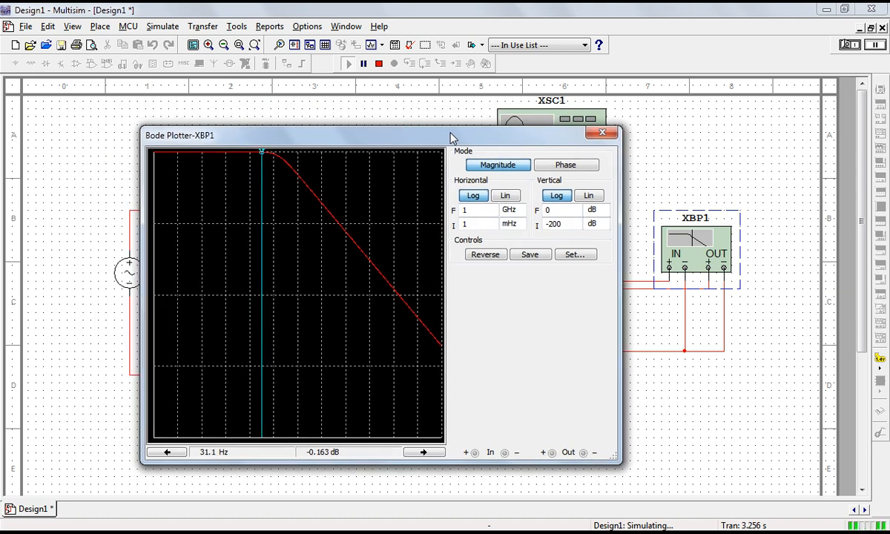
click(601, 133)
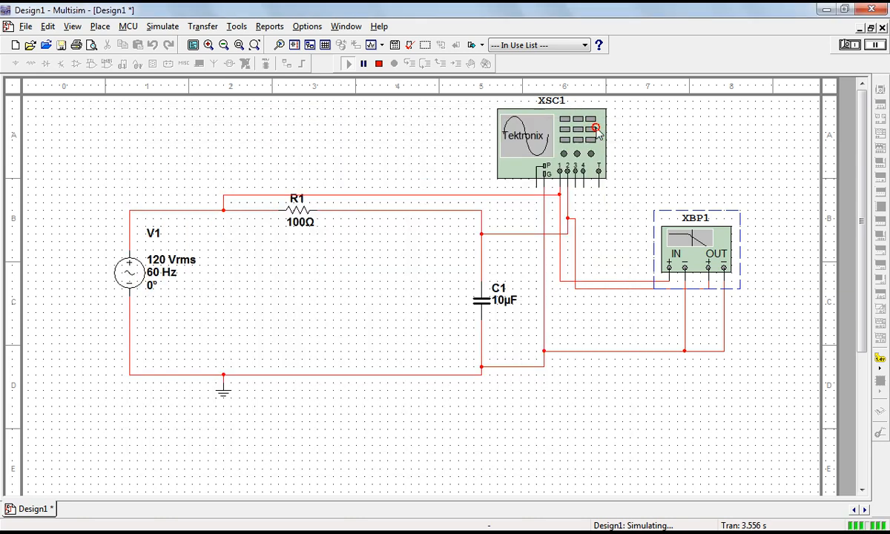
- Set the frequency of AC source V1 to 20 Hz and stop the running simulation
click(540, 134)
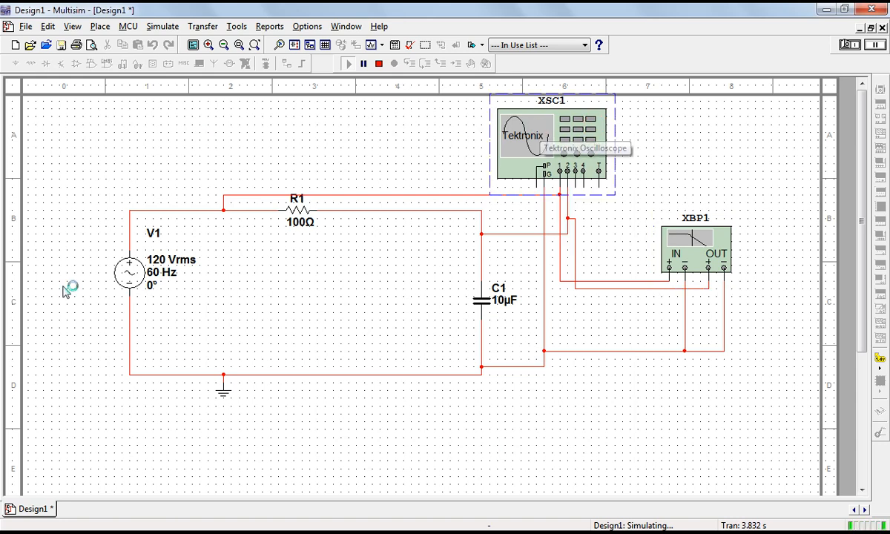
double_click(131, 280)
drag(473, 182, 455, 182)
text(20)
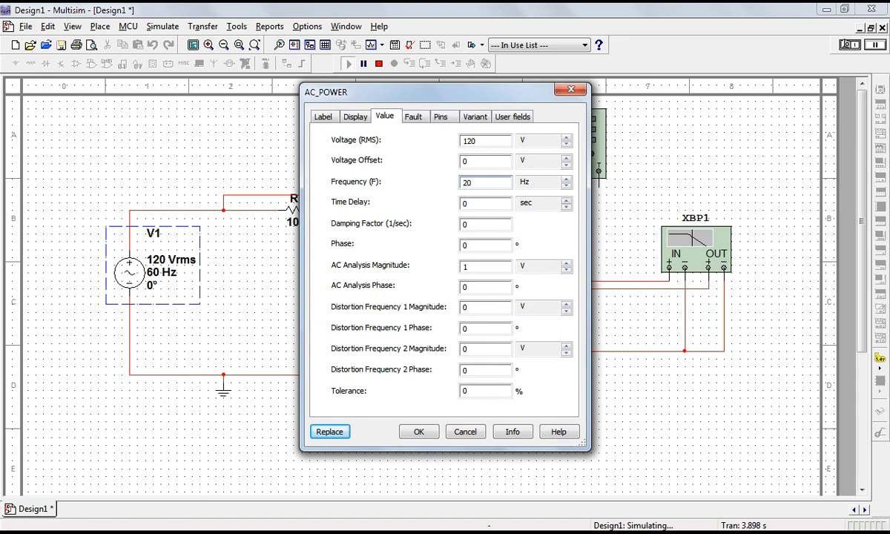
key(Return)
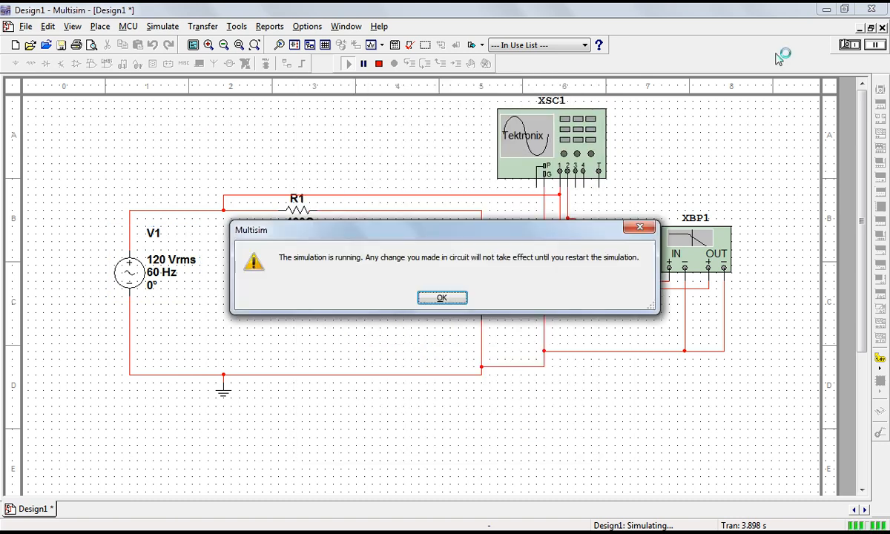
click(442, 298)
click(379, 64)
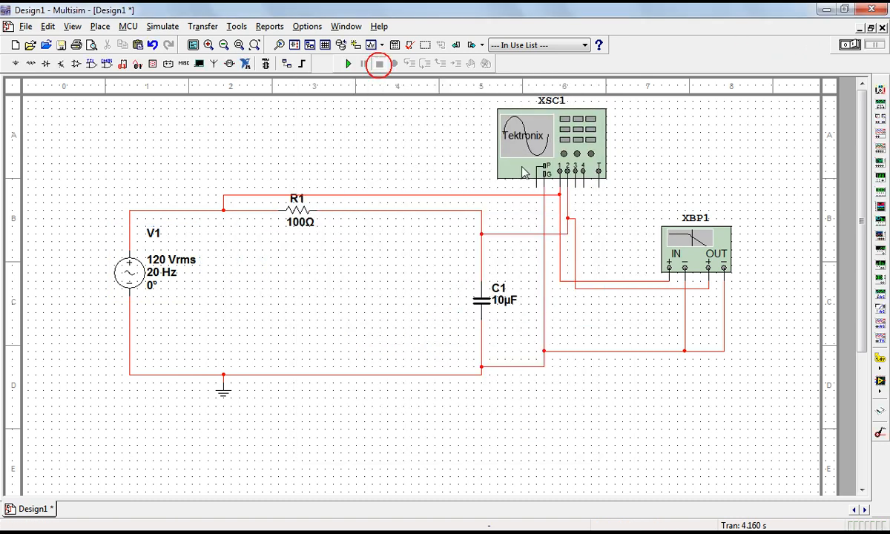
- Power on the Tektronix oscilloscope and run the simulation with channel 1 at 100 V/div and a 20 ms/div time base
double_click(526, 169)
click(203, 374)
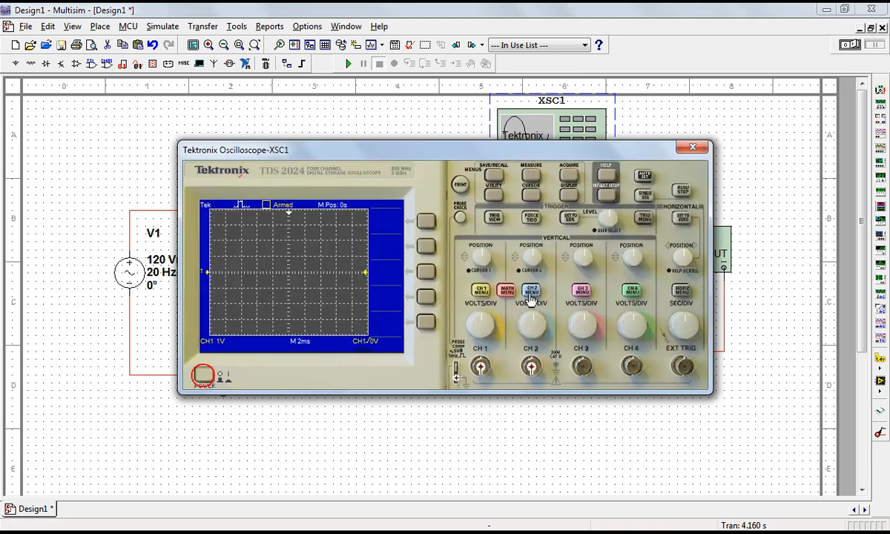
click(480, 319)
click(347, 64)
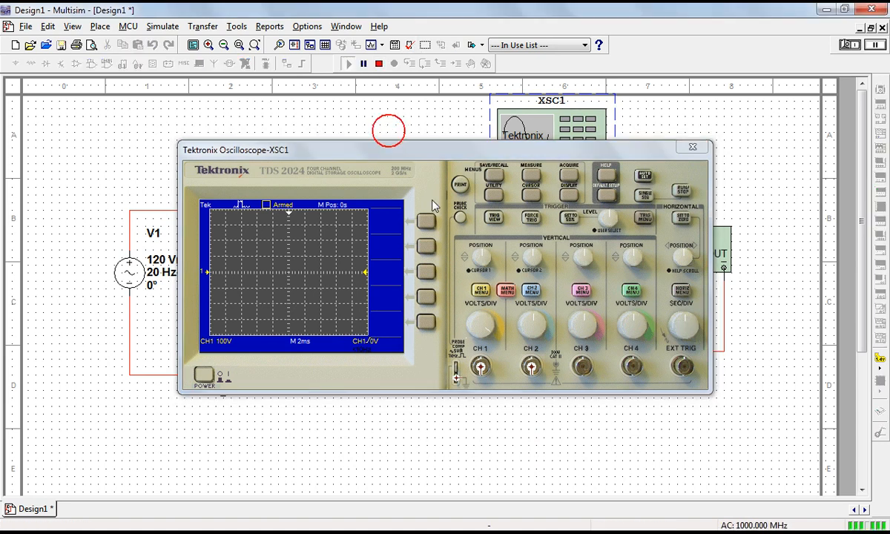
click(685, 324)
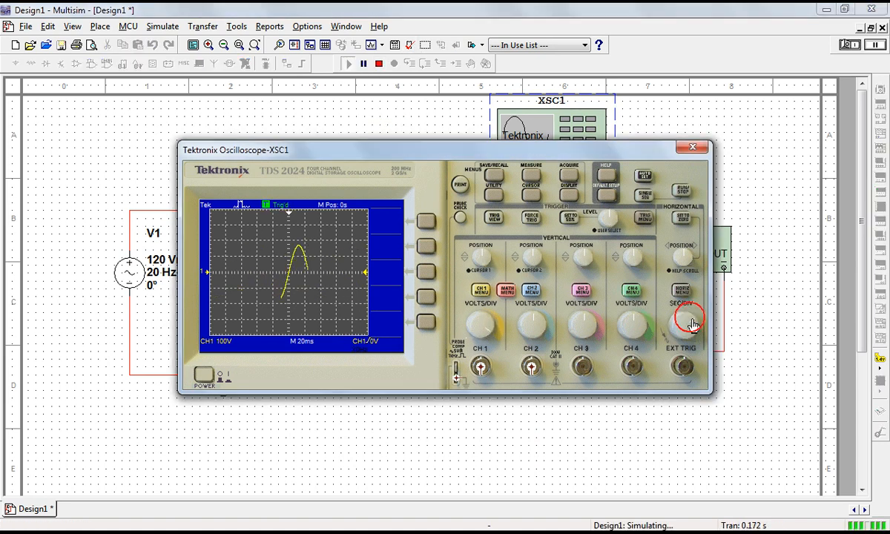
- Show channel 2 on the oscilloscope at 100 V/div and move the oscilloscope window clear of source V1
click(530, 290)
drag(536, 316, 546, 334)
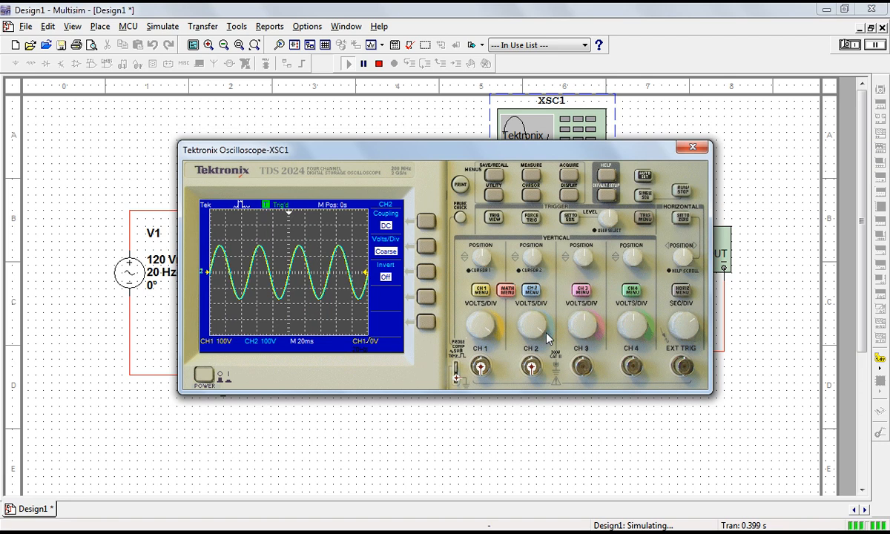
drag(488, 153, 577, 156)
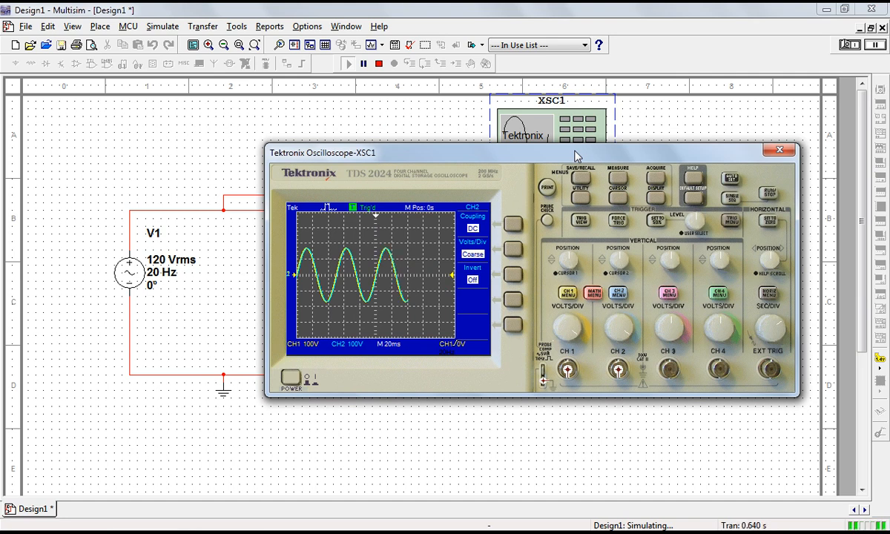
drag(576, 153, 542, 154)
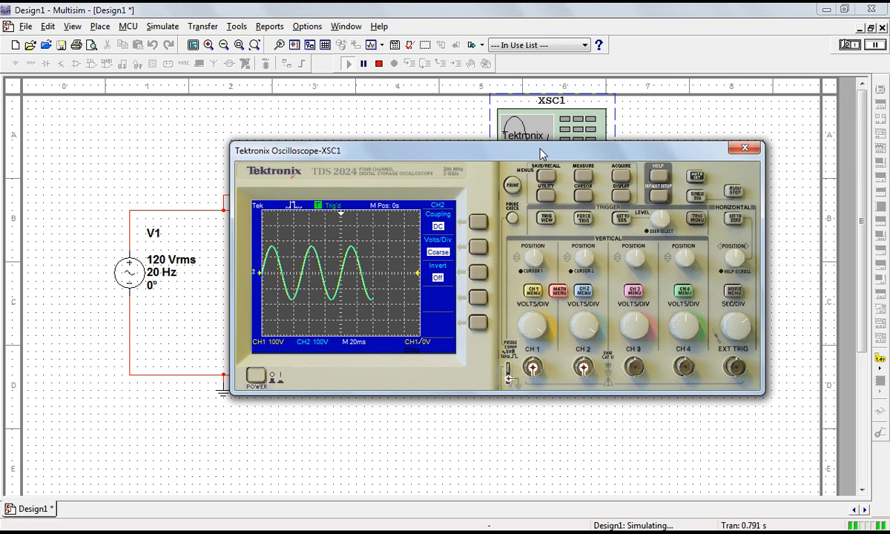
- Set the frequency of AC source V1 to 40 Hz and rerun the simulation with a 5 ms/div oscilloscope time base
click(380, 65)
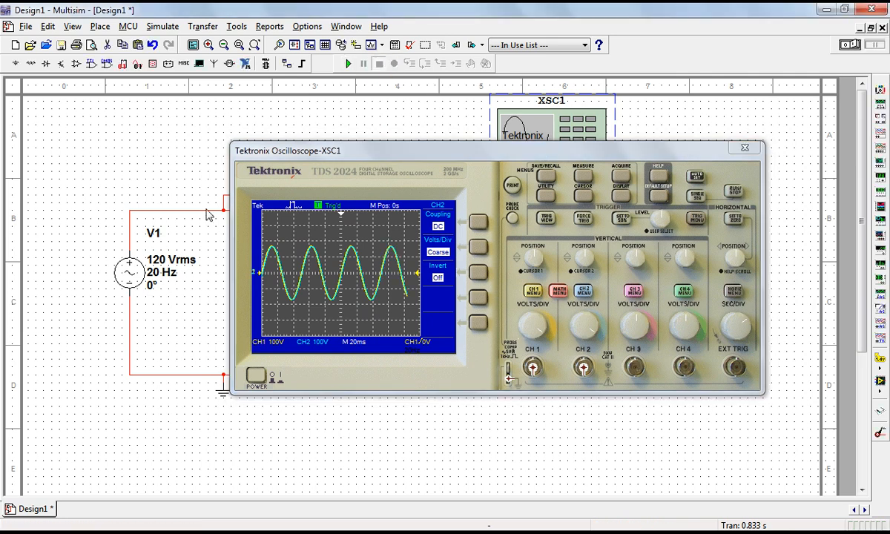
double_click(130, 263)
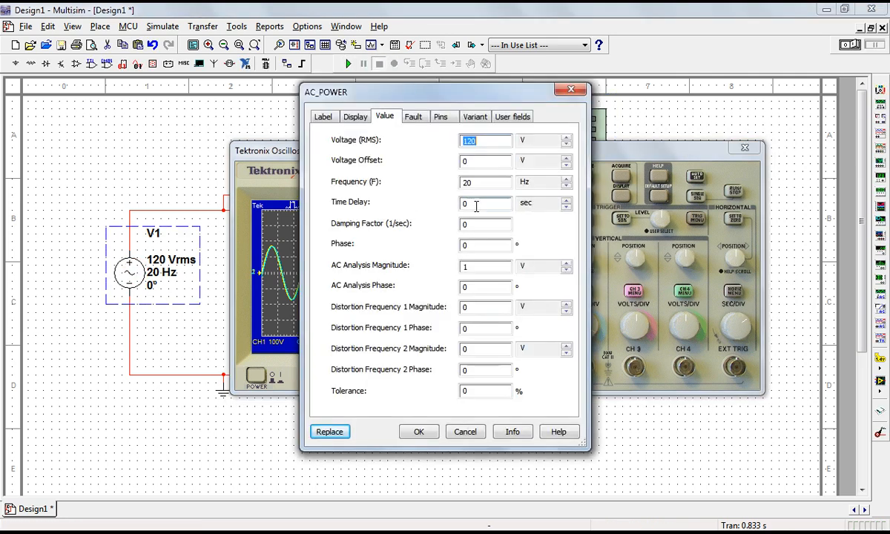
double_click(483, 183)
text(40)
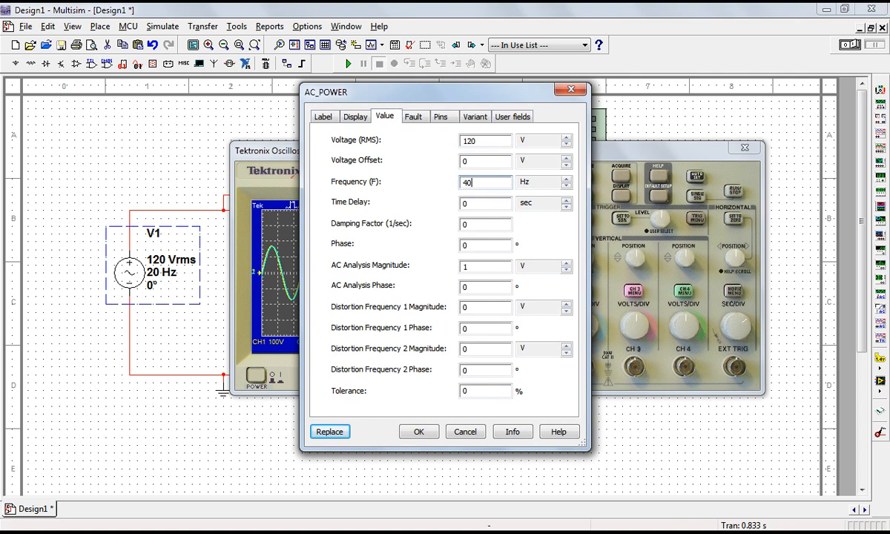
key(Return)
click(348, 64)
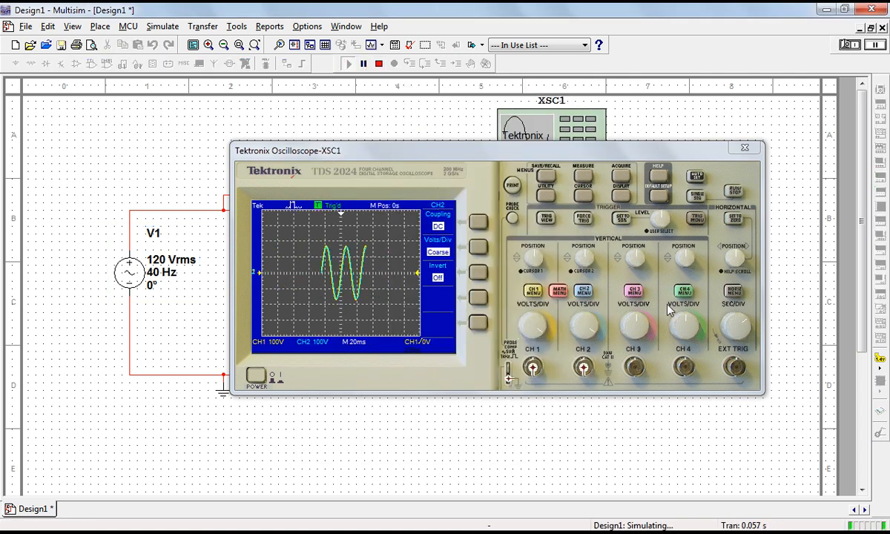
drag(746, 332, 735, 324)
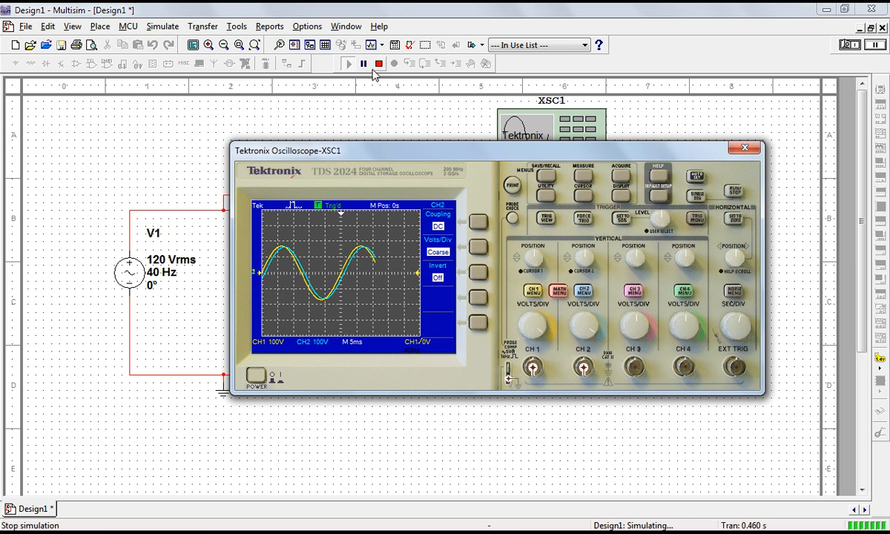
- Stop the simulation, set the frequency of AC source V1 to 60 Hz and rerun it
click(378, 65)
double_click(134, 274)
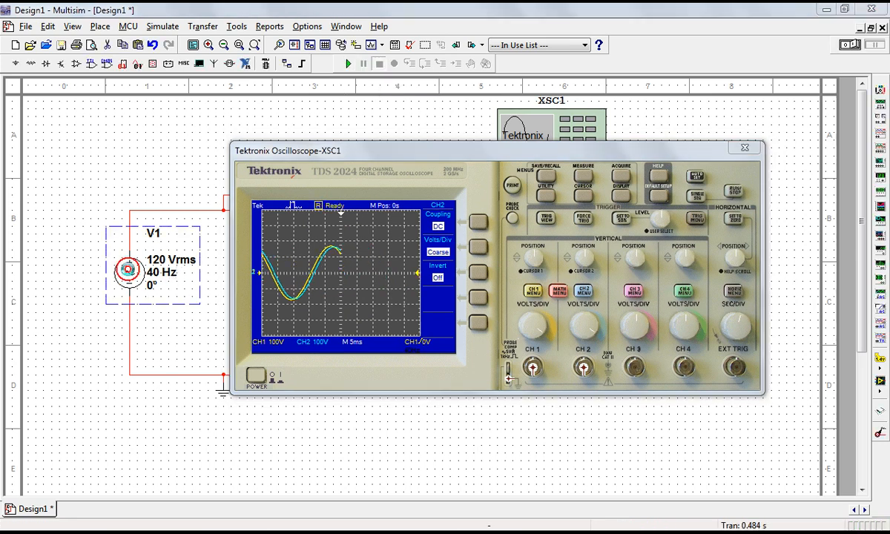
click(478, 184)
drag(478, 184, 448, 184)
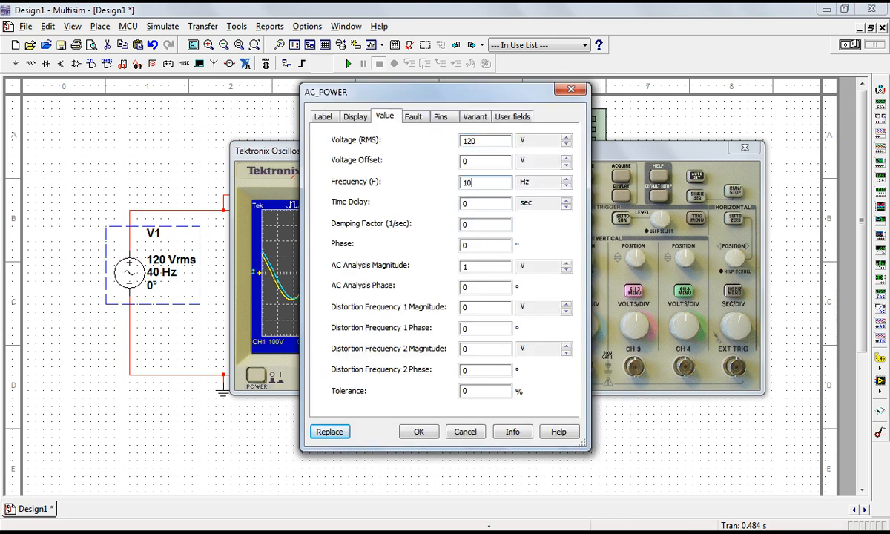
text(60)
key(Return)
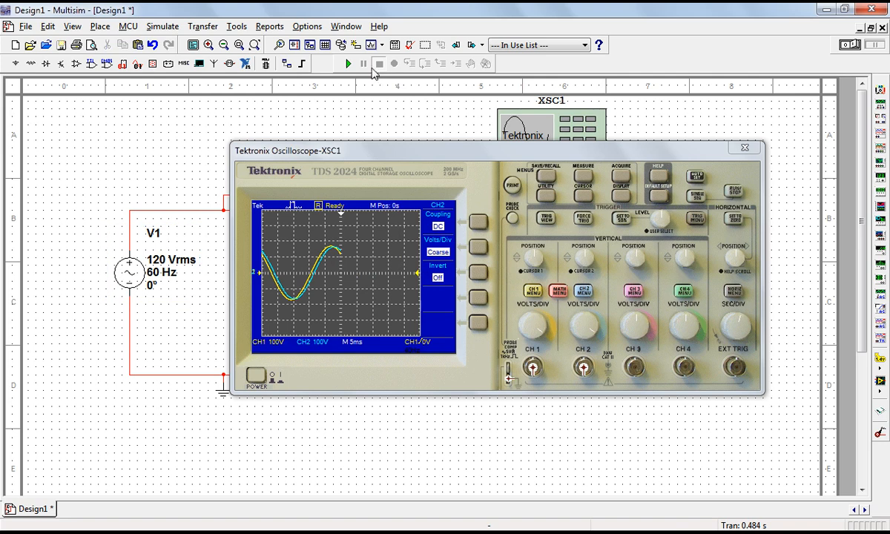
click(352, 64)
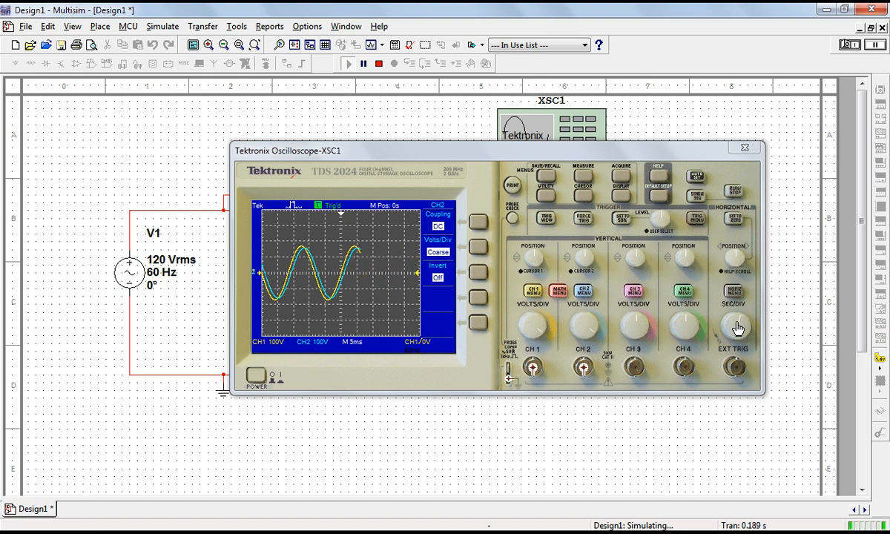
- Stop the simulation and set the frequency of AC source V1 to 200 Hz
click(378, 64)
click(124, 265)
key(ctrl+m)
drag(483, 183, 450, 186)
text(200)
key(Return)
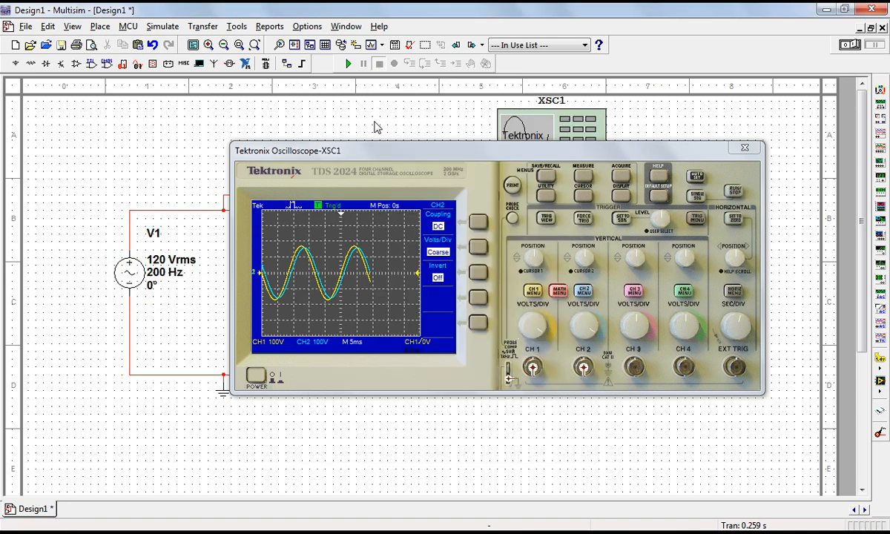
- Run the simulation with a 1 ms/div oscilloscope time base, uncover the Bode plotter XBP1 on the schematic, and stop the run
click(348, 64)
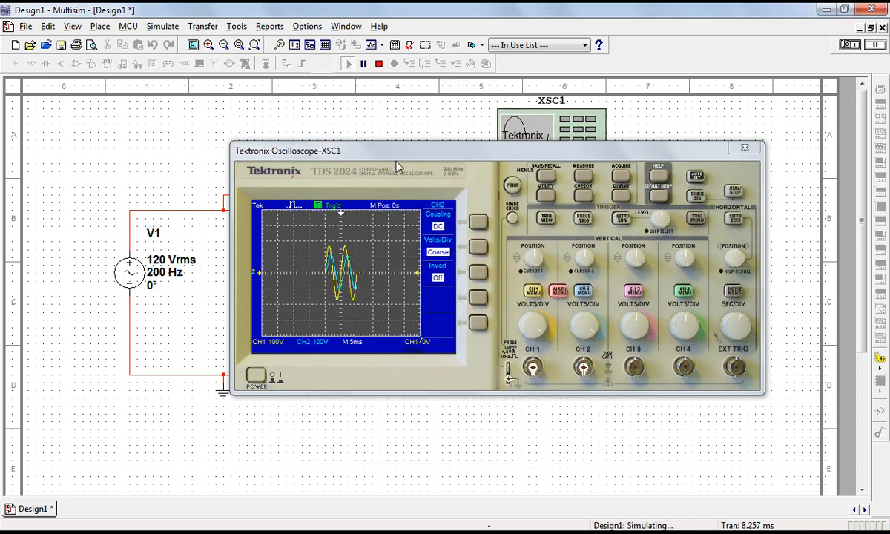
click(738, 322)
drag(740, 321, 735, 321)
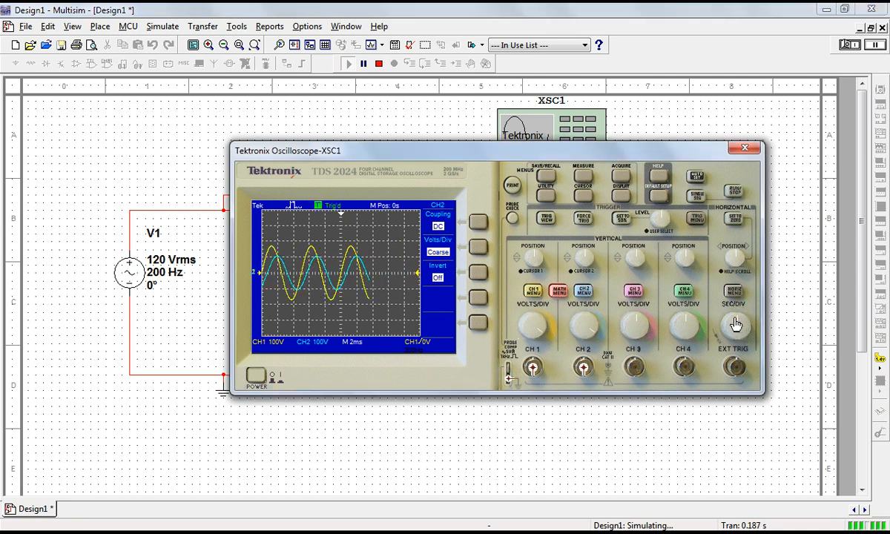
click(734, 323)
drag(707, 152, 479, 111)
click(378, 64)
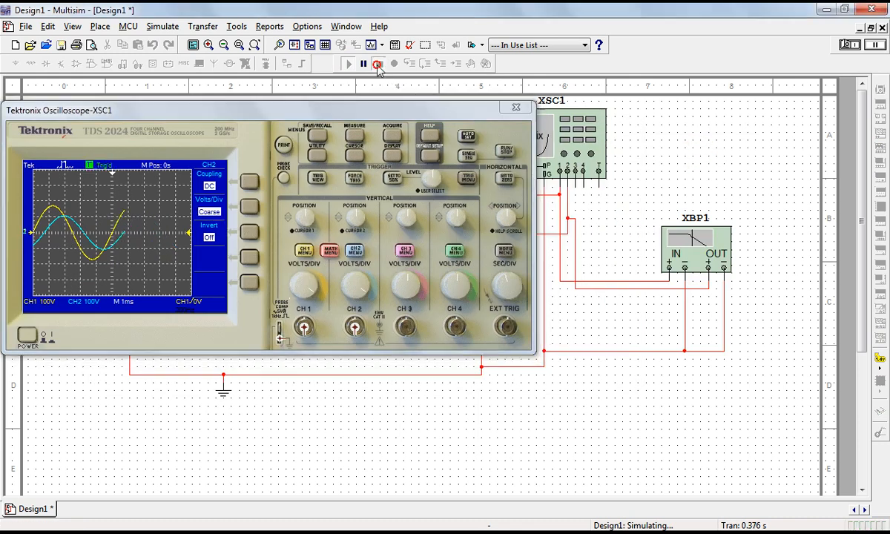
- Examine the Bode plotter's phase curve, moving the cursor to about 13 Hz, 875 Hz, 1.3 kHz and 11 Hz, and close the plotter
double_click(690, 260)
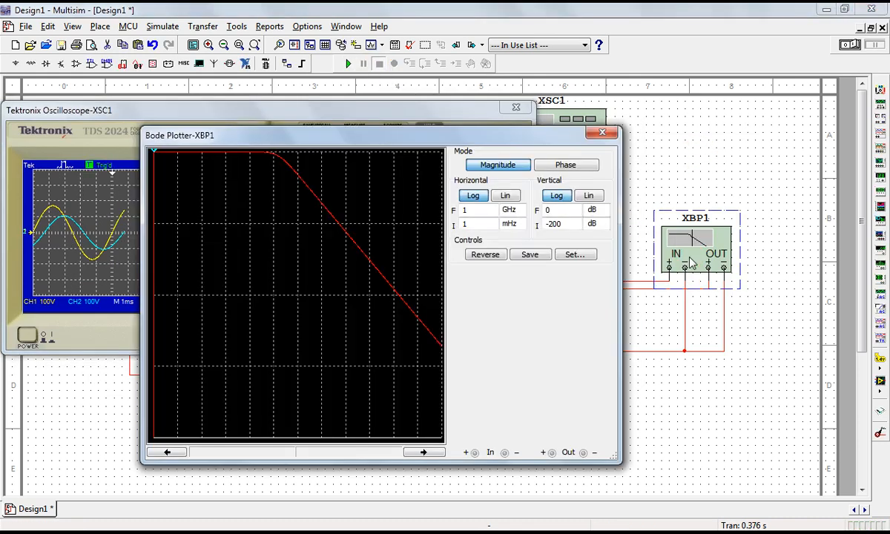
click(547, 165)
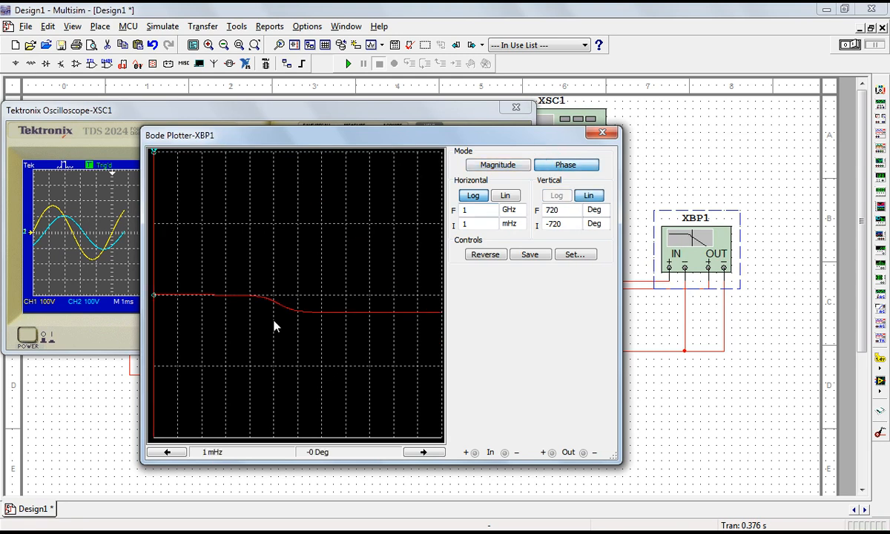
drag(155, 302, 254, 314)
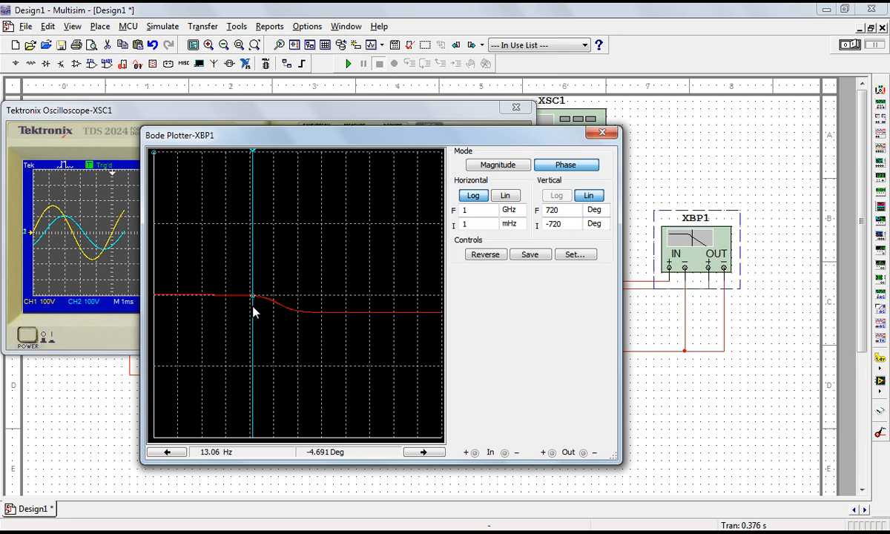
drag(254, 300, 297, 334)
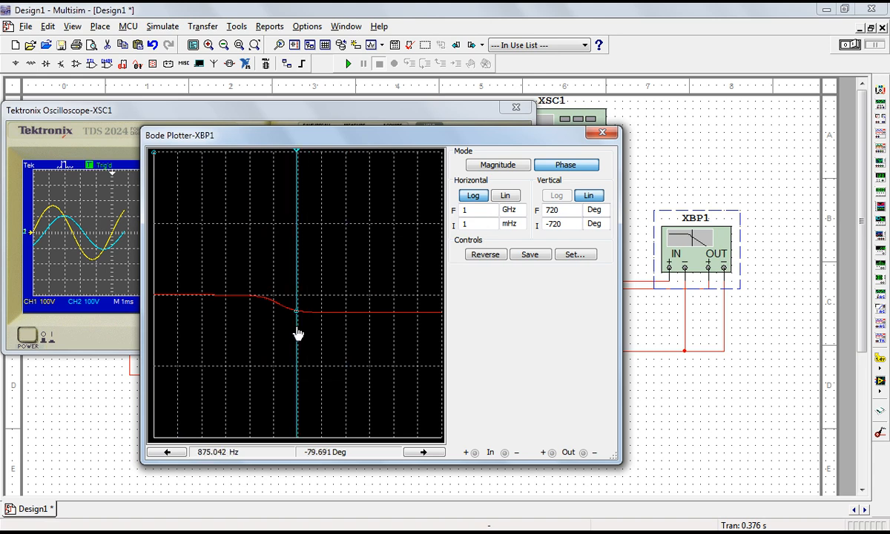
drag(298, 334, 302, 335)
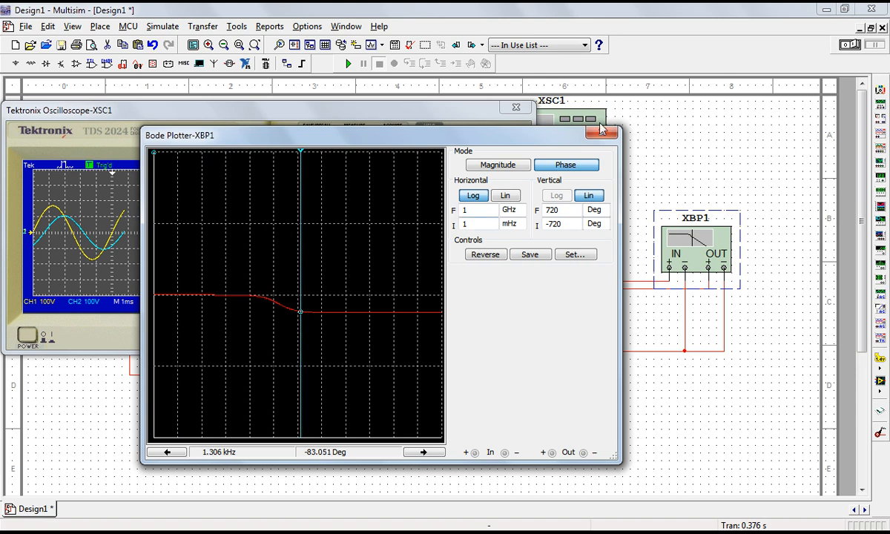
drag(302, 318, 252, 315)
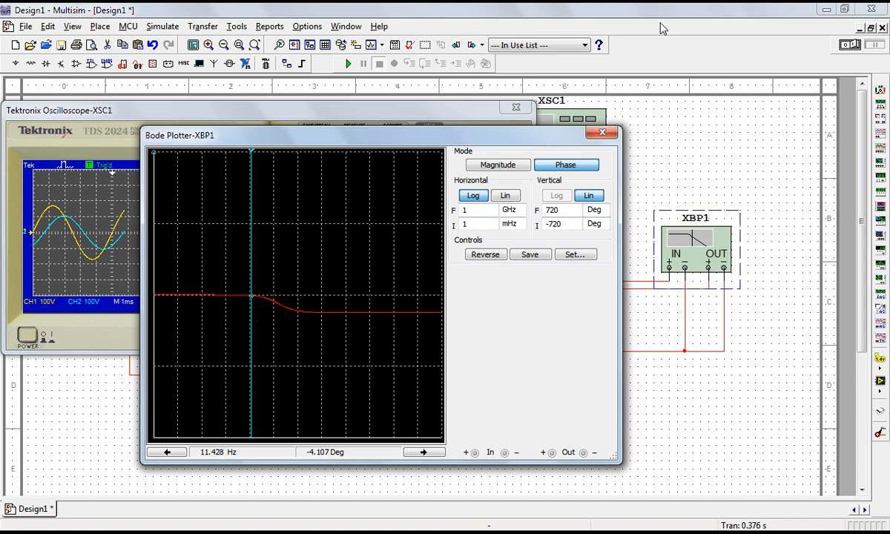
click(602, 132)
- Move the oscilloscope window clear of AC source V1 and set the source's frequency to 10 Hz
drag(468, 99, 754, 104)
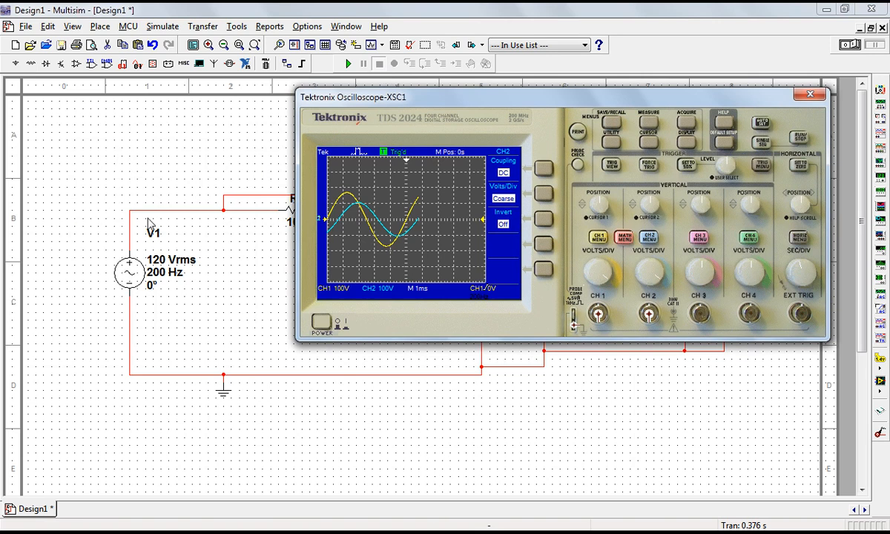
double_click(128, 245)
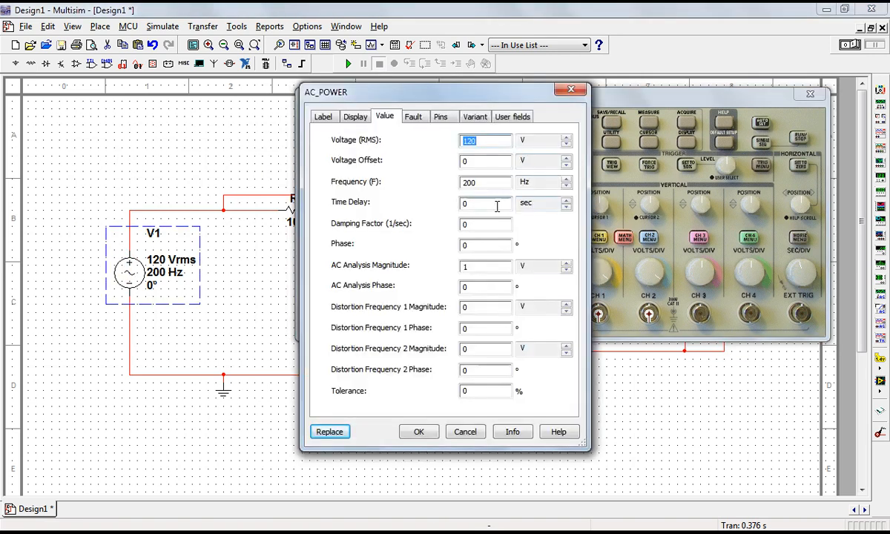
double_click(502, 183)
text(10)
key(Return)
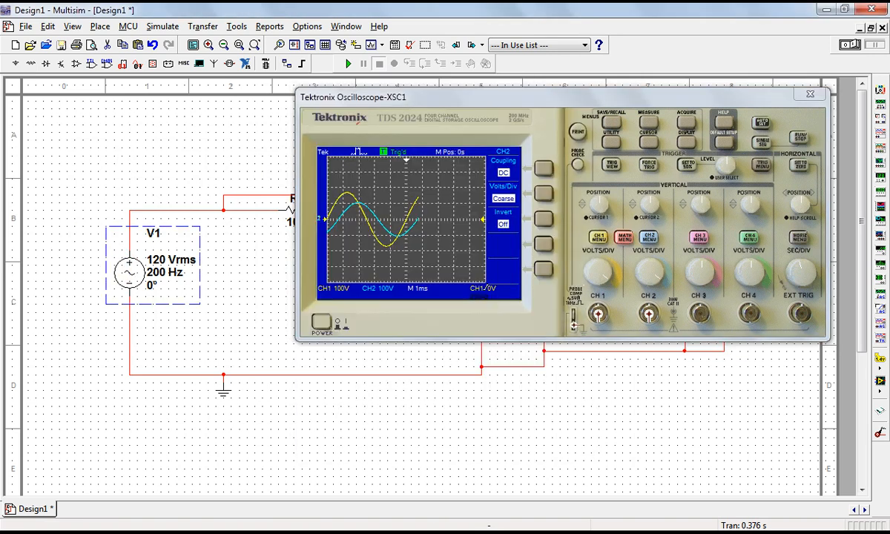
- Run the simulation with a 50 ms/div oscilloscope time base and switch the oscilloscope's display format to XY
click(348, 64)
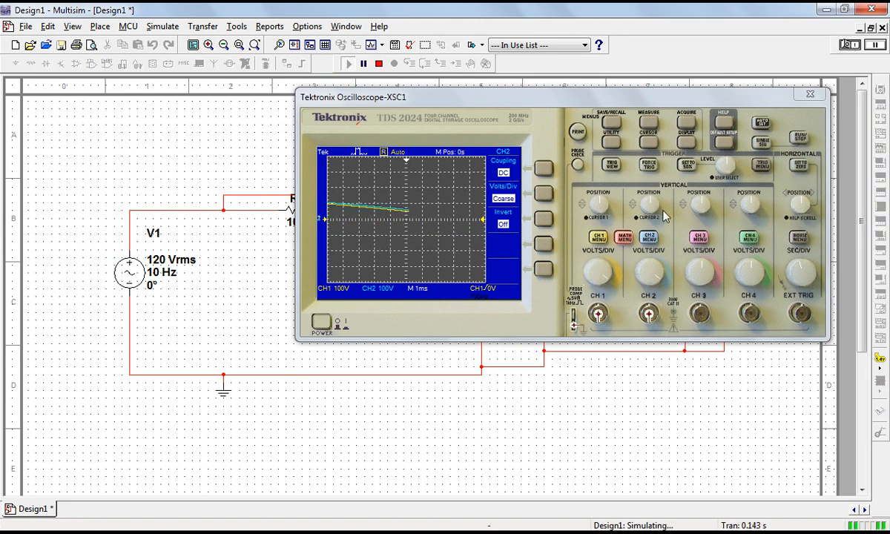
mouse_move(803, 267)
mouse_down()
mouse_move(803, 288)
mouse_move(803, 276)
mouse_up()
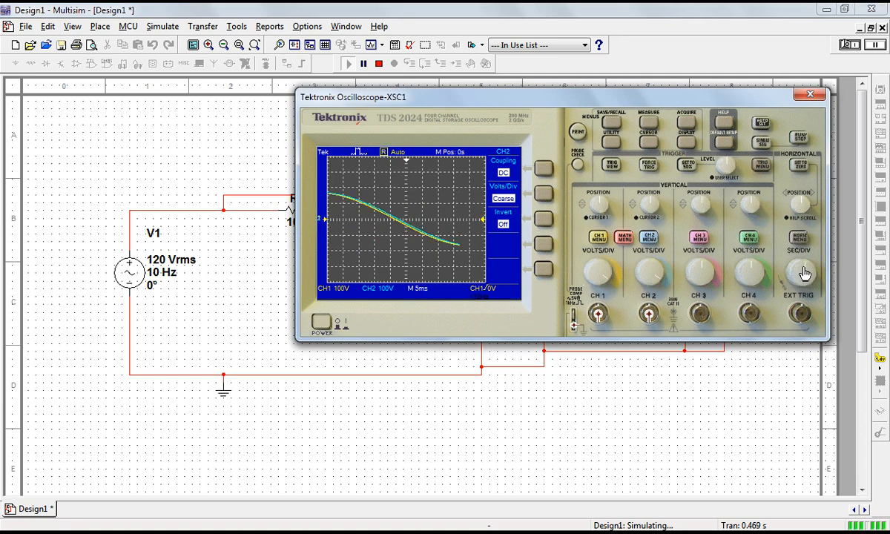
drag(804, 267, 811, 272)
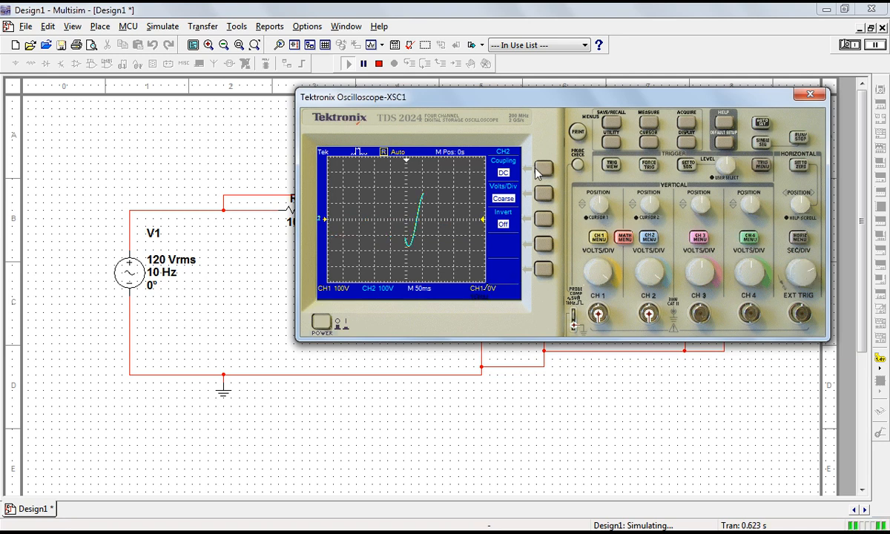
click(686, 141)
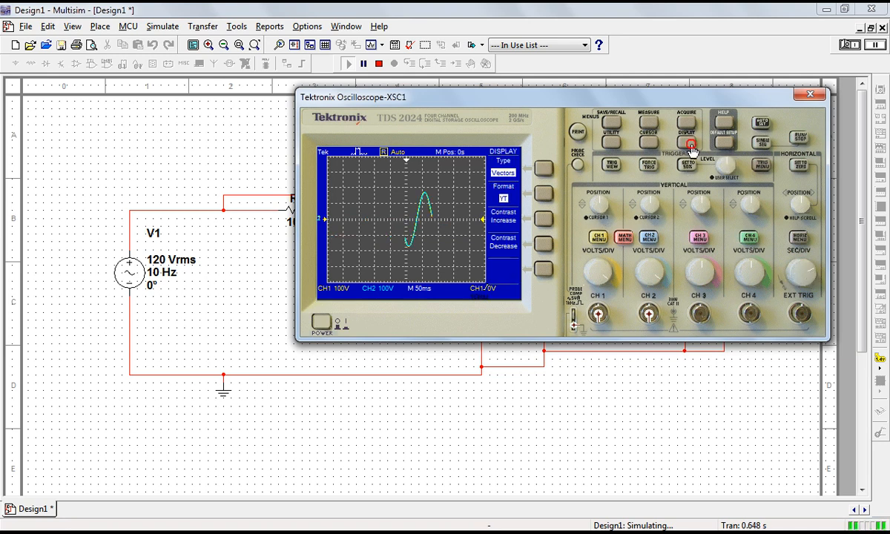
click(542, 193)
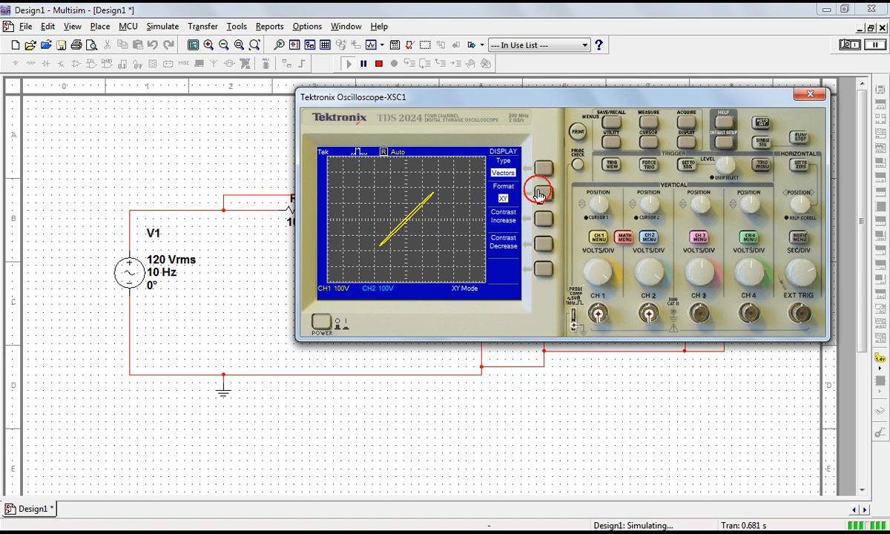
- Stop the simulation and set AC source V1's frequency to 20 Hz
click(379, 64)
double_click(135, 258)
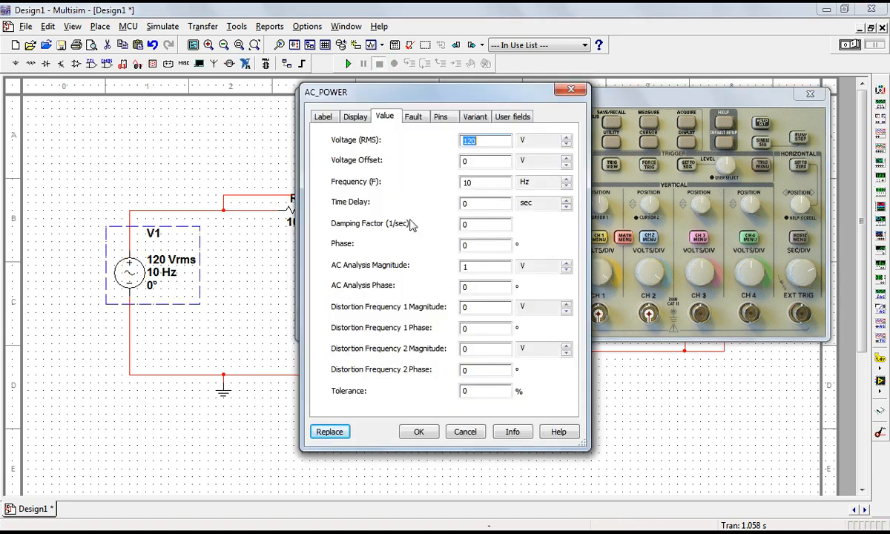
double_click(475, 181)
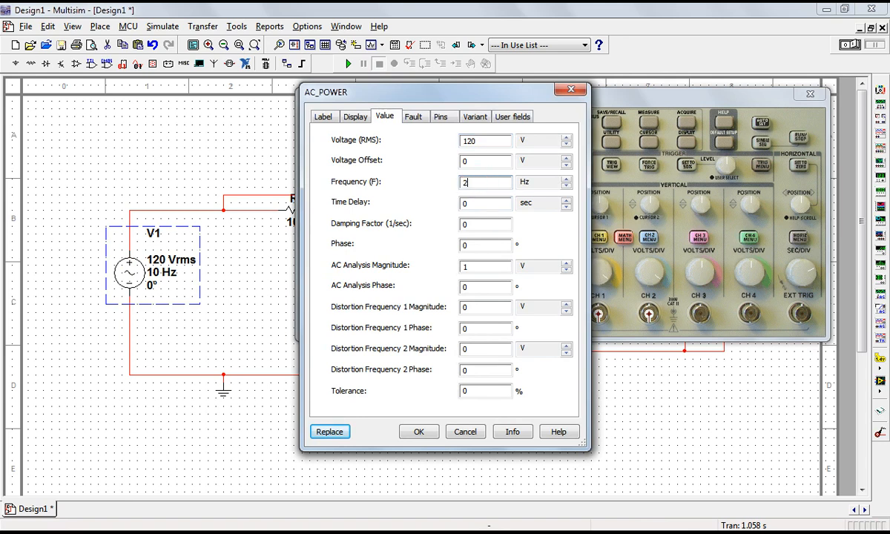
key(Return)
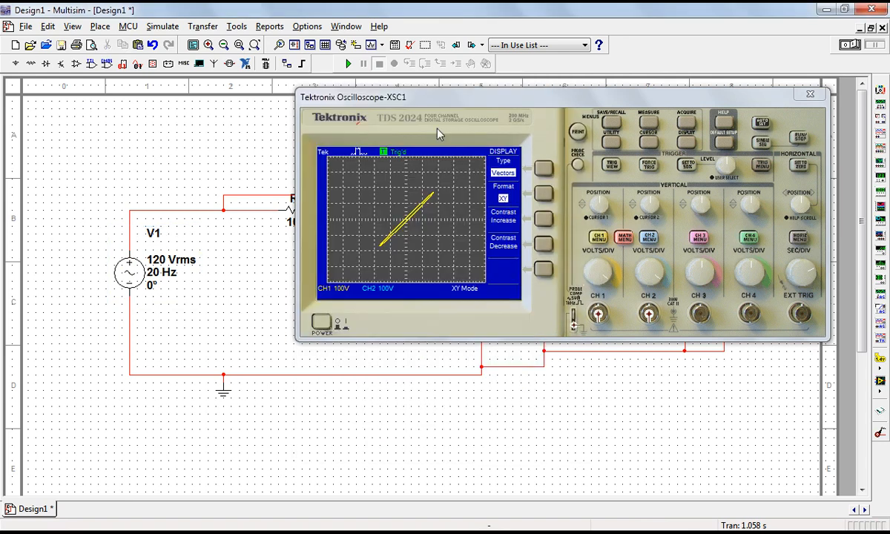
- Run the simulation with the oscilloscope in YT format at a 10 ms/div time base, and stop the run
click(348, 64)
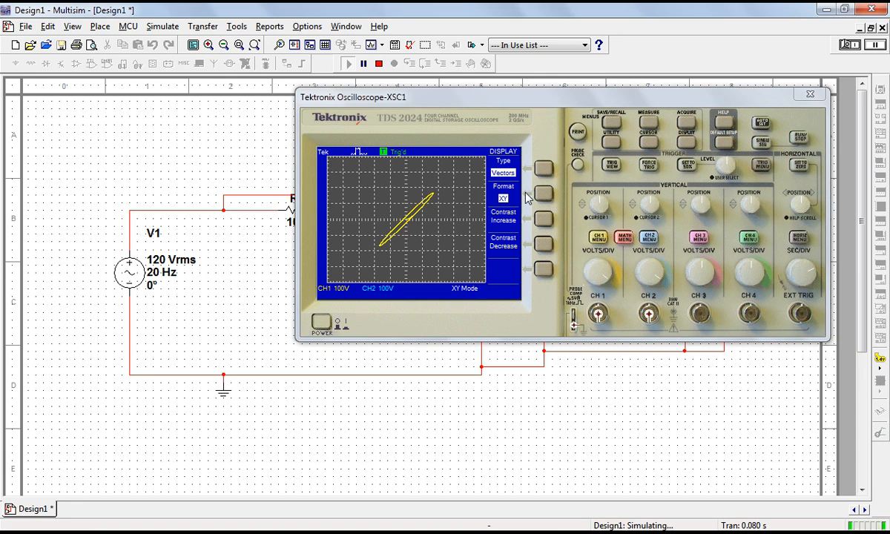
click(543, 193)
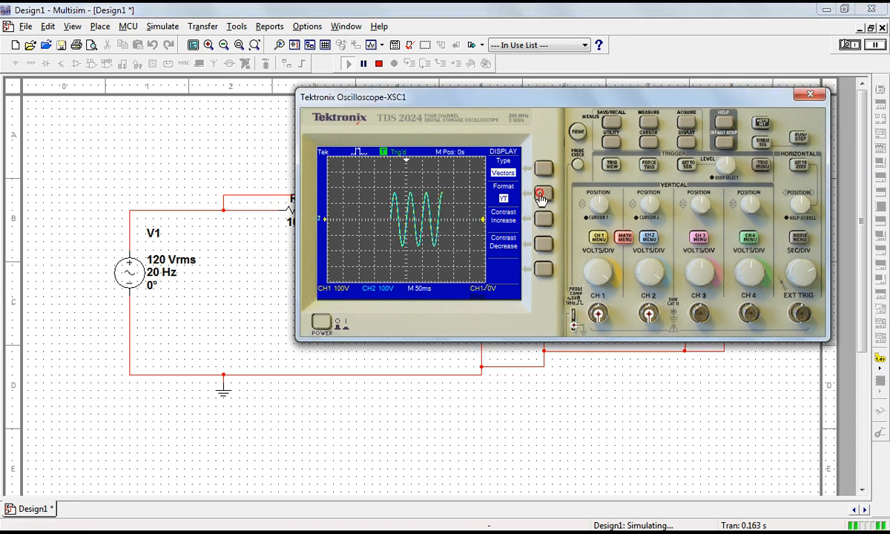
click(810, 271)
click(811, 271)
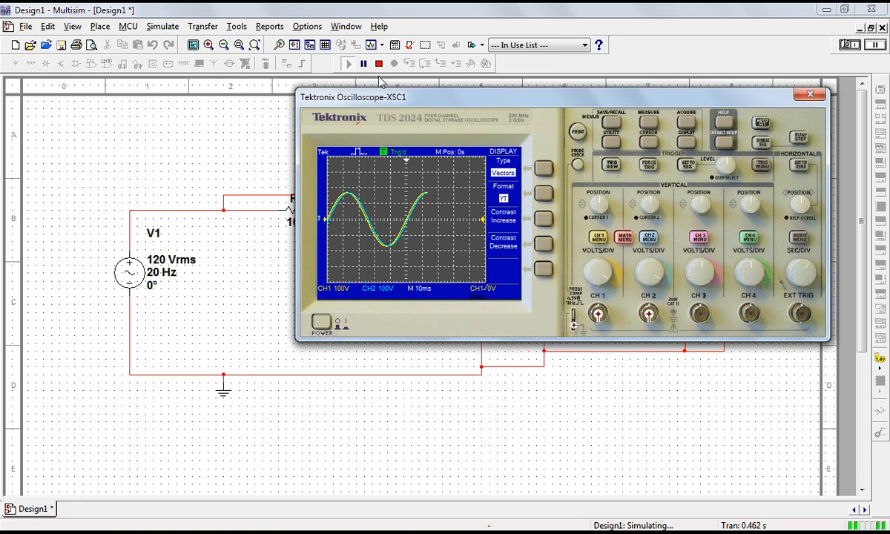
click(378, 64)
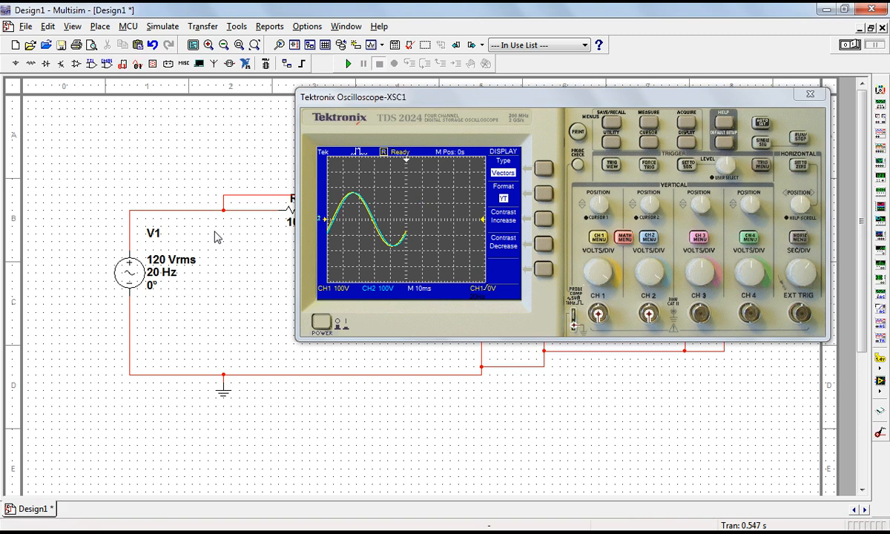
- Set AC source V1's frequency to 50 Hz
double_click(130, 273)
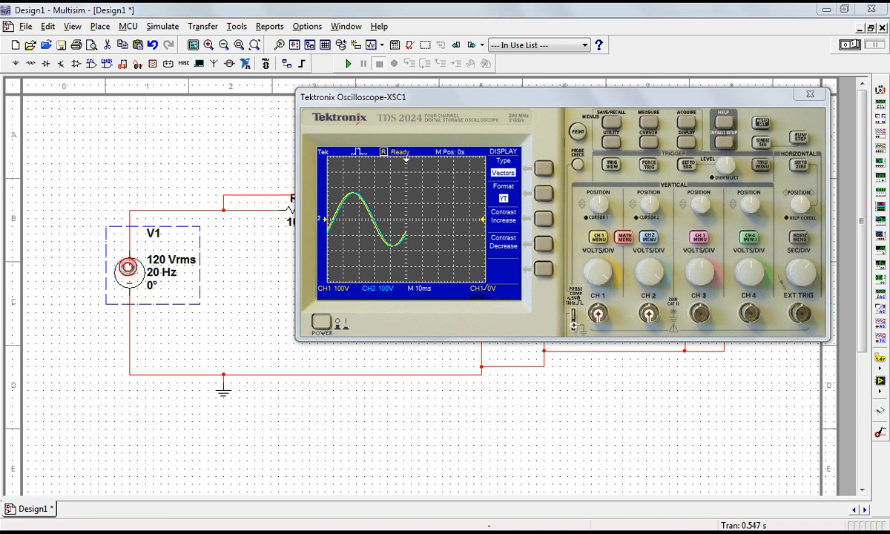
double_click(468, 182)
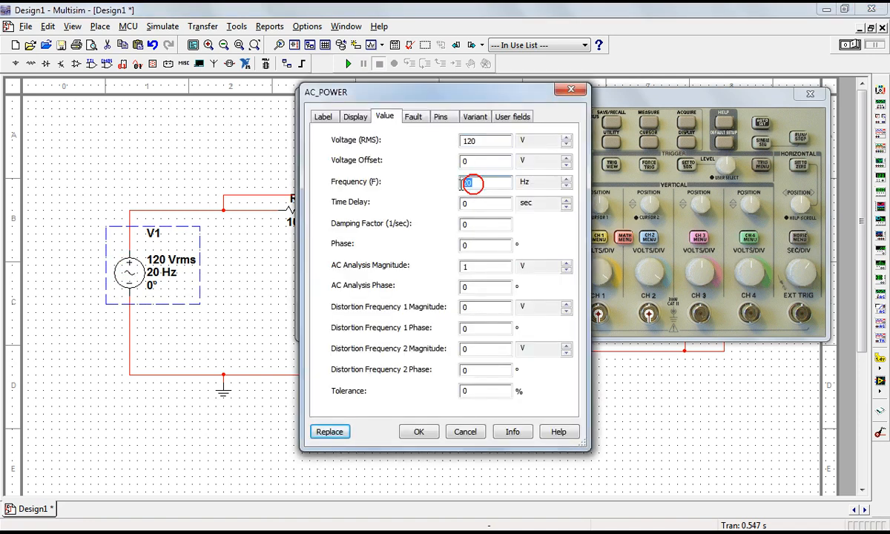
text(50)
key(Return)
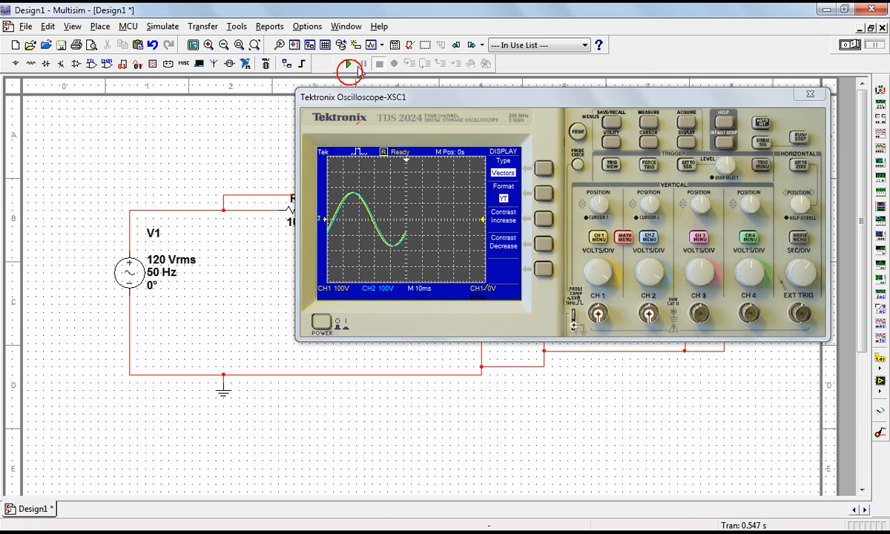
- Run the simulation to examine the XY figure and the YT waveforms on the oscilloscope, and stop the run
click(348, 64)
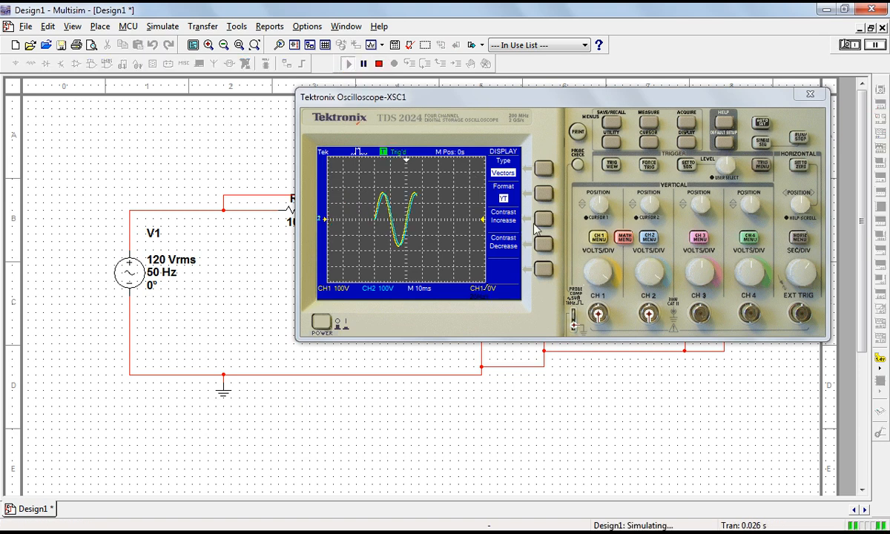
click(543, 198)
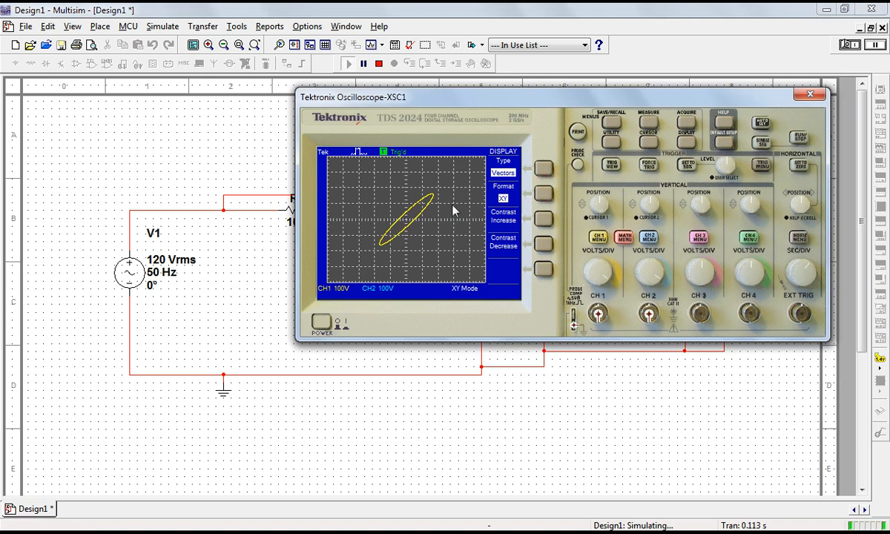
click(541, 197)
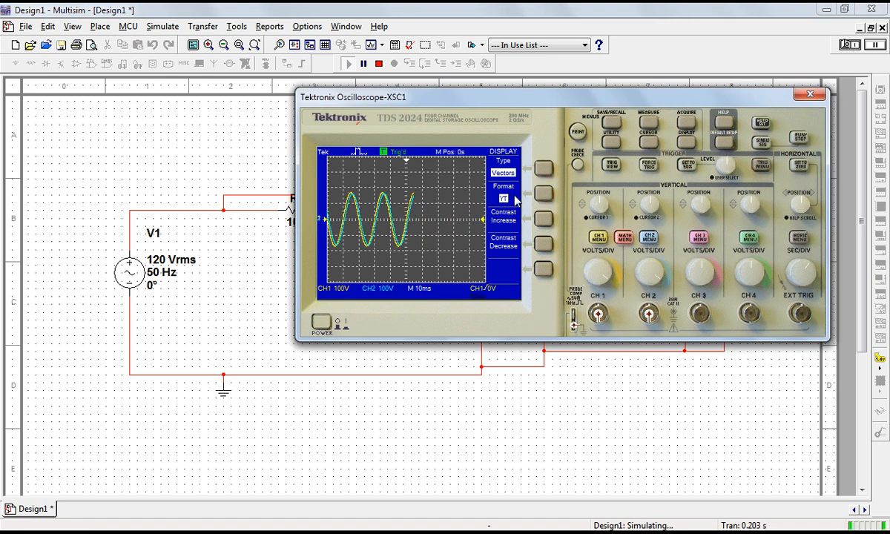
click(378, 63)
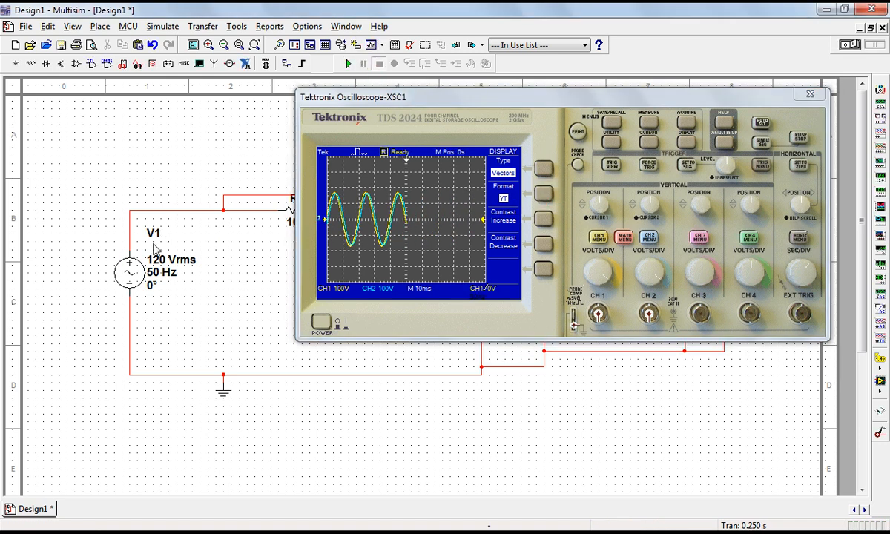
- Set AC source V1's frequency to 800 Hz
double_click(126, 248)
double_click(478, 184)
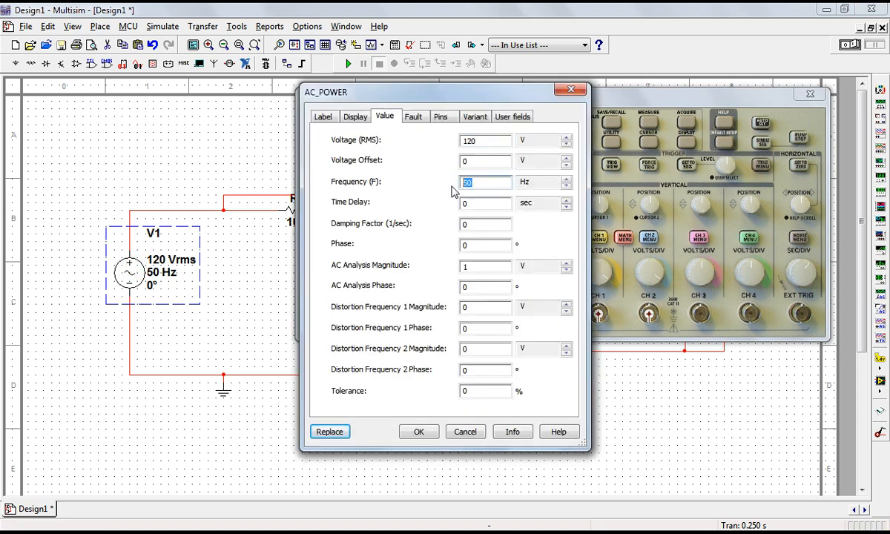
key(Return)
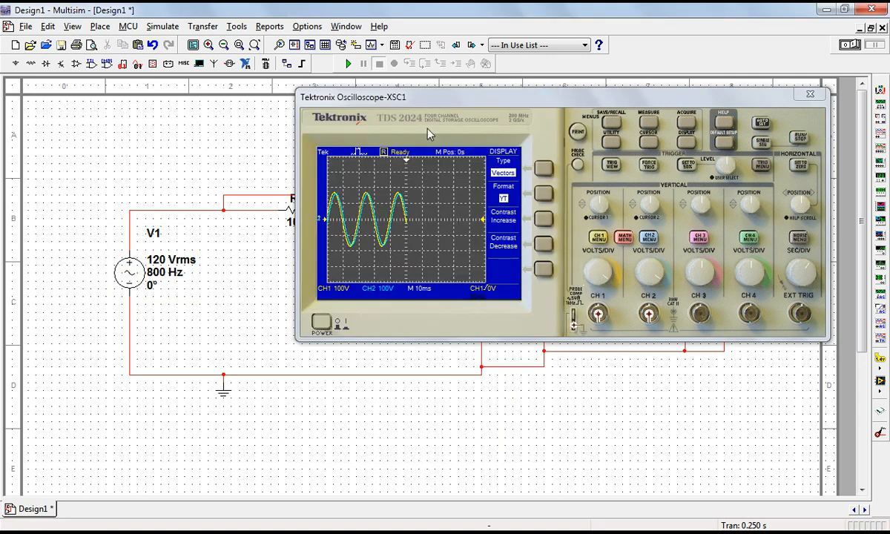
- Run the simulation, shorten the oscilloscope's time base and switch its display format to XY, ending with the run stopped
click(347, 64)
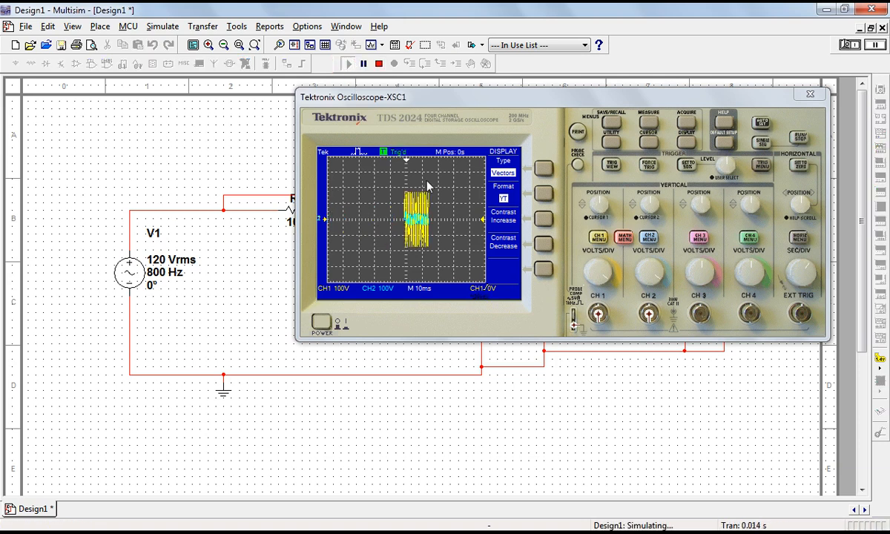
click(811, 284)
click(811, 283)
click(810, 284)
click(811, 283)
click(811, 283)
drag(810, 284, 797, 278)
click(544, 193)
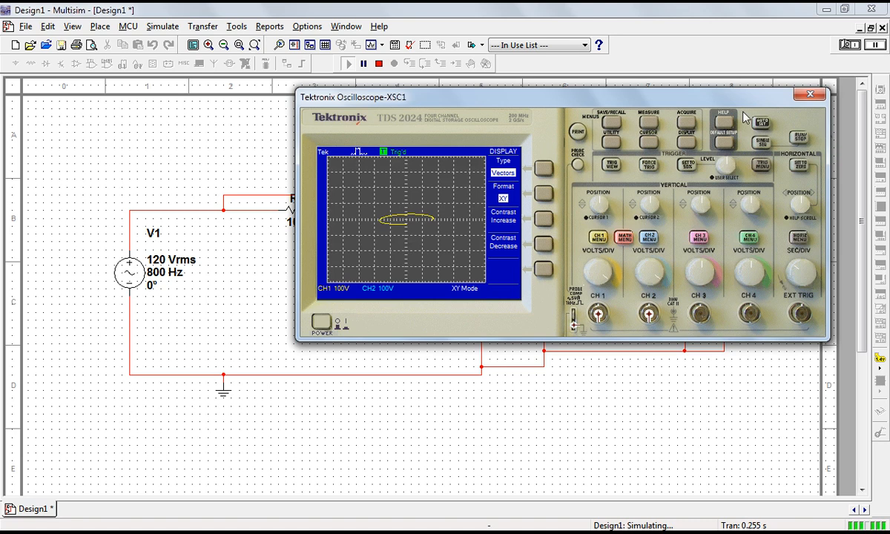
click(378, 64)
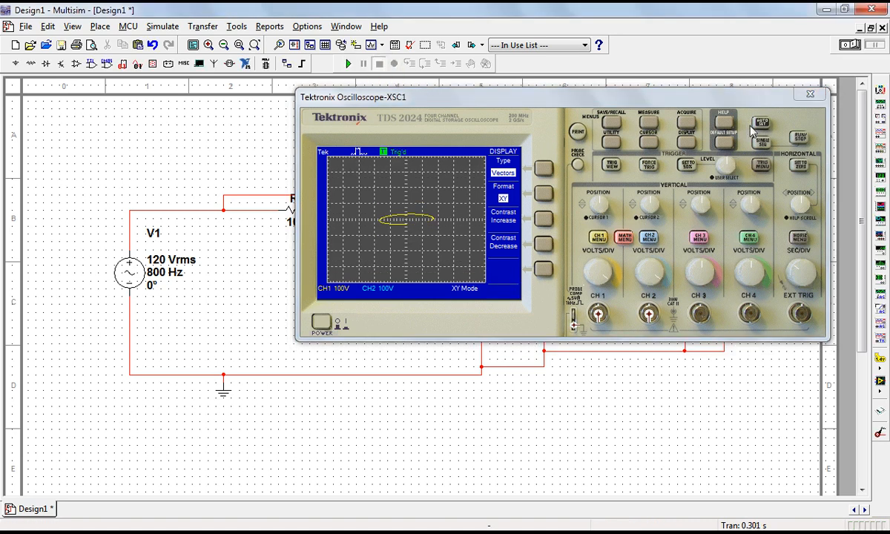
- Close the oscilloscope window and delete oscilloscope XSC1, Bode plotter XBP1 and the leftover wire beside capacitor C1
click(812, 93)
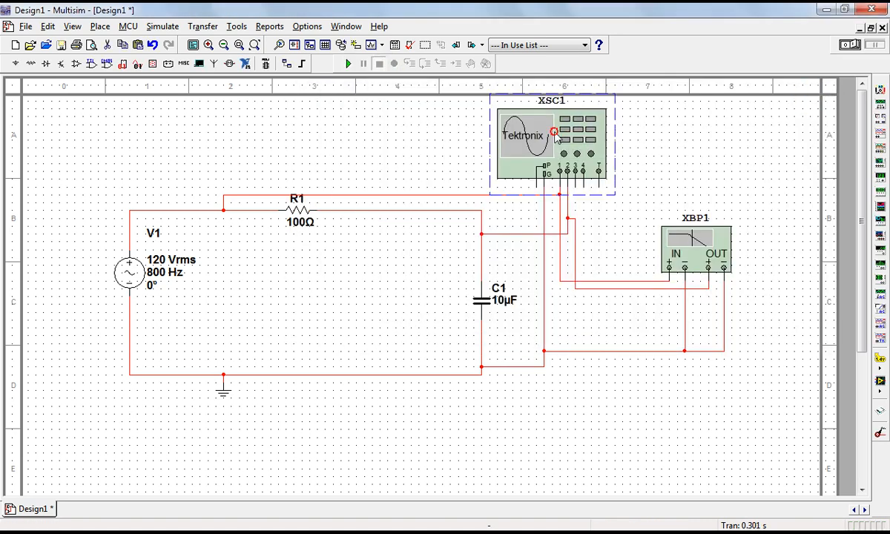
key(Delete)
click(712, 252)
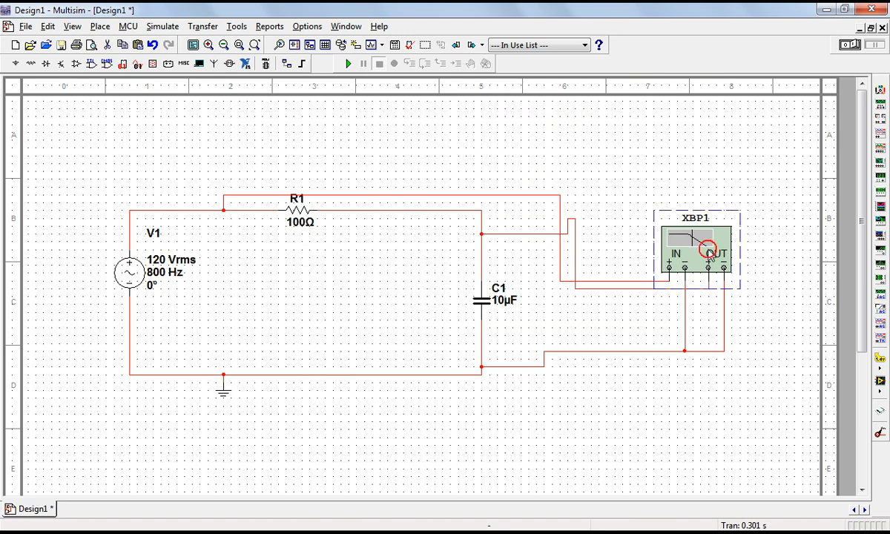
key(Delete)
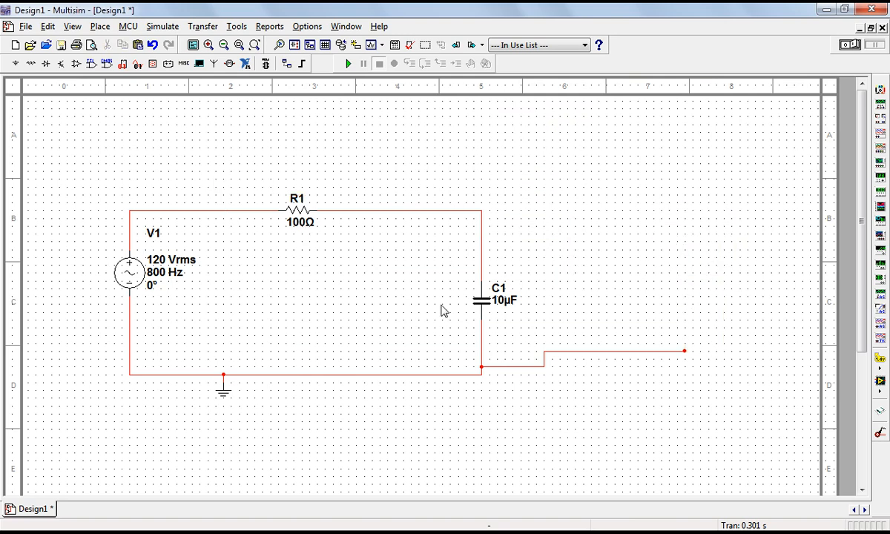
click(591, 351)
key(Delete)
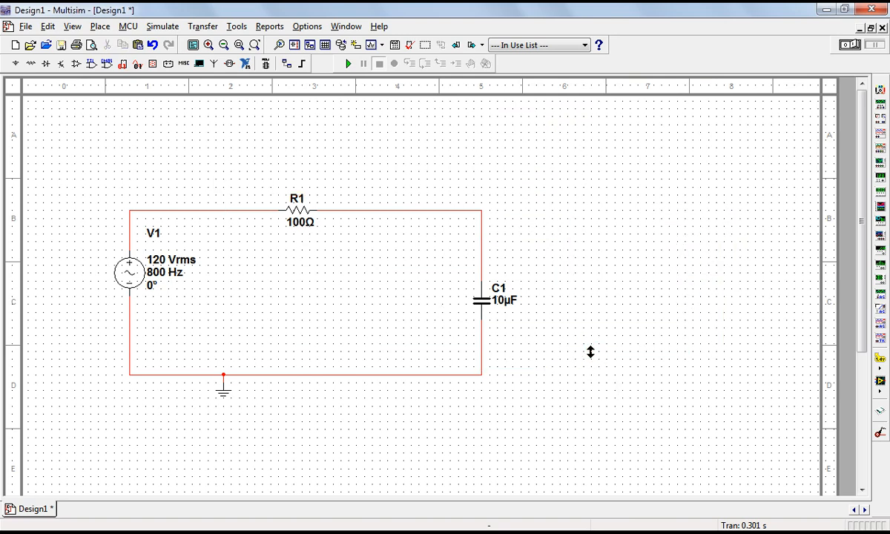
- Cut capacitor C1 out of the circuit, paste it near resistor R1 and rotate it to horizontal
click(486, 298)
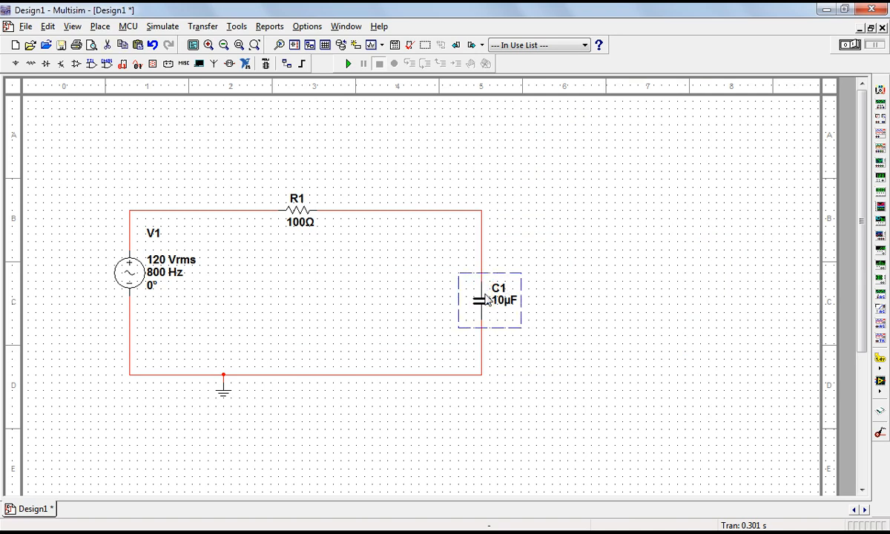
key(Delete)
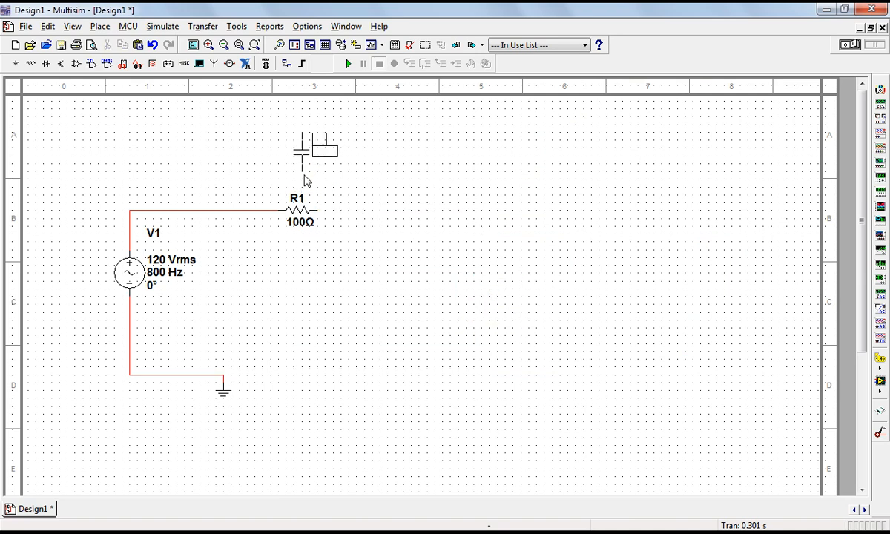
click(259, 178)
key(ctrl+r)
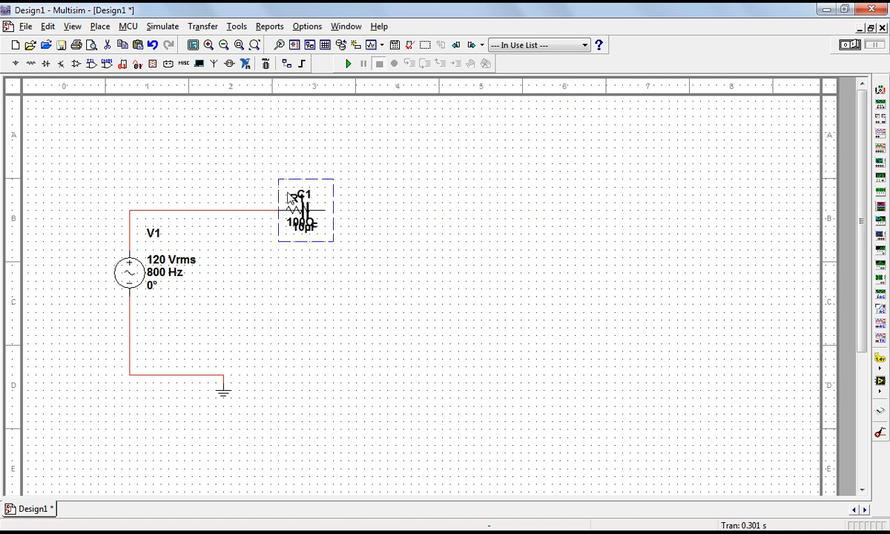
drag(301, 226, 294, 197)
- Cut resistor R1 out of the circuit and paste it into the capacitor's former branch, rotated to vertical
click(310, 216)
key(Delete)
click(398, 280)
key(ctrl+v)
click(419, 286)
click(421, 291)
key(ctrl+r)
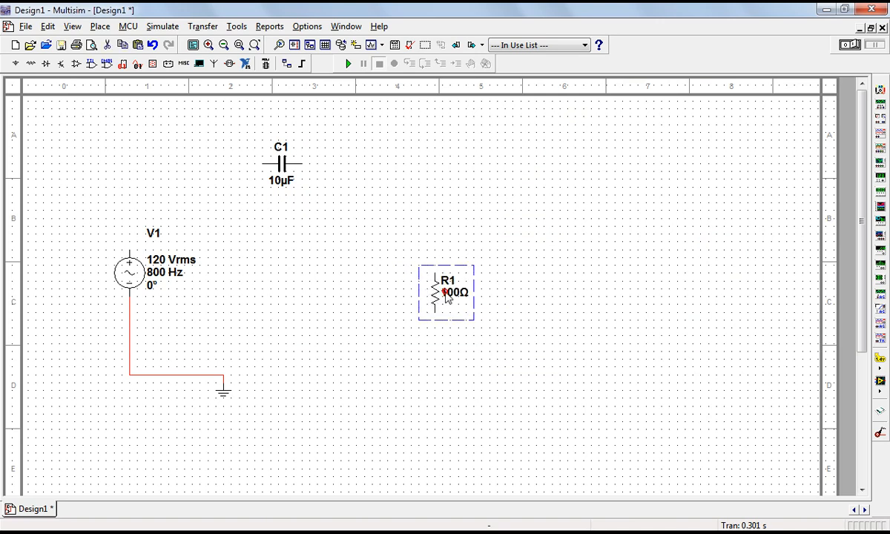
- Move capacitor C1 into the series position and wire it between source V1 and resistor R1, connecting R1's other end to ground
drag(286, 163, 268, 213)
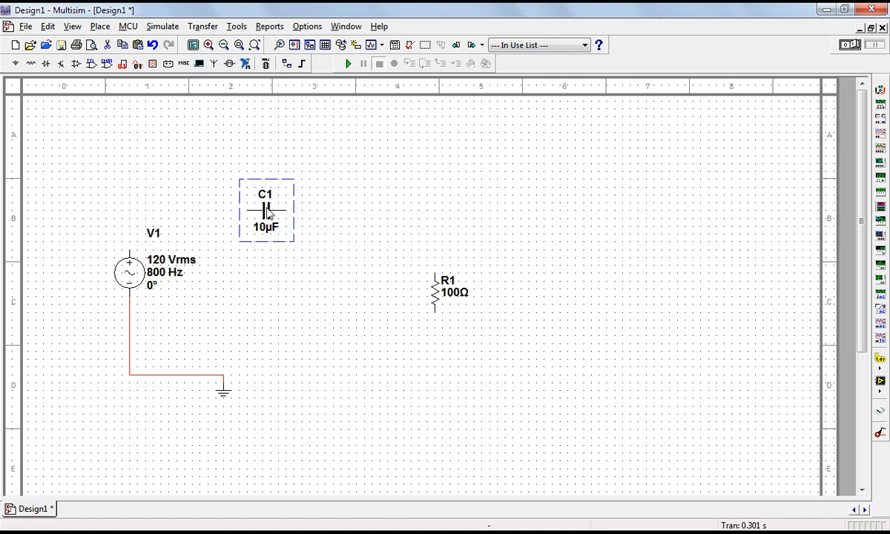
click(131, 249)
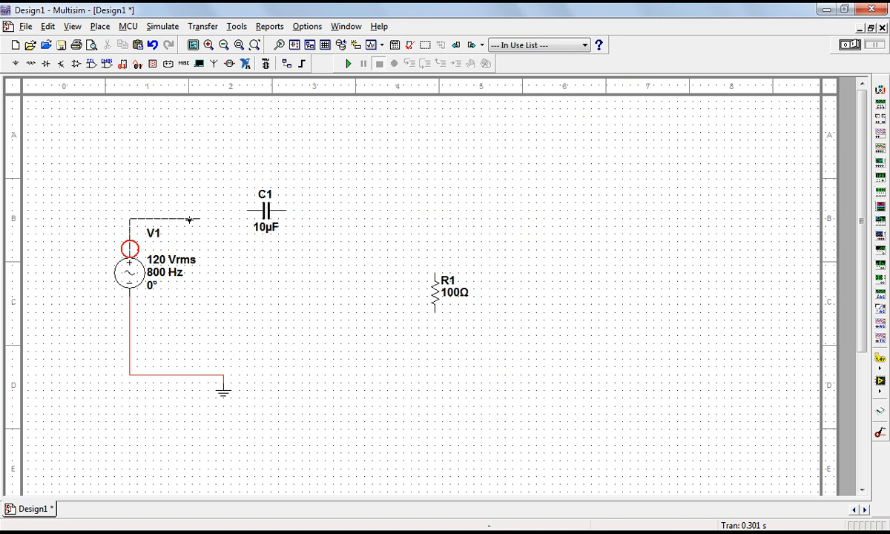
click(247, 210)
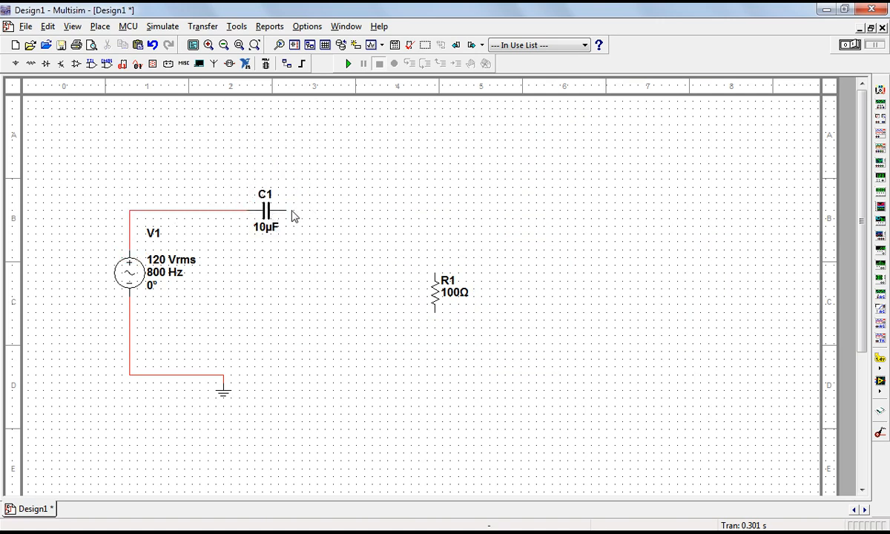
click(283, 210)
click(435, 271)
click(434, 312)
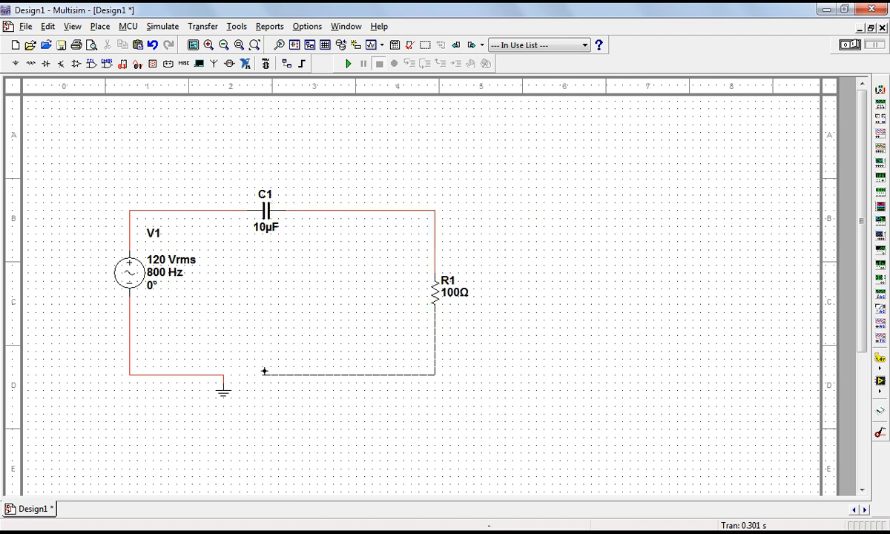
click(224, 377)
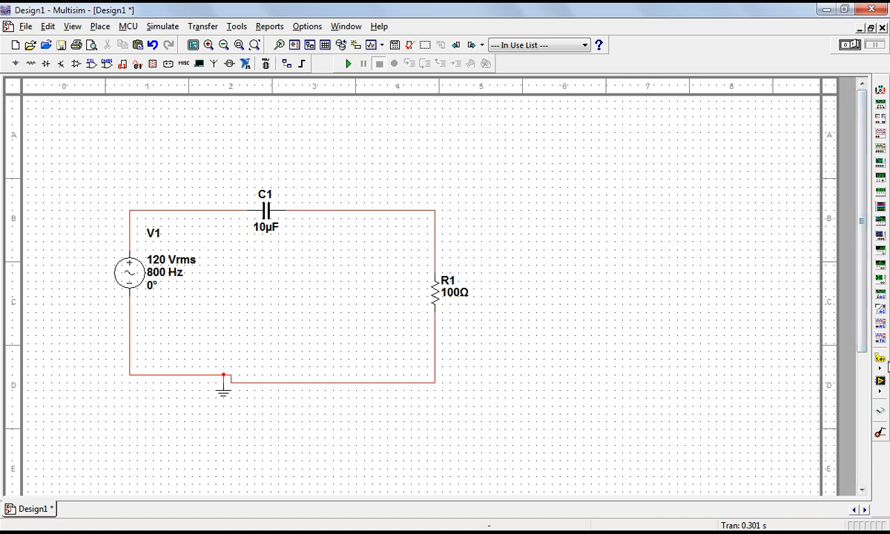
- Place a Tektronix oscilloscope above the circuit and a Bode plotter beside resistor R1
click(881, 350)
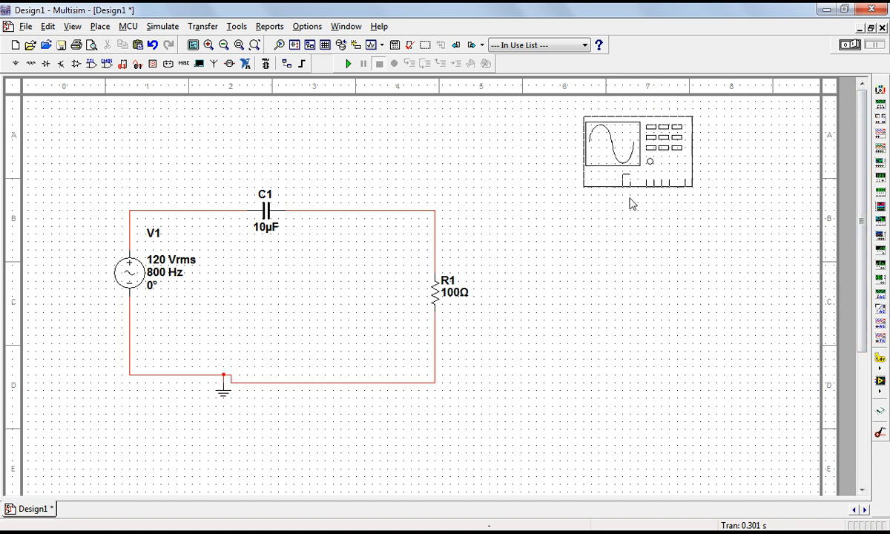
click(520, 182)
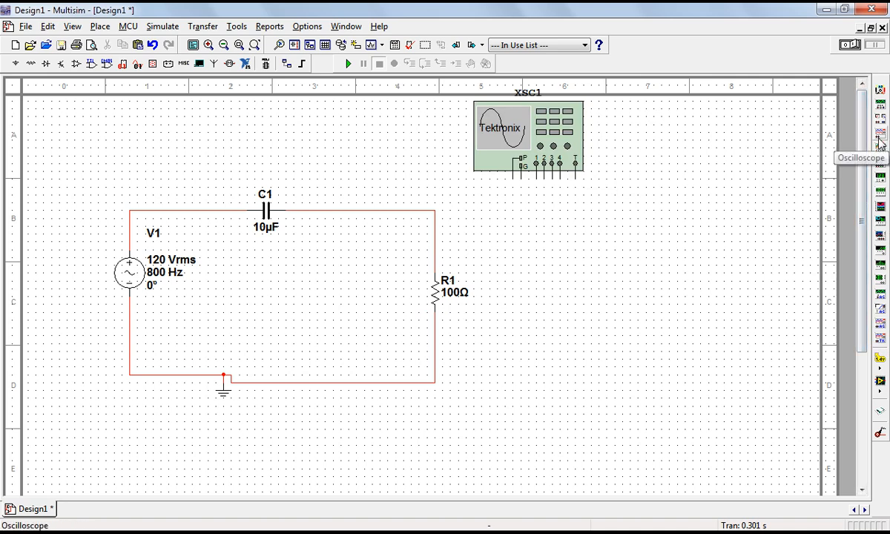
click(881, 170)
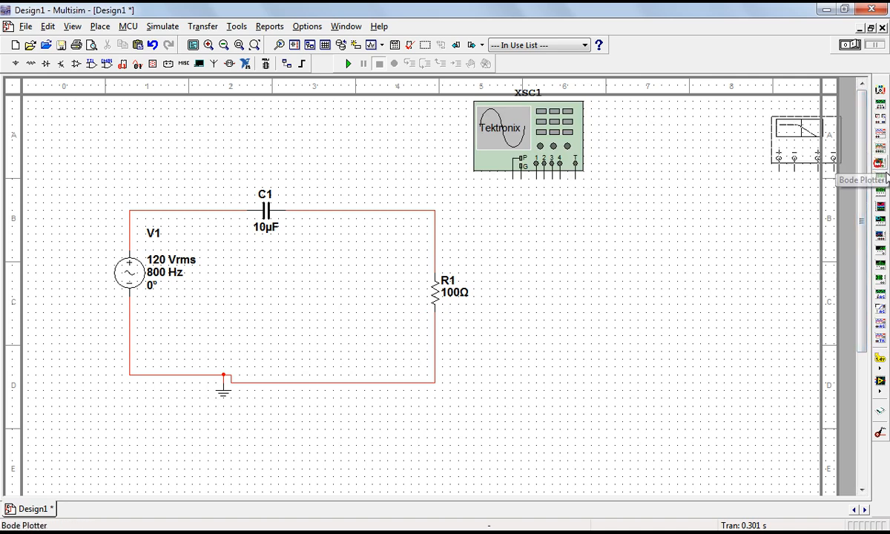
click(581, 261)
- Wire the Bode plotter's input across source V1 and its output across resistor R1, with both negative terminals on the ground line
click(581, 257)
click(185, 211)
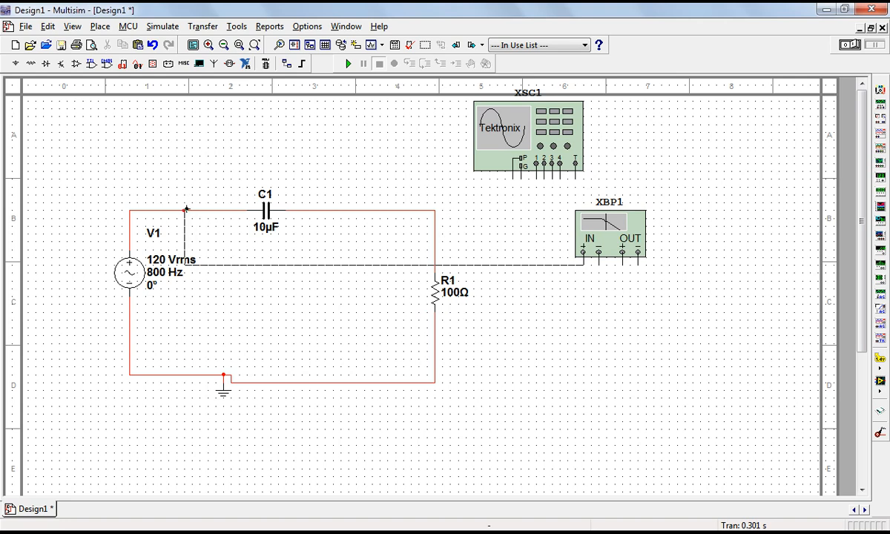
click(599, 253)
click(435, 375)
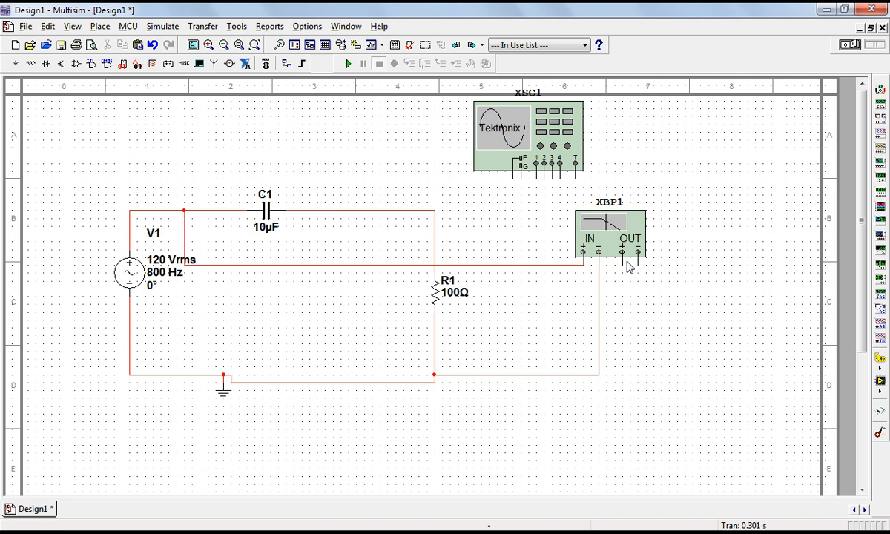
click(433, 220)
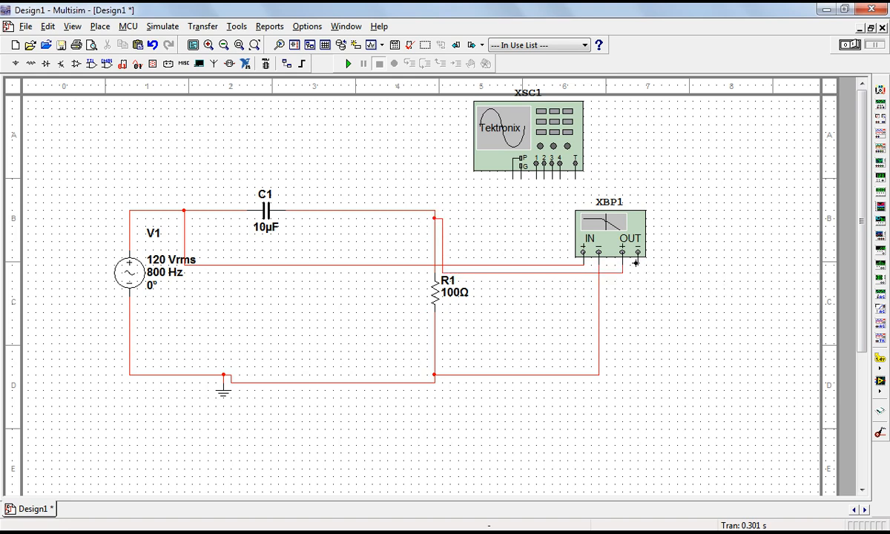
click(636, 263)
click(599, 375)
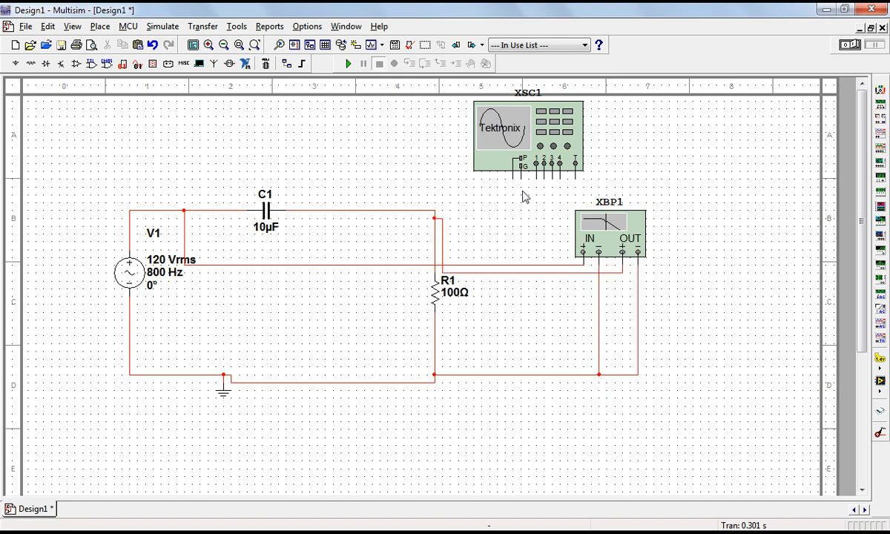
- Wire the oscilloscope's ground to the ground line, channel 1 to the source side of C1 and channel 2 to the R1 output node
click(521, 176)
click(513, 373)
click(536, 164)
click(192, 212)
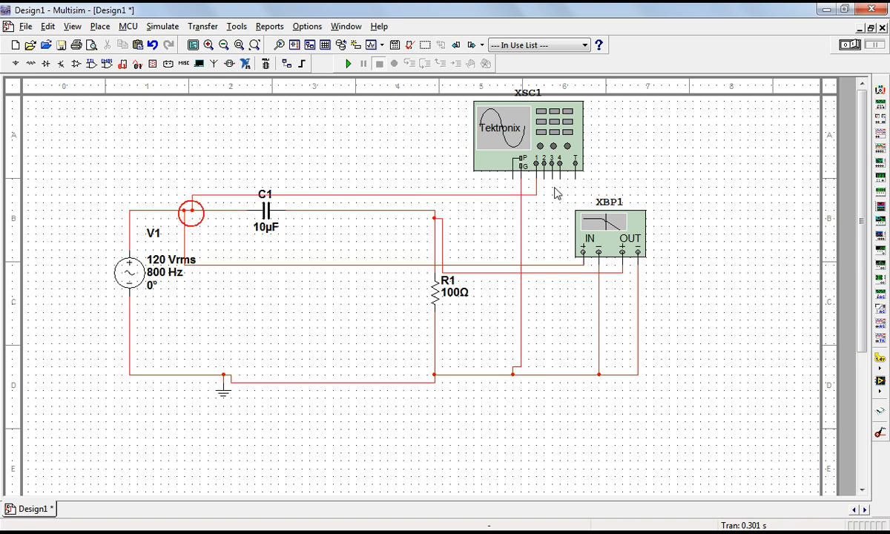
click(544, 163)
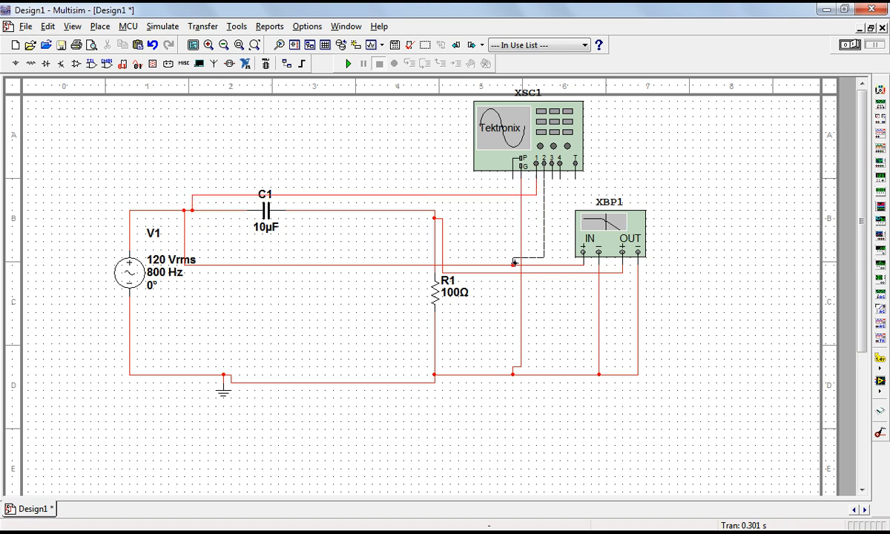
click(442, 234)
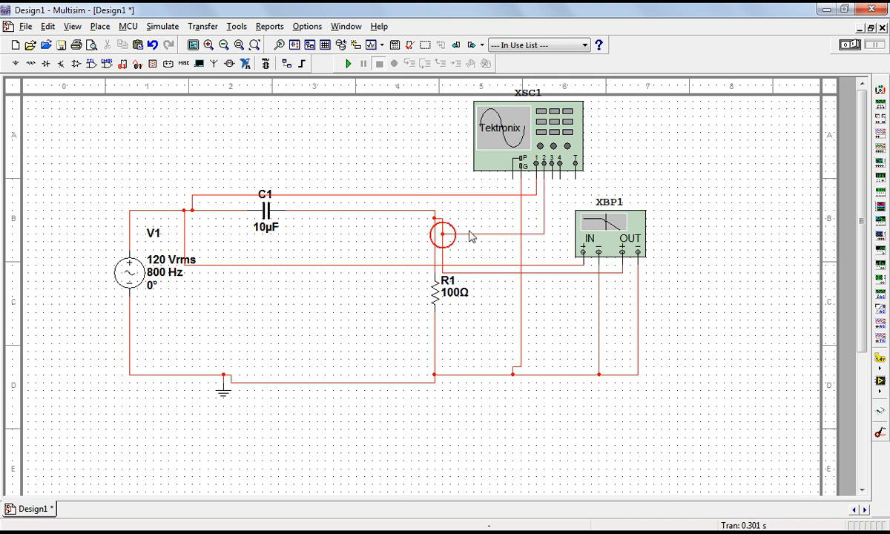
- Run the simulation and examine the Bode plotter's magnitude curve around its corner with the cursor in an enlarged window
click(348, 64)
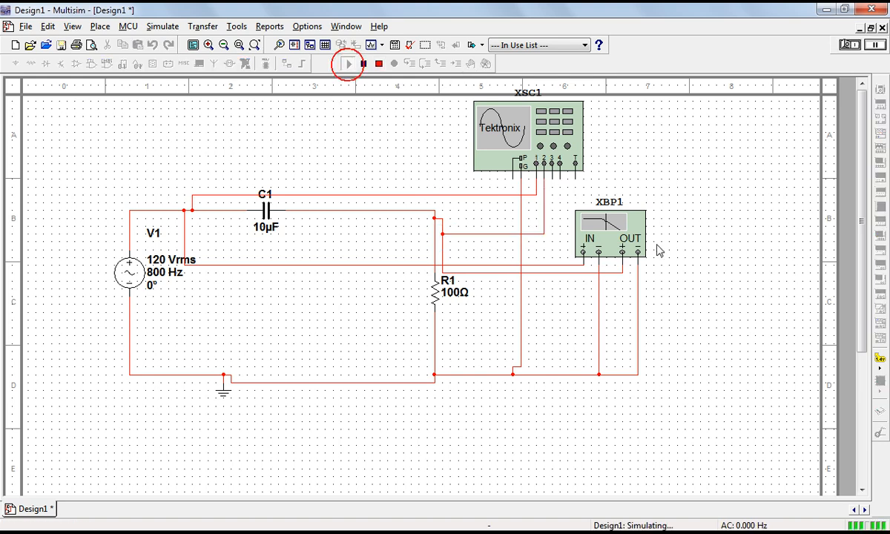
double_click(610, 235)
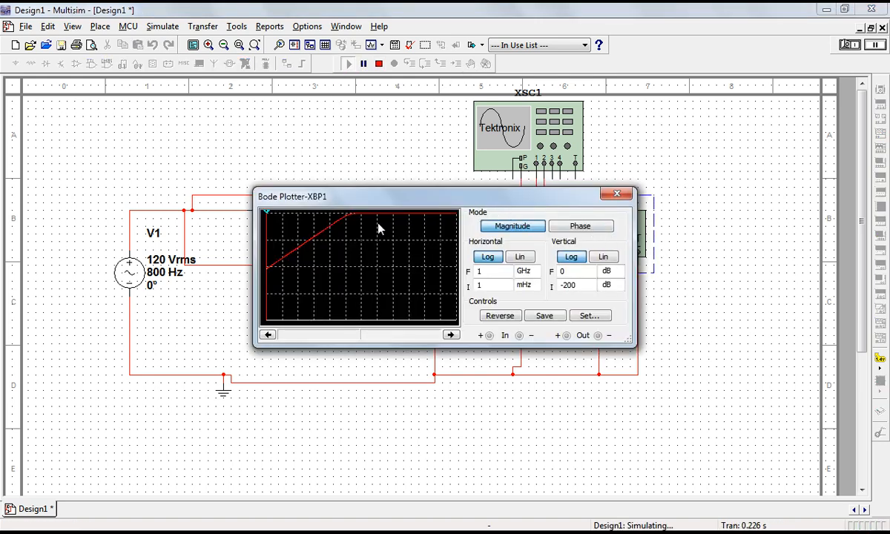
click(266, 214)
drag(267, 215, 352, 216)
drag(629, 342, 766, 473)
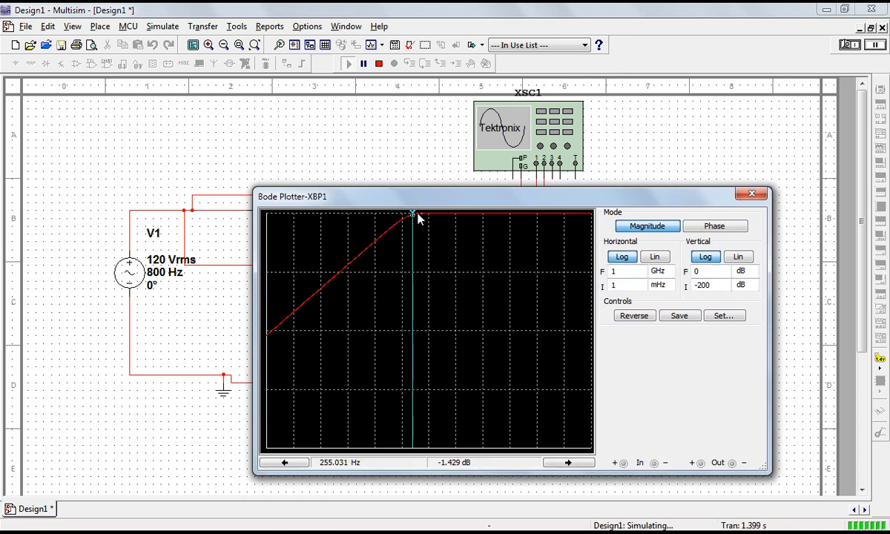
drag(413, 220, 422, 220)
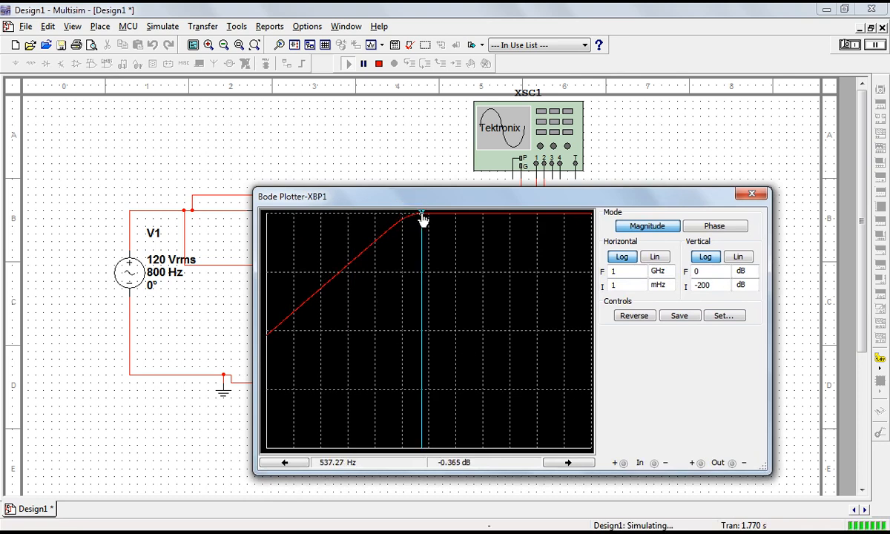
drag(420, 220, 423, 219)
click(752, 193)
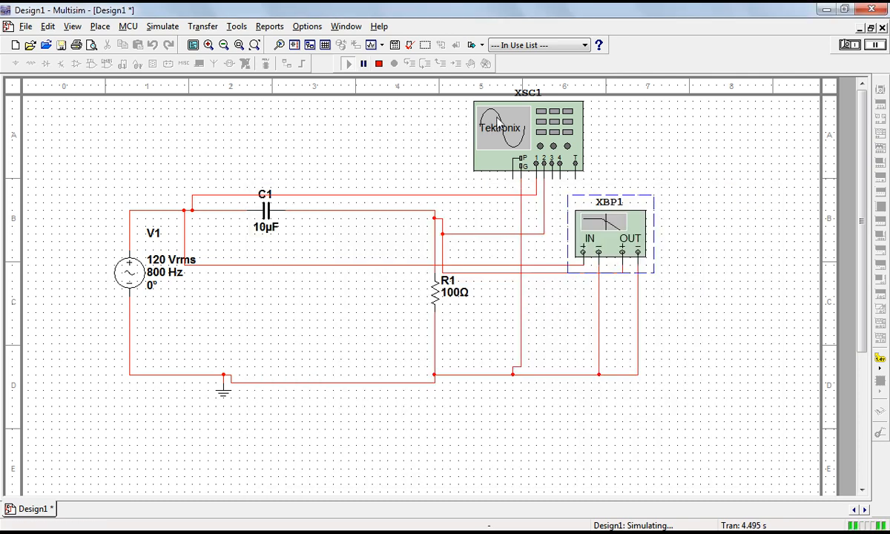
- Power on the Tektronix oscilloscope and set its time base to 500 µs and channel 1 to 100 V per division
double_click(487, 141)
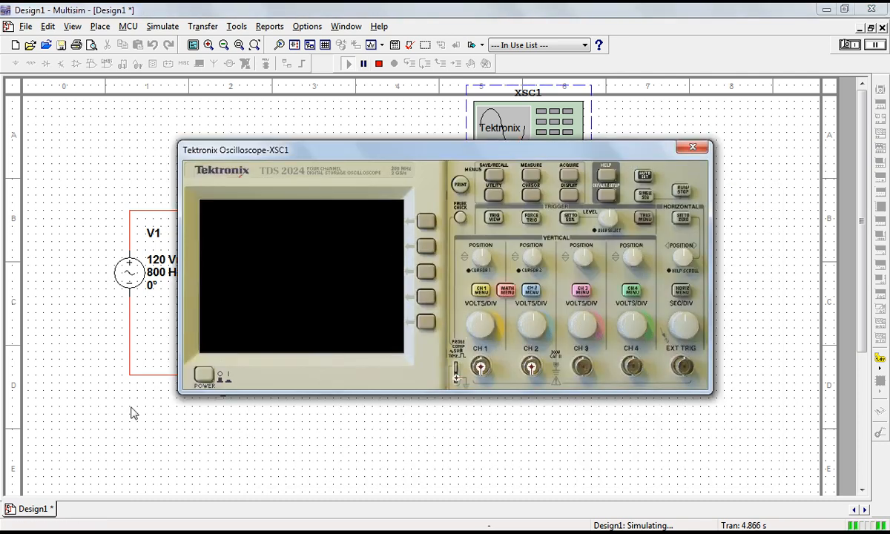
click(194, 373)
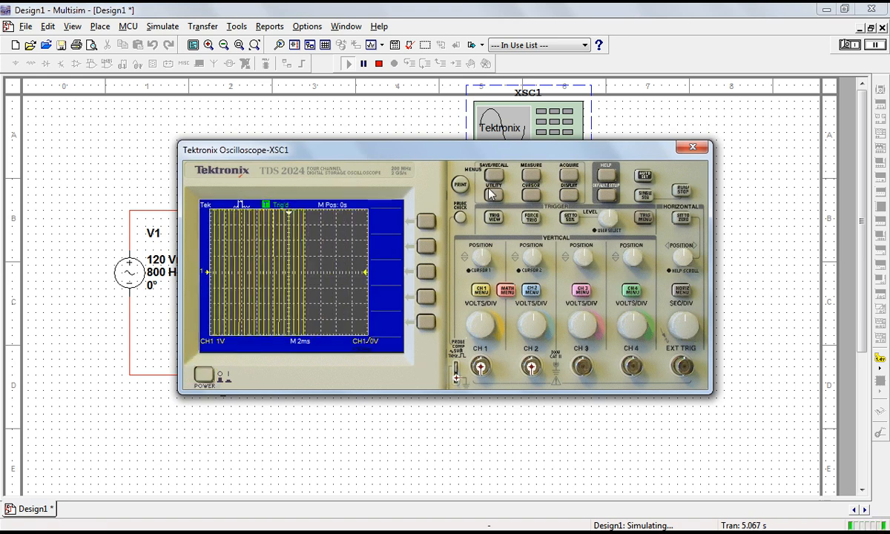
drag(687, 316, 681, 329)
click(681, 334)
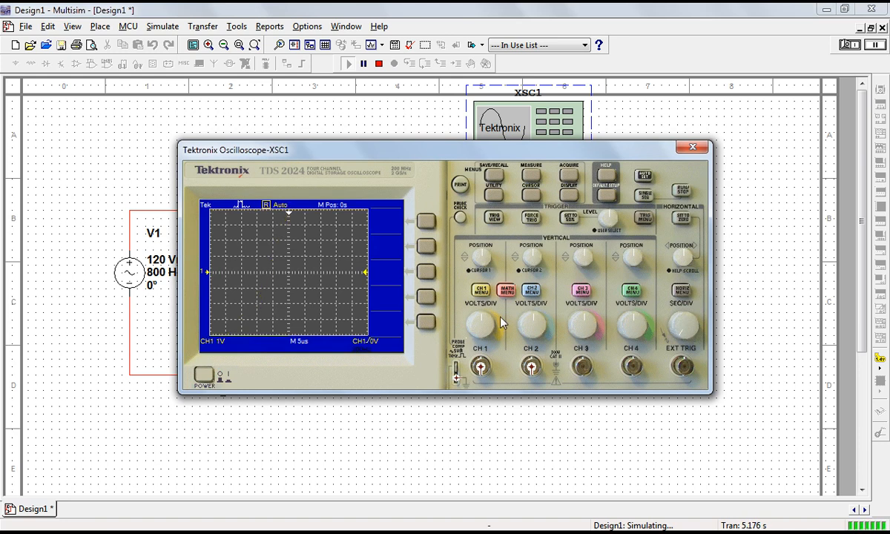
drag(483, 321, 480, 326)
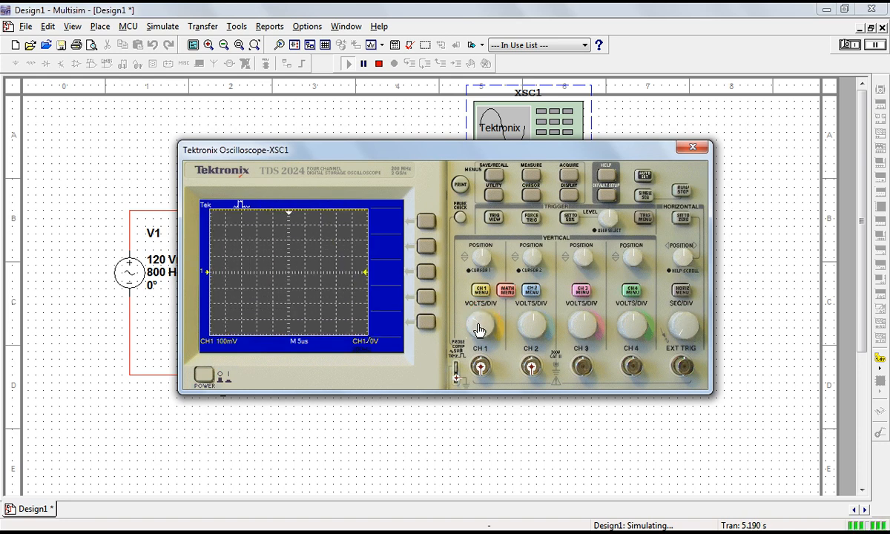
drag(679, 333, 675, 332)
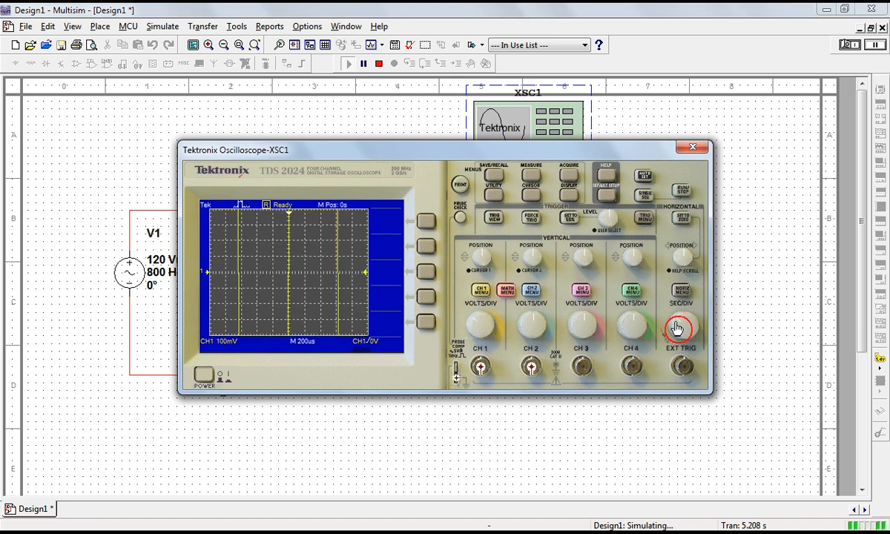
mouse_move(473, 323)
mouse_down()
mouse_move(475, 343)
mouse_move(486, 306)
mouse_move(503, 318)
mouse_move(500, 338)
mouse_up()
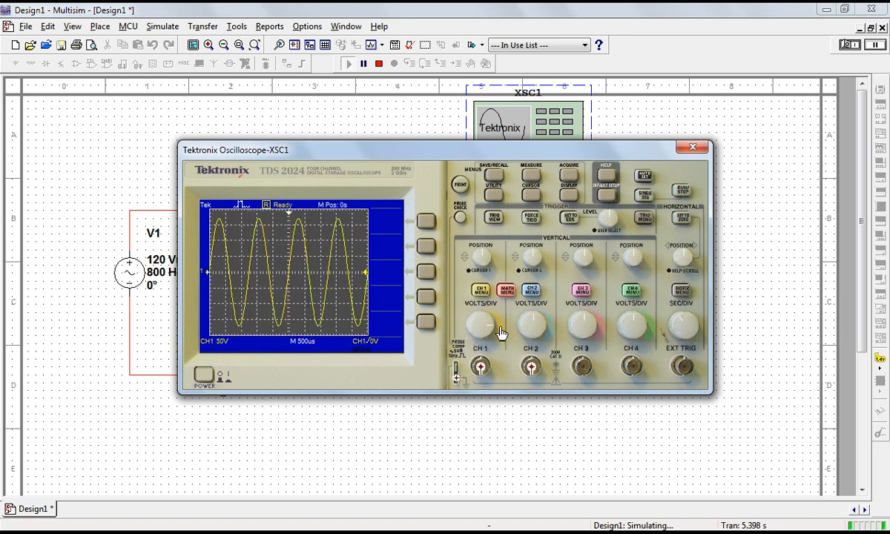
- Enable channel 2 at 100 V per division and move the oscilloscope window clear of source V1
click(531, 289)
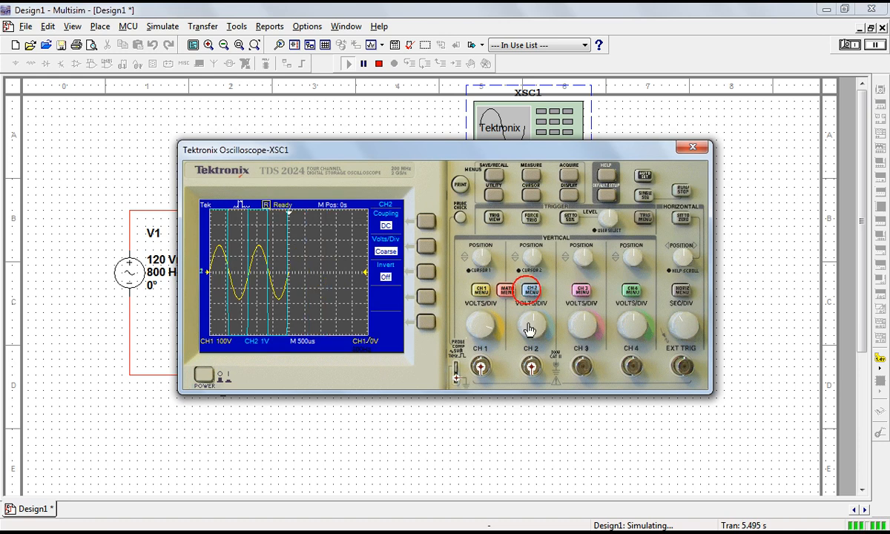
drag(538, 324, 540, 324)
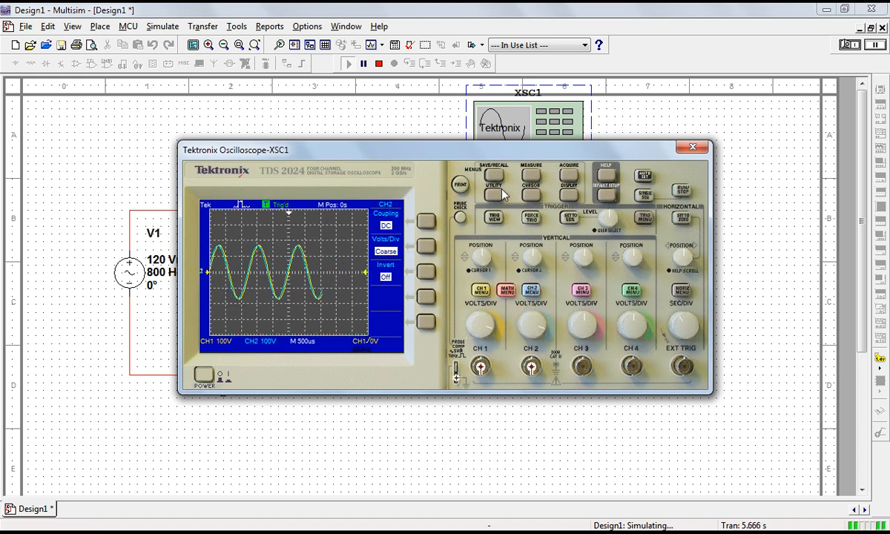
drag(512, 156, 642, 134)
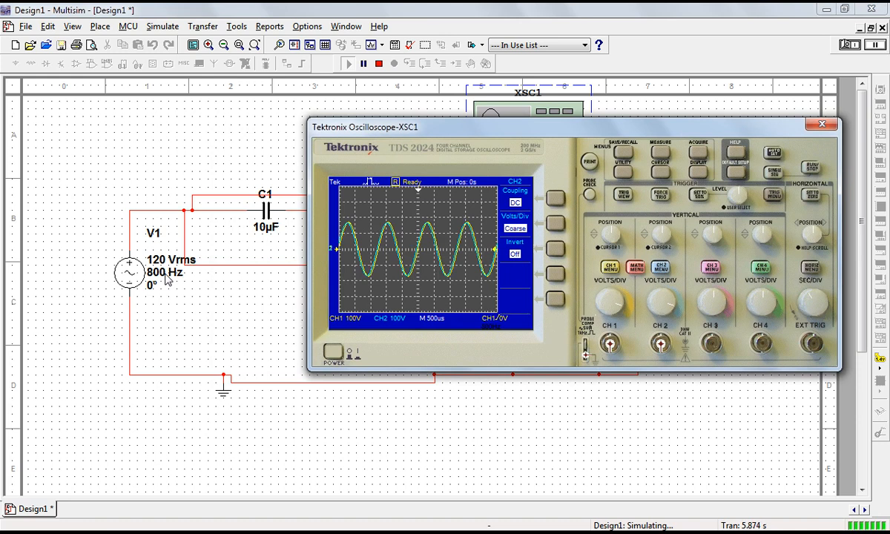
- Set the oscilloscope's time base to 200 µs per division and stop the simulation
click(813, 298)
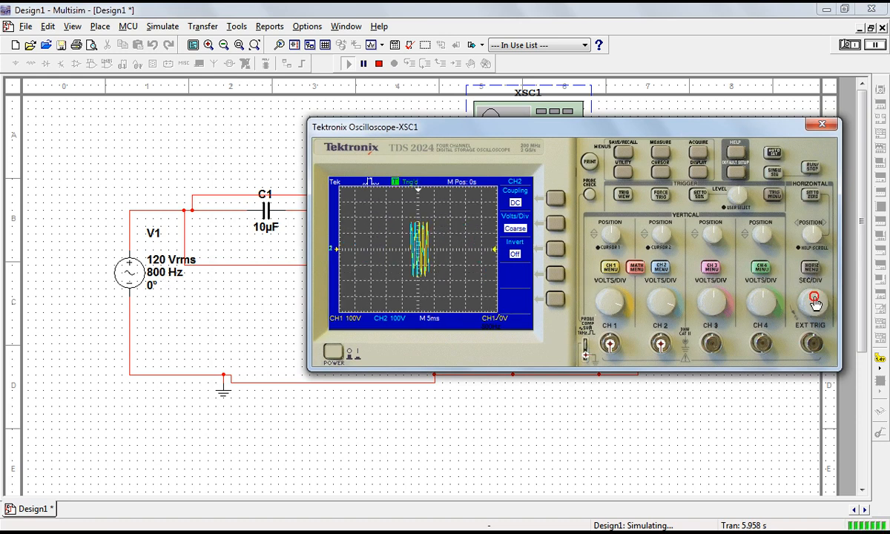
click(812, 308)
click(821, 300)
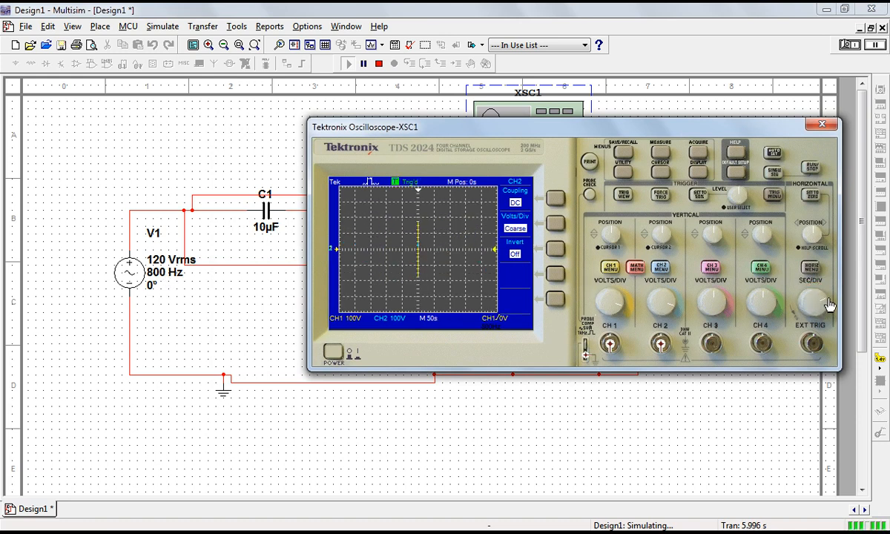
mouse_move(825, 308)
mouse_down()
mouse_move(813, 302)
mouse_move(816, 315)
mouse_up()
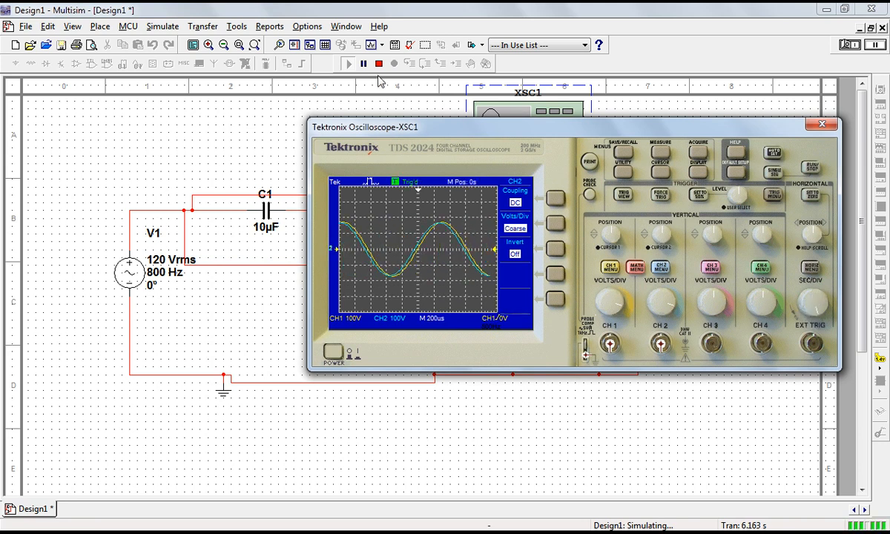
click(379, 63)
click(379, 63)
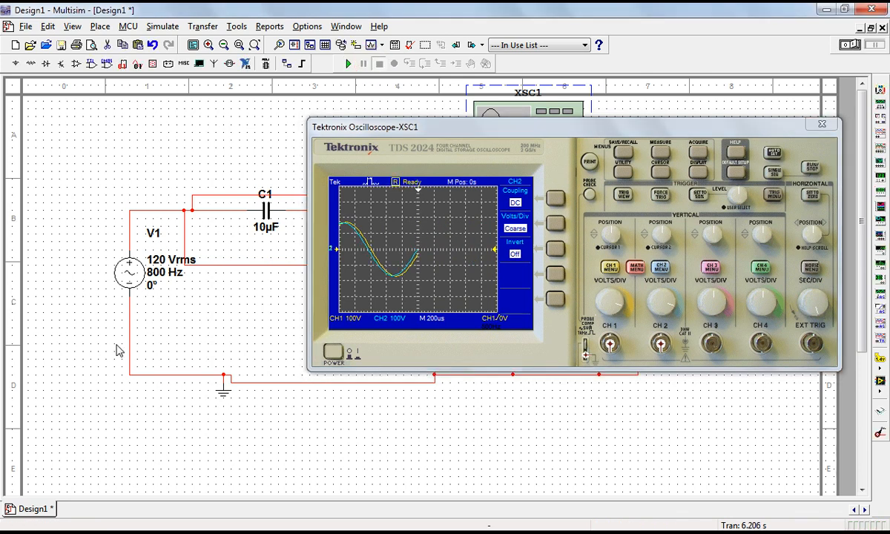
- Set source V1's frequency to 400 Hz and restart the simulation
double_click(123, 280)
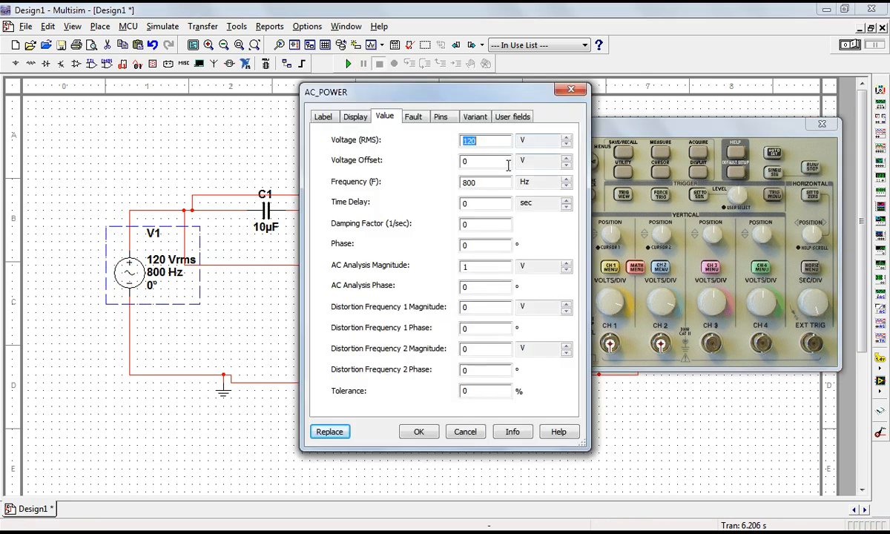
double_click(483, 186)
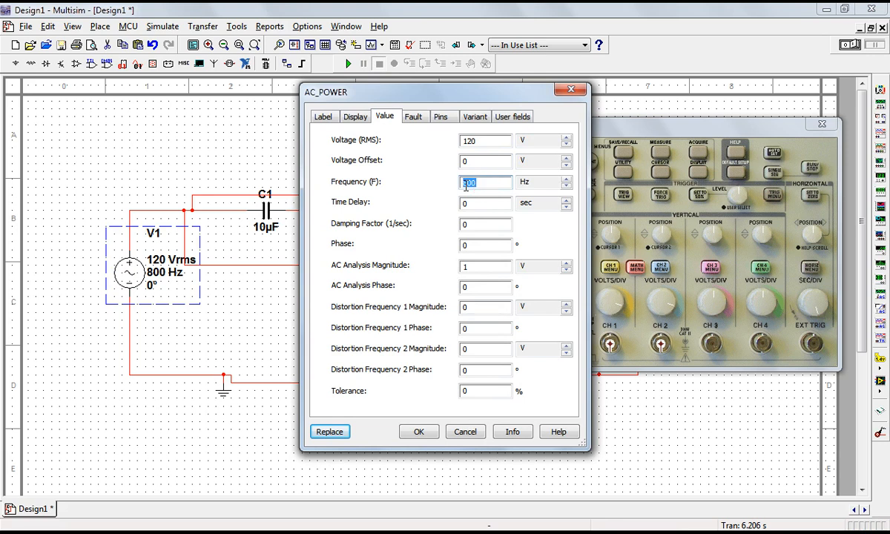
key(Return)
click(347, 63)
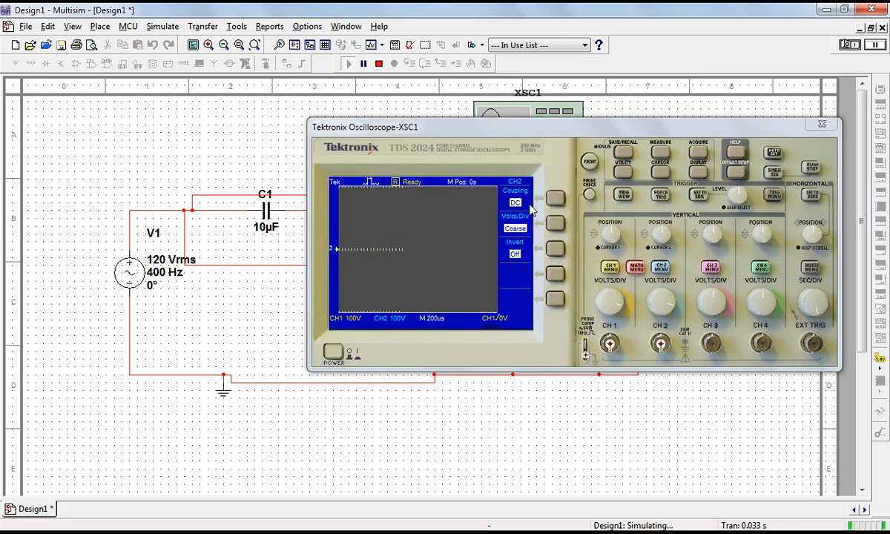
- Set the oscilloscope's time base to 1 ms per division to compare both channels, and stop the simulation
click(812, 303)
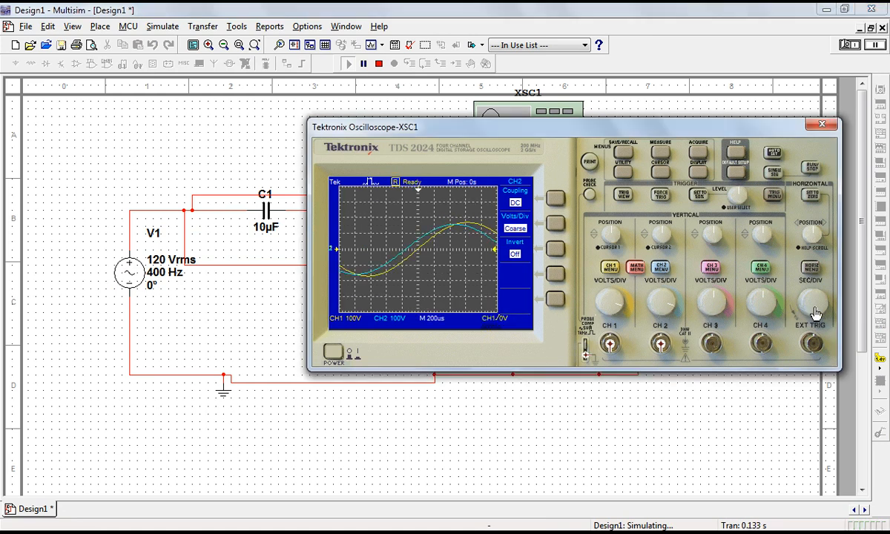
click(814, 315)
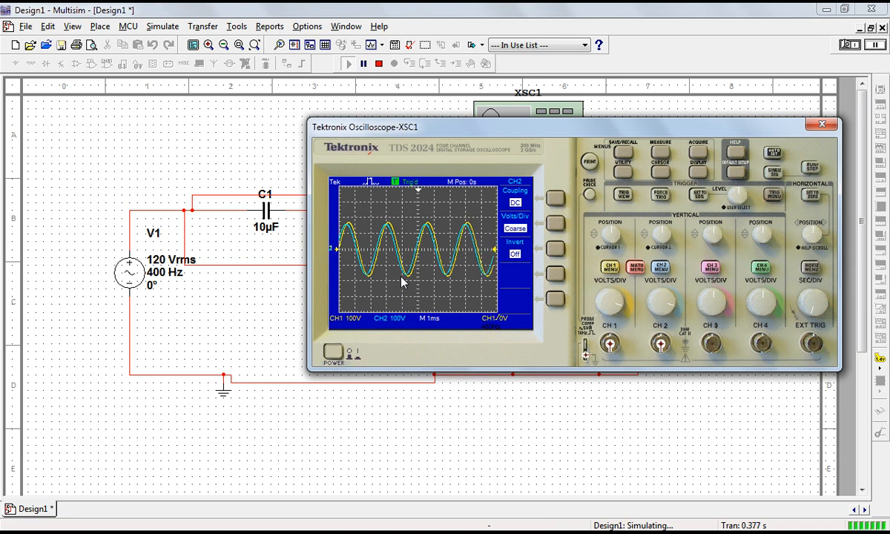
click(378, 63)
- Set source V1's frequency to 300 Hz and run the simulation to compare both oscilloscope channels
double_click(132, 288)
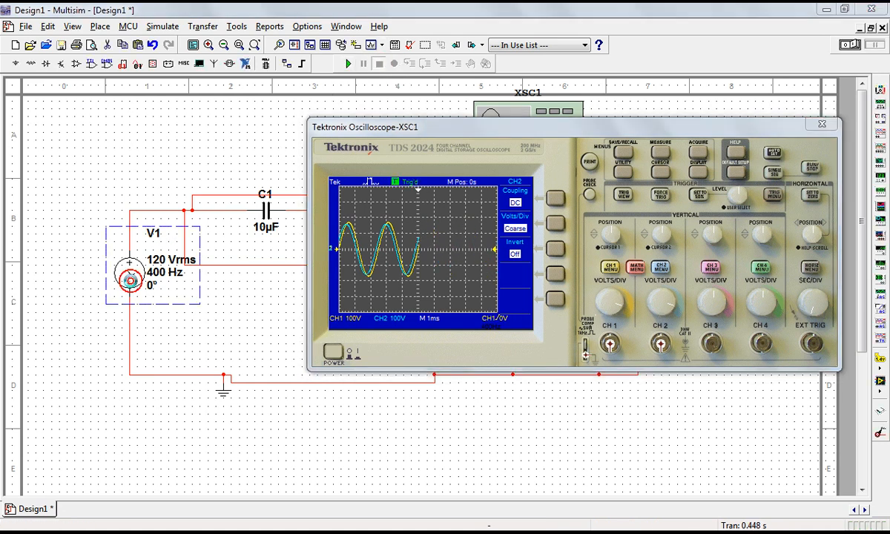
click(483, 182)
double_click(483, 182)
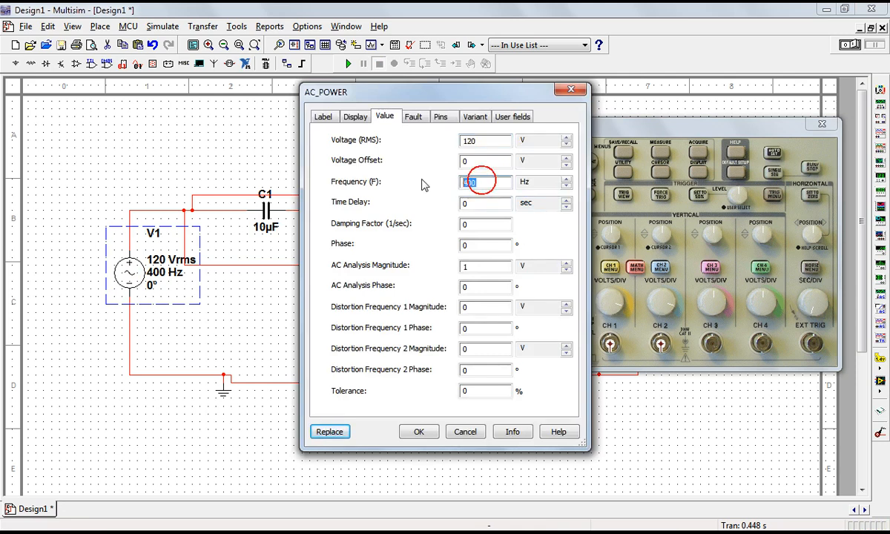
text(300)
key(Return)
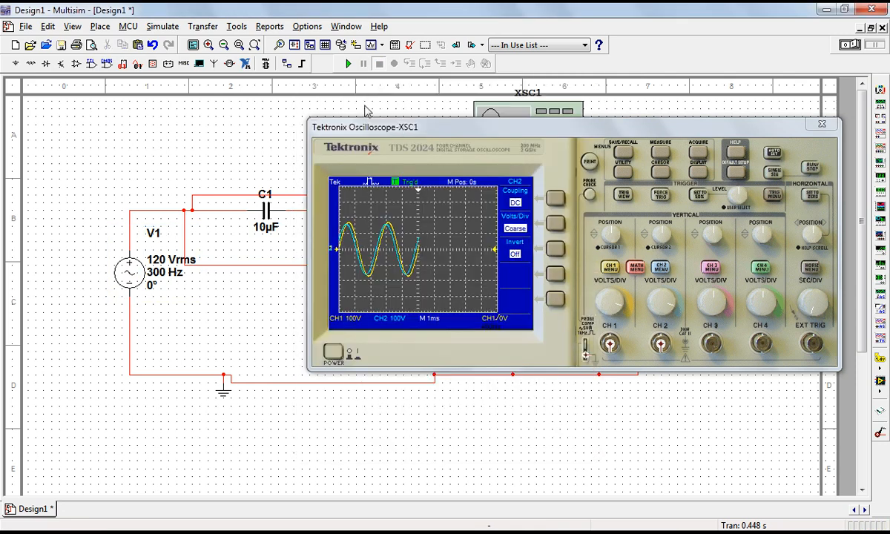
click(348, 63)
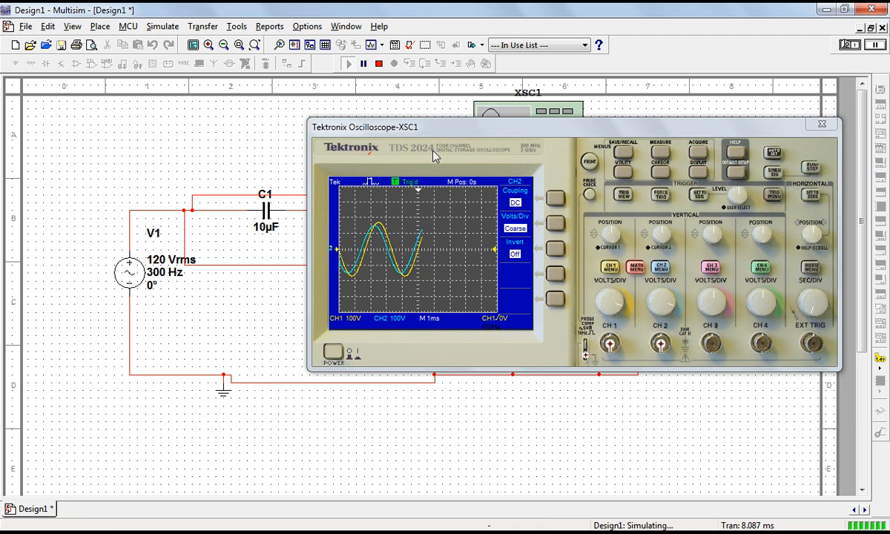
click(379, 63)
- Set source V1's frequency to 100 Hz and restart the simulation
double_click(128, 267)
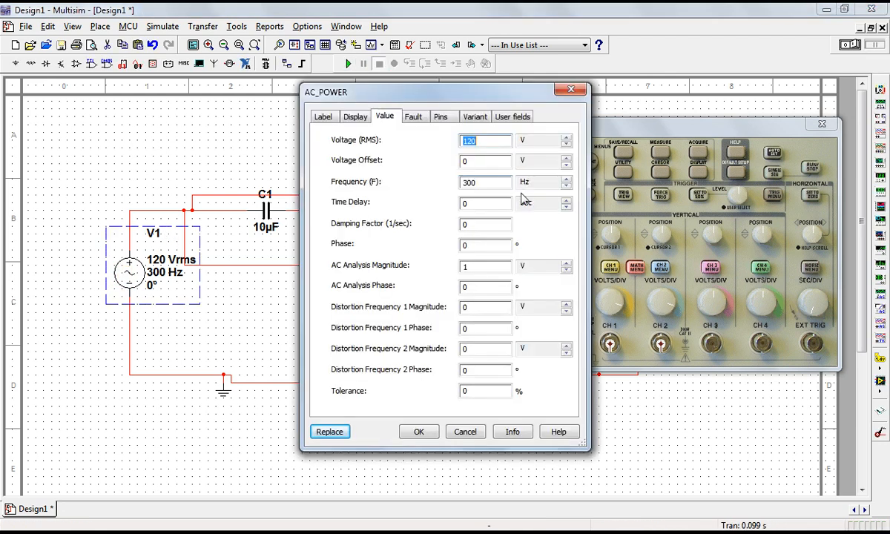
double_click(495, 187)
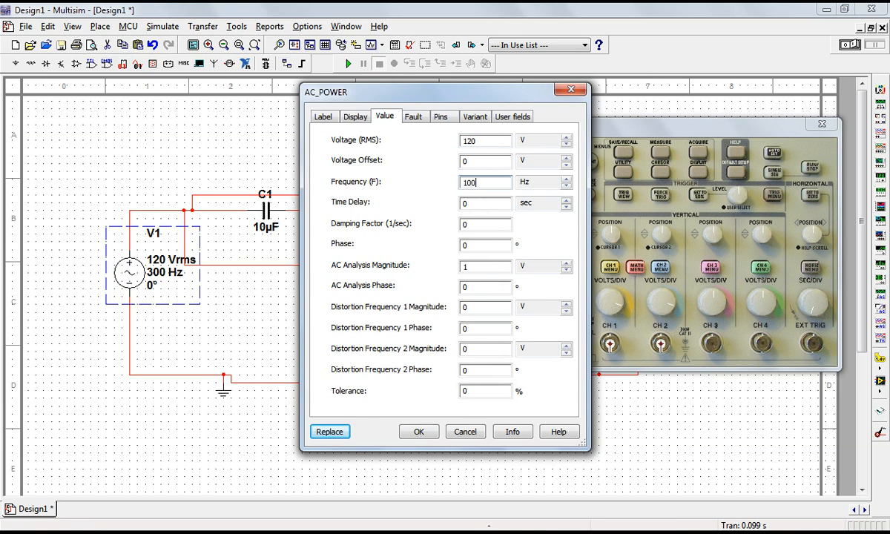
text(100)
key(Return)
click(348, 63)
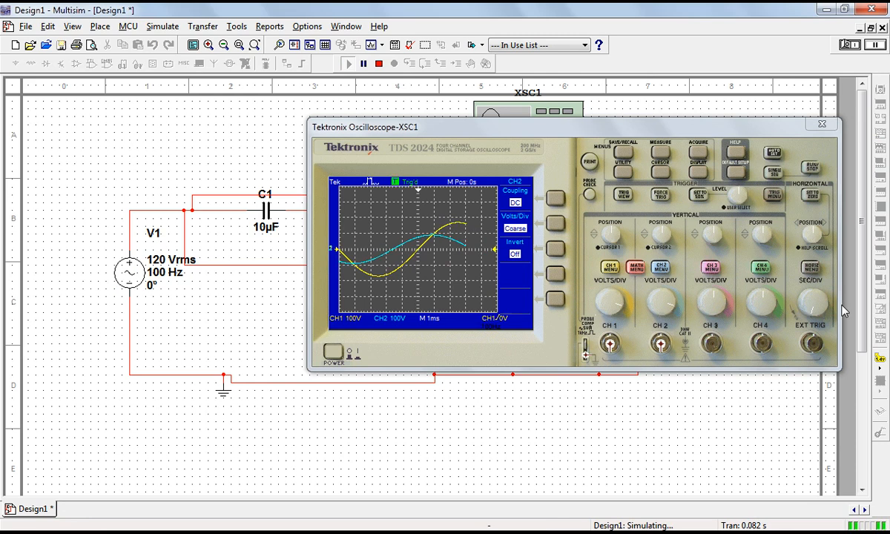
- Set the oscilloscope's time base to 5 ms per division, then stop the simulation and move the oscilloscope window clear of the Bode plotter
click(820, 312)
click(806, 319)
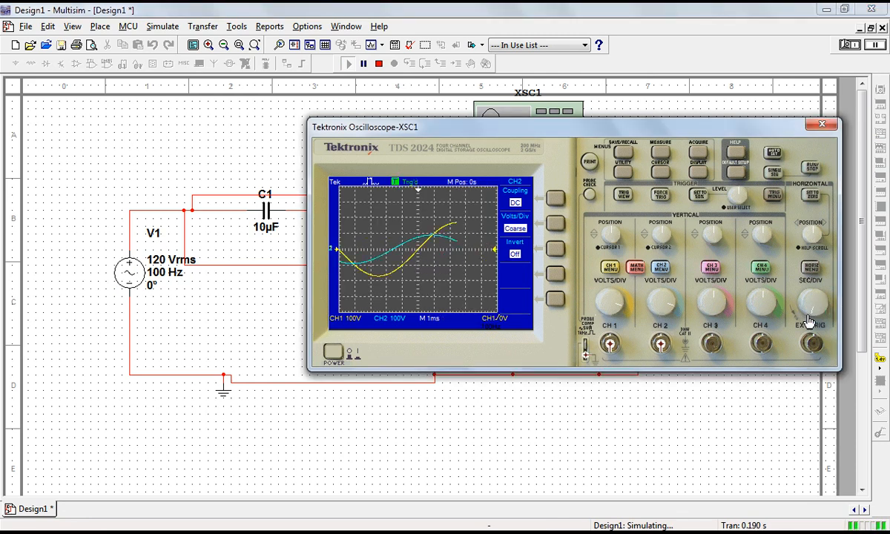
click(806, 319)
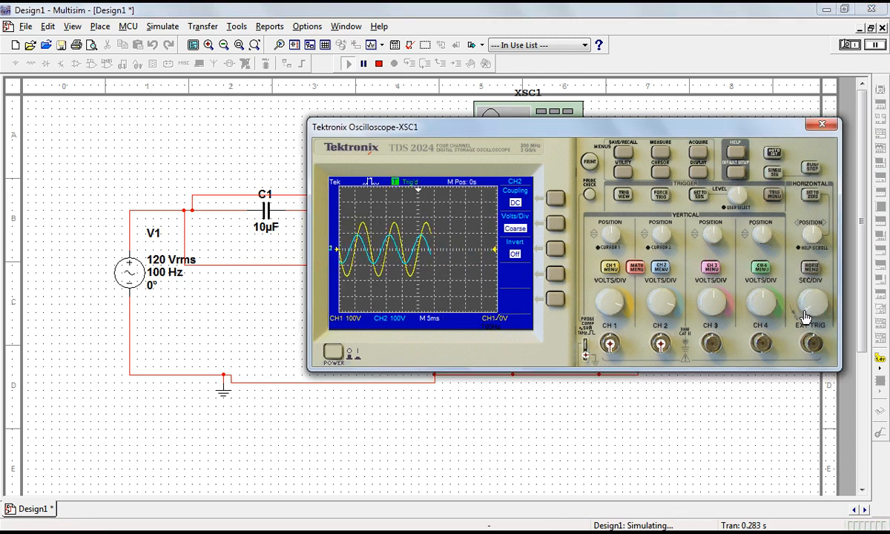
click(377, 66)
click(377, 66)
drag(477, 143, 208, 173)
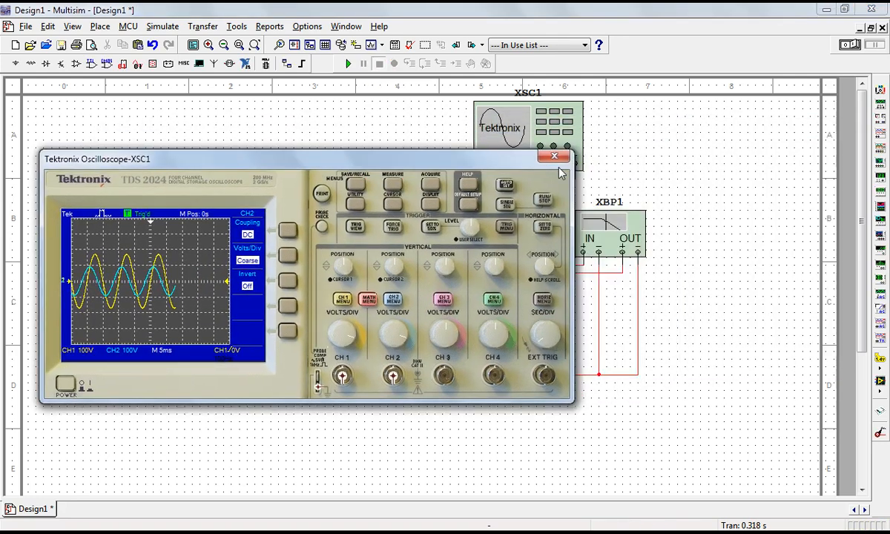
right_click(716, 533)
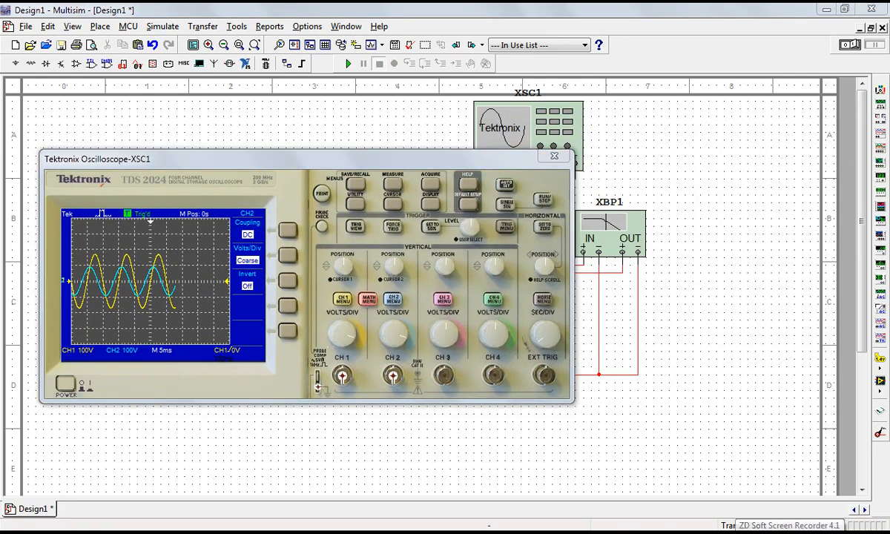
click(732, 510)
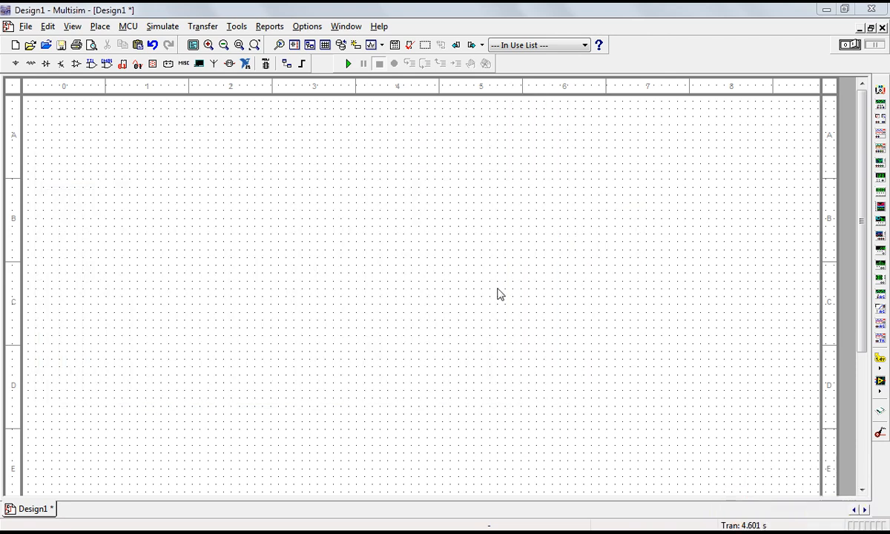
- Place a 100 µF capacitor and, below and to its right, a 1 kΩ resistor on the blank schematic
click(30, 63)
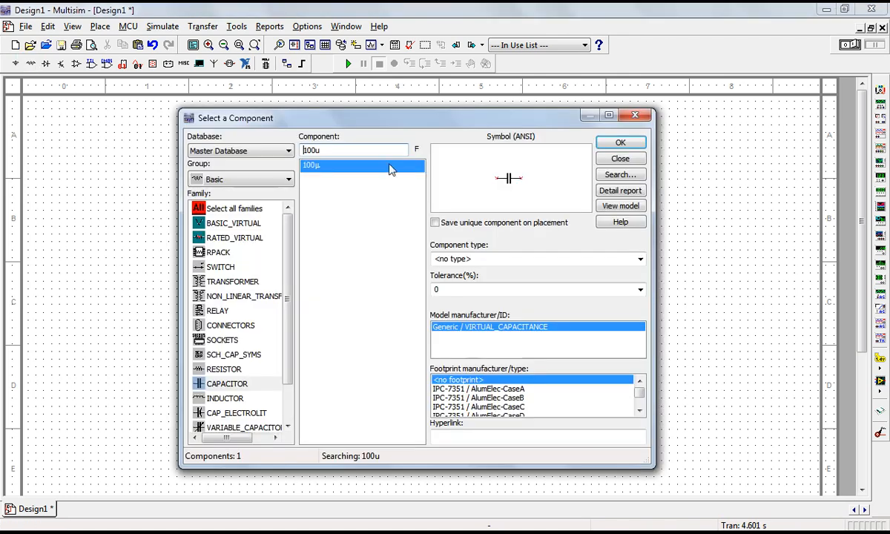
click(620, 142)
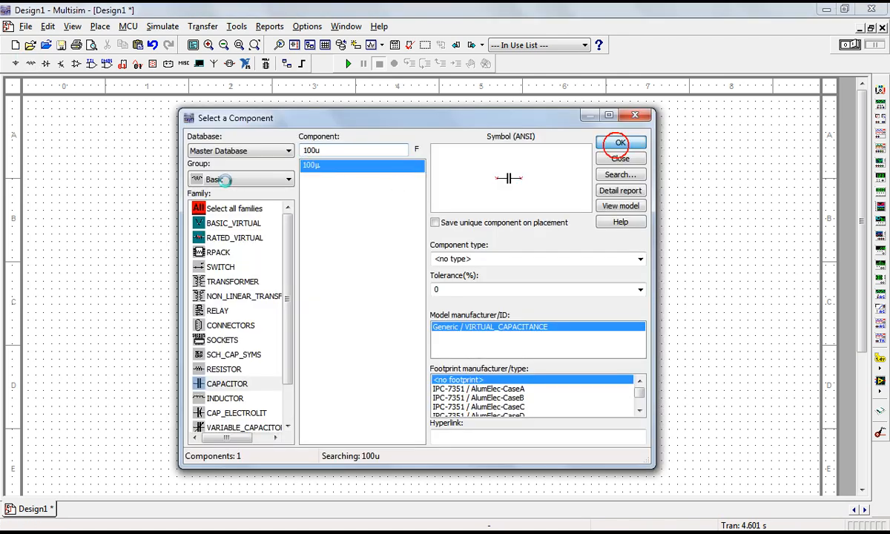
click(231, 209)
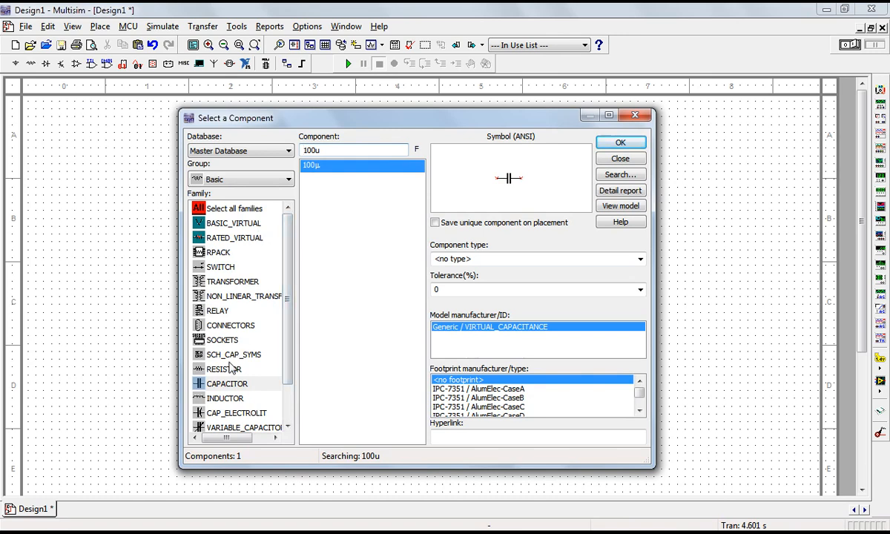
click(226, 369)
click(607, 140)
click(335, 287)
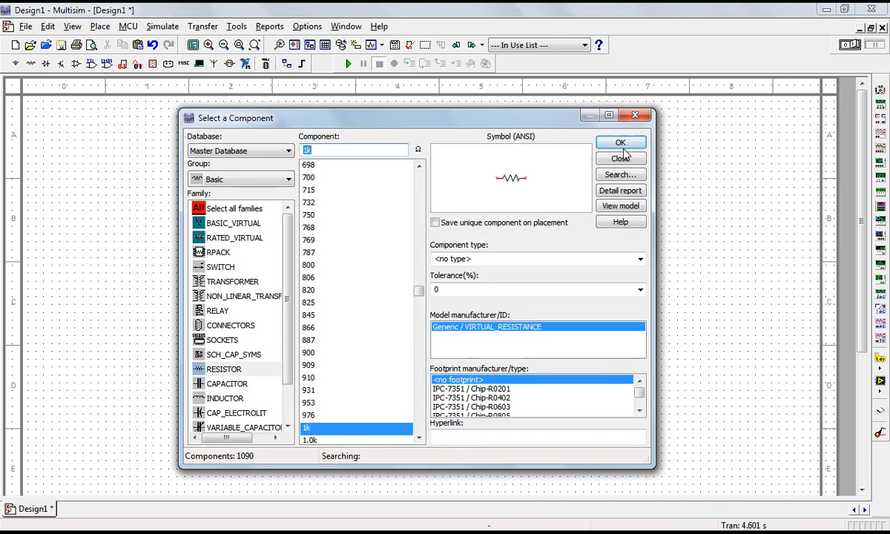
- Place a second 1 kΩ resistor and a second 100 µF capacitor to the right of the first pair
click(623, 143)
click(458, 205)
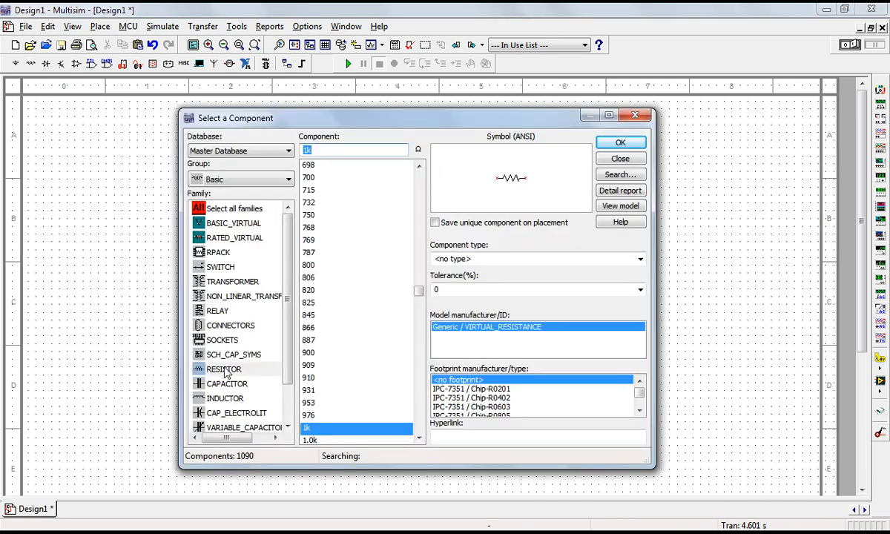
text(100u)
click(223, 383)
click(604, 139)
click(520, 272)
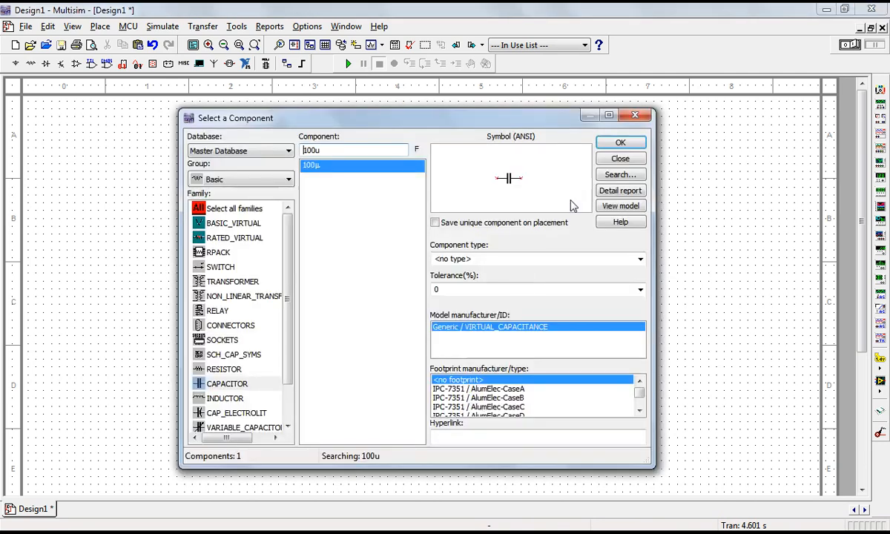
- Place an AC_POWER source to the left of capacitor C1 and a GROUND below the circuit
click(244, 179)
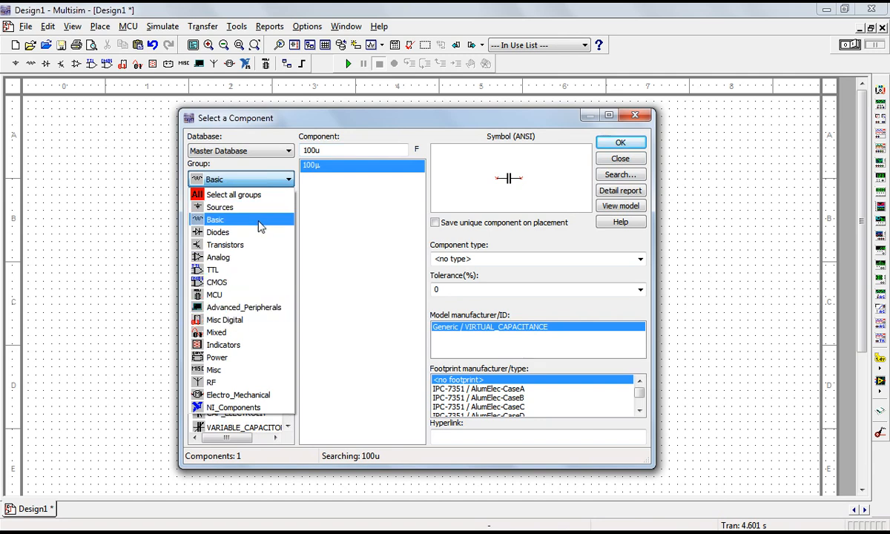
click(267, 209)
click(337, 165)
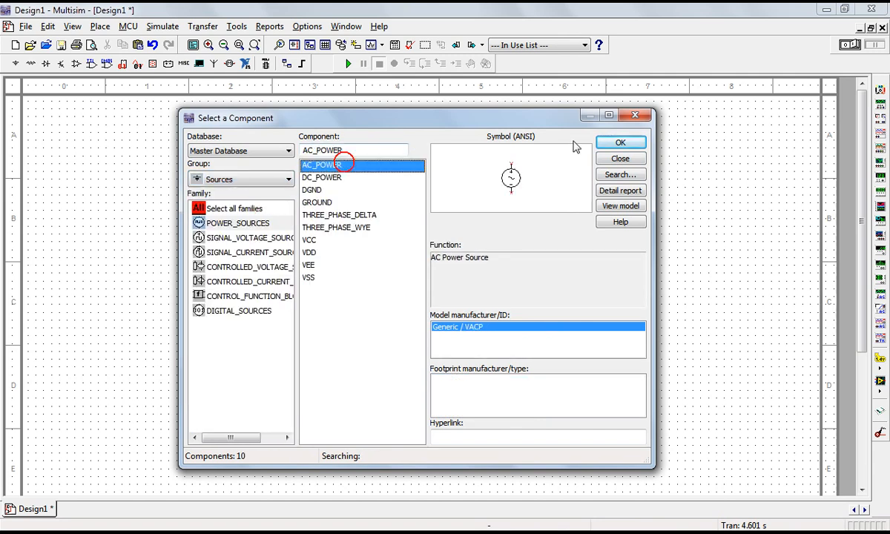
click(609, 143)
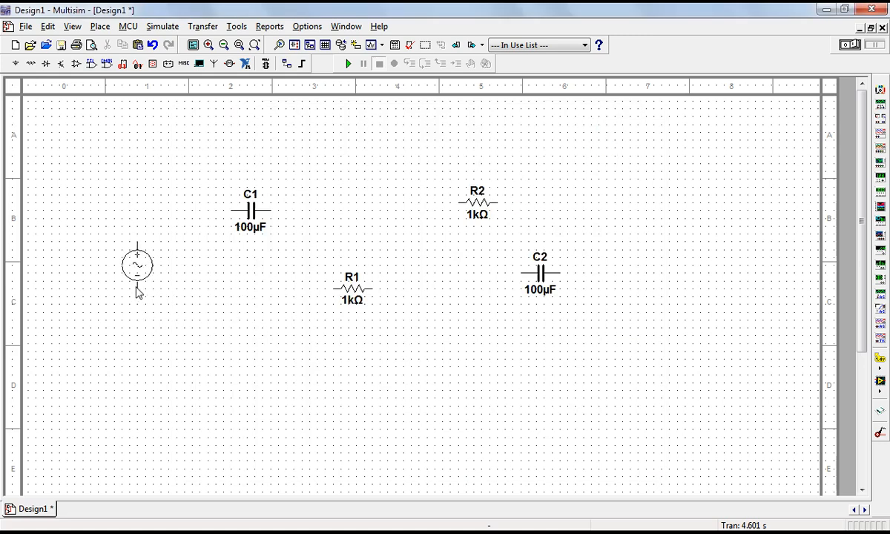
click(137, 293)
click(315, 203)
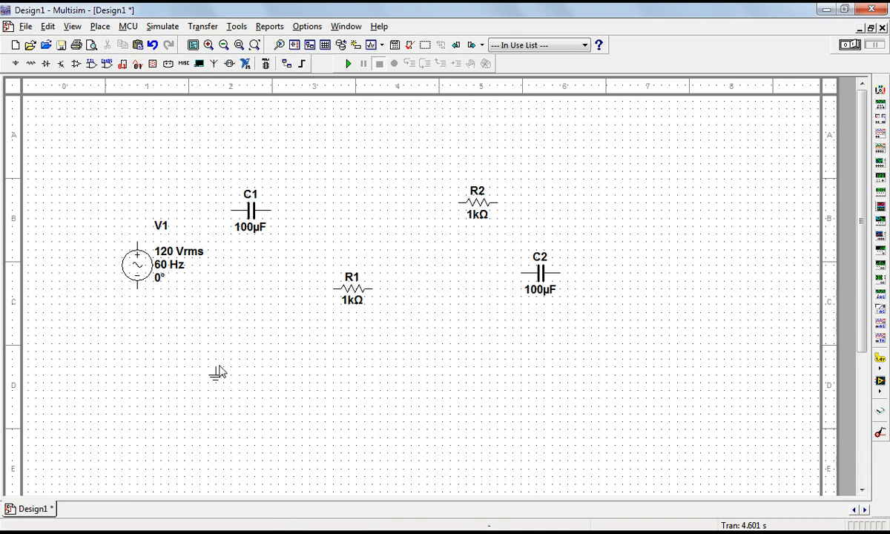
click(219, 372)
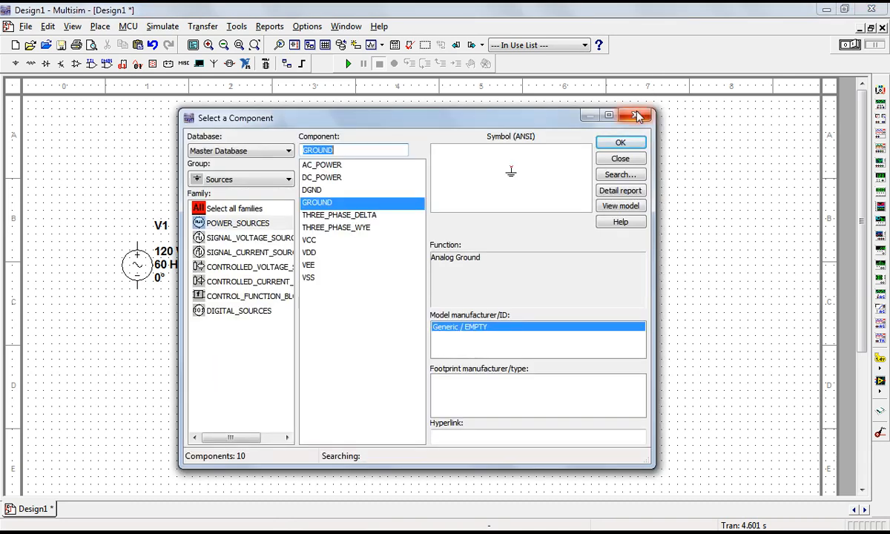
click(635, 115)
- Wire V1's positive terminal through C1 to resistor R1, and rotate R1 to vertical
click(137, 242)
click(232, 211)
click(271, 211)
click(333, 287)
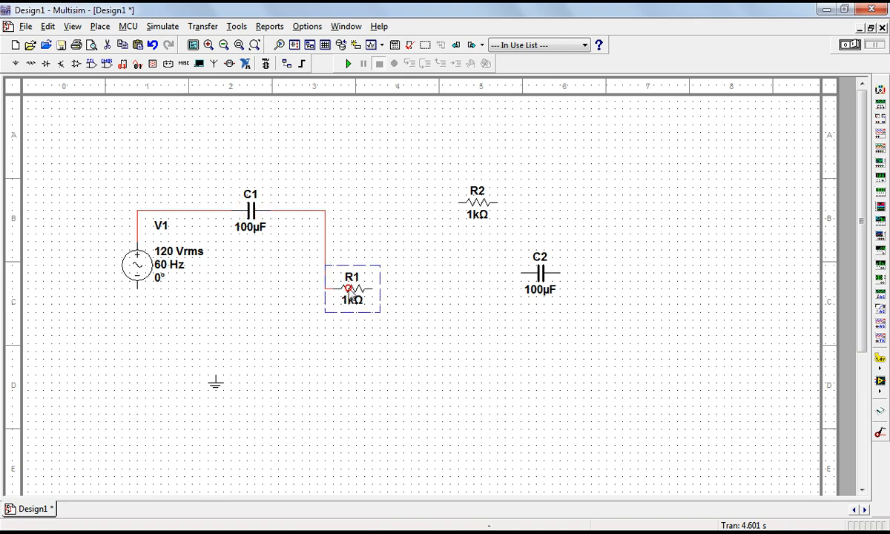
key(ctrl+r)
- Wire R1's lower end and V1's negative terminal to ground
click(348, 315)
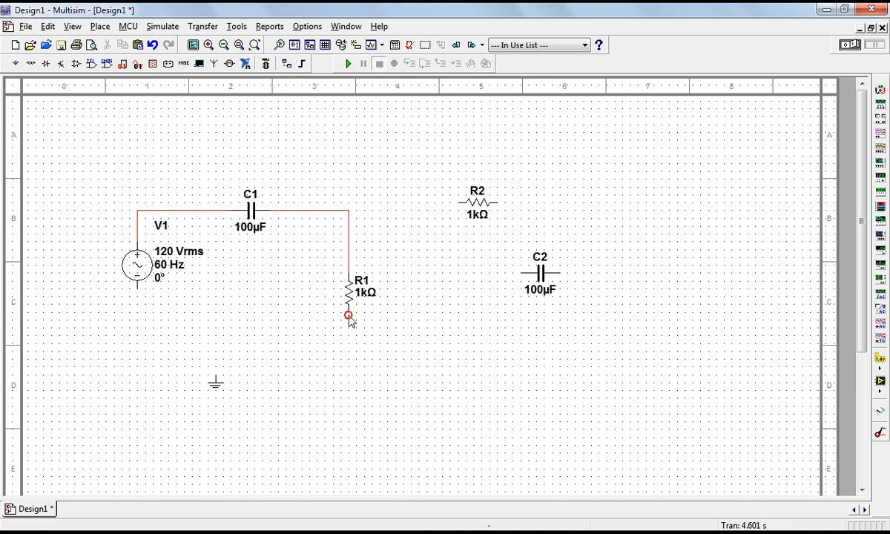
click(215, 373)
click(137, 292)
click(215, 366)
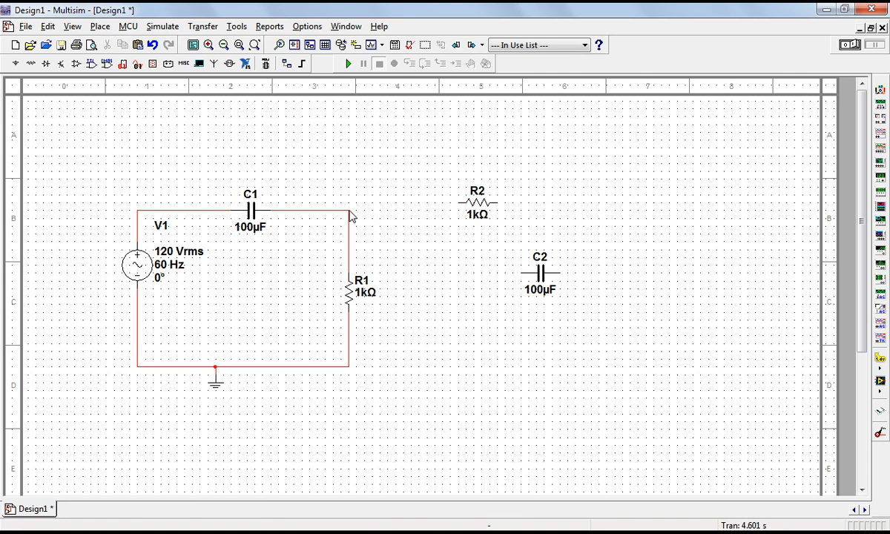
- Wire resistor R2 to the junction of C1 and R1, and move R2 in line with that wire
click(457, 202)
click(349, 210)
drag(479, 213, 440, 221)
- Rotate capacitor C2 to vertical and wire it between R2's free end and the ground line
click(540, 268)
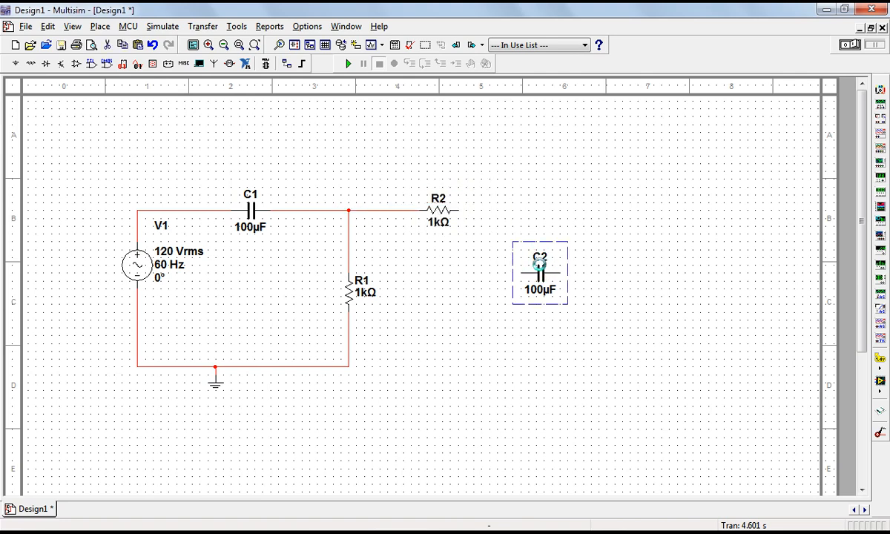
key(ctrl+r)
drag(537, 282, 522, 289)
click(521, 261)
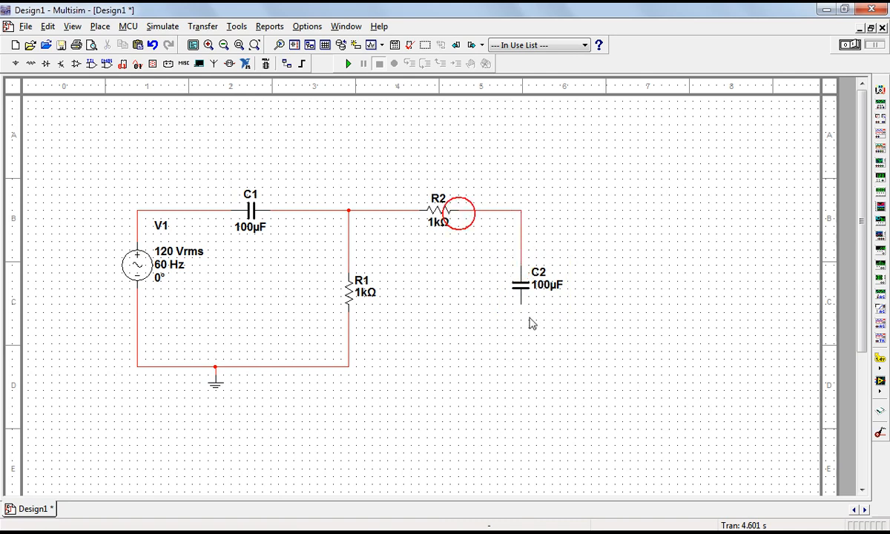
click(520, 302)
click(349, 365)
- Place a Tektronix oscilloscope at the upper right of the circuit and a Bode plotter below it
click(880, 323)
click(607, 191)
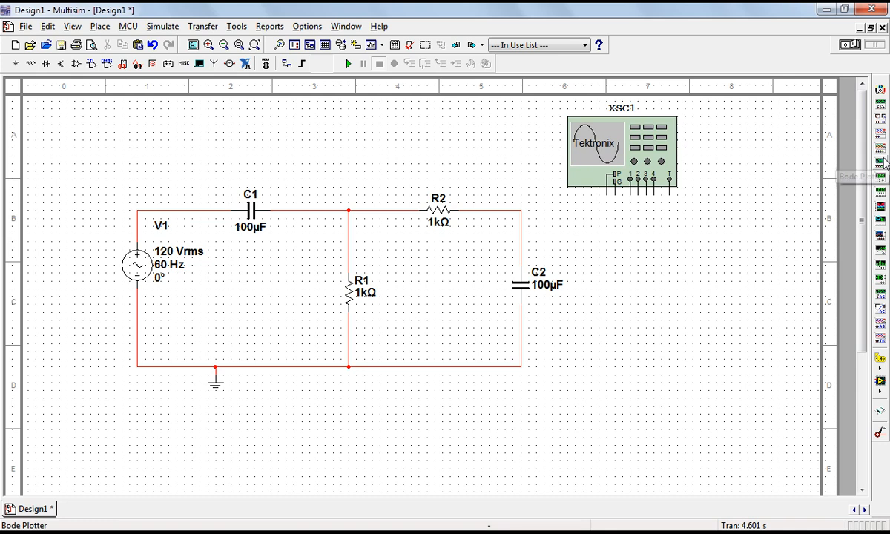
click(881, 159)
click(634, 313)
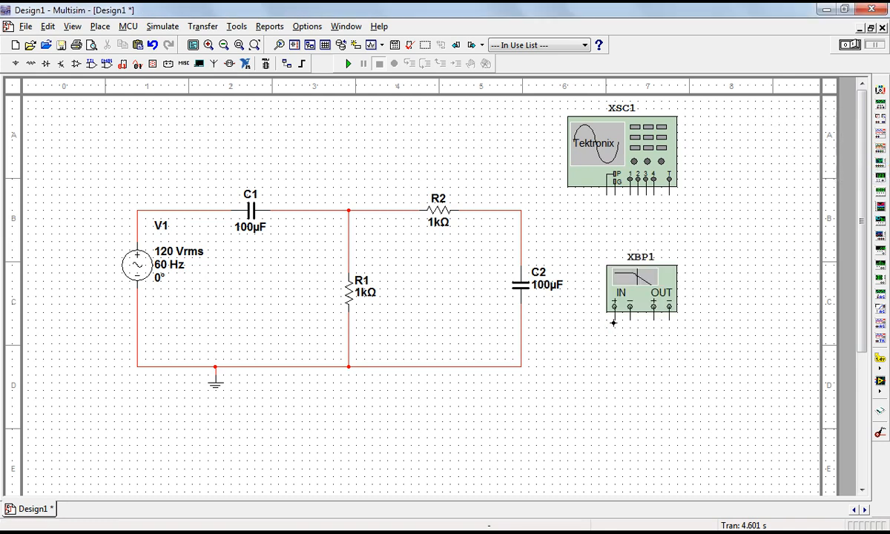
- Wire the Bode plotter's IN+ to the node between V1 and C1, and its IN− to the ground line
click(615, 321)
click(216, 211)
click(629, 315)
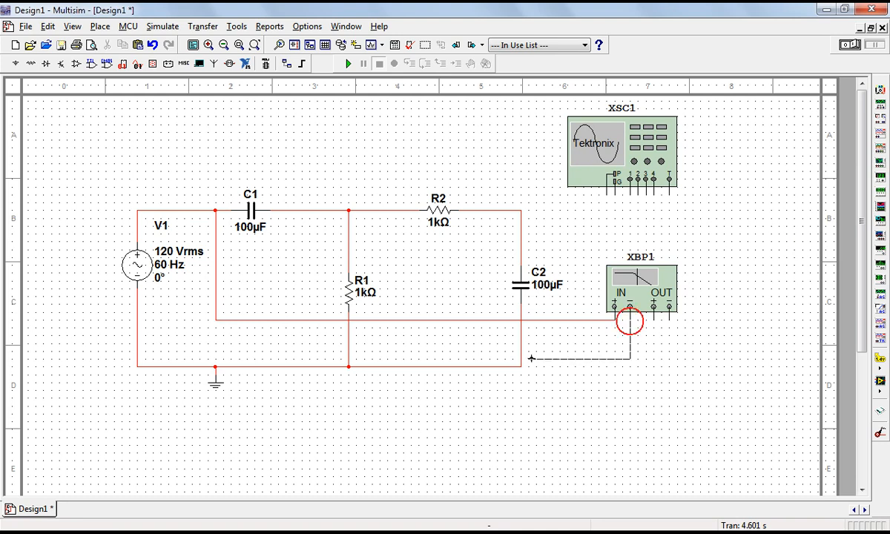
click(513, 366)
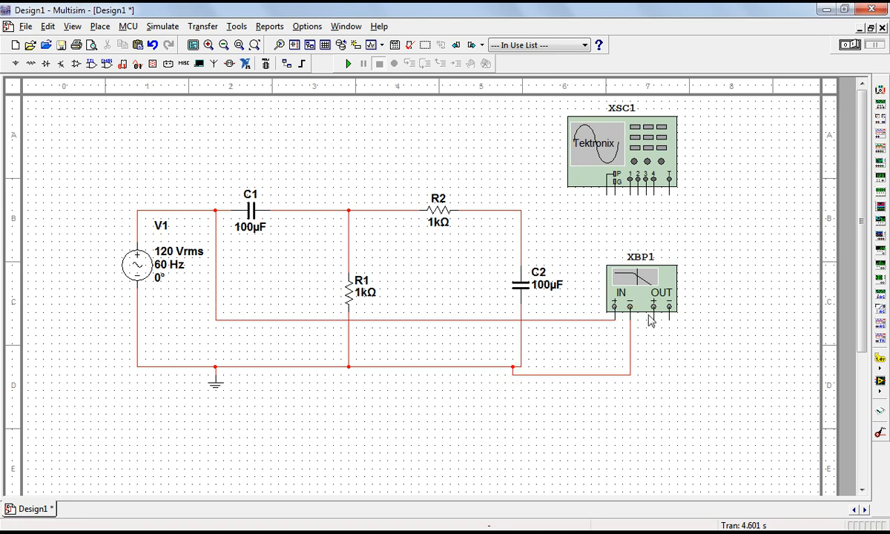
- Wire the Bode plotter's OUT+ to the R2–C2 node and OUT− to ground, and move the plotter farther right
click(520, 218)
click(654, 305)
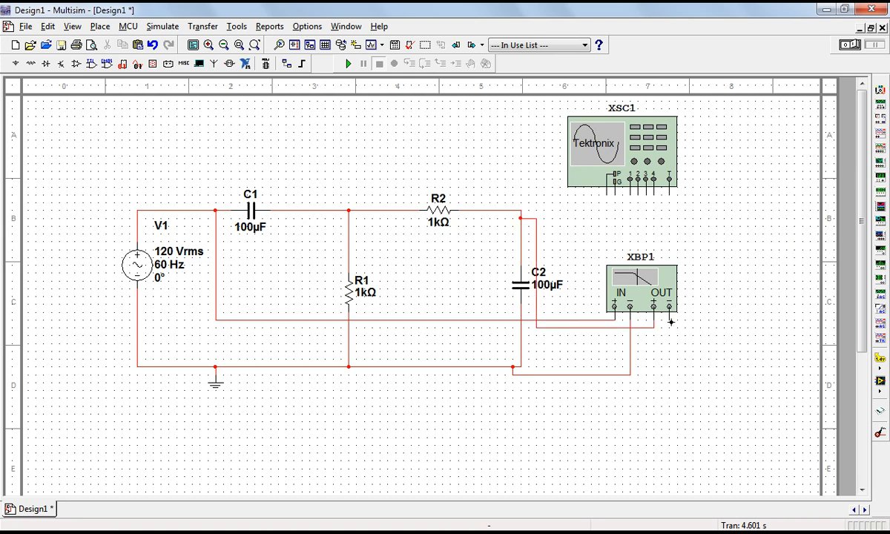
click(628, 374)
drag(643, 280, 729, 273)
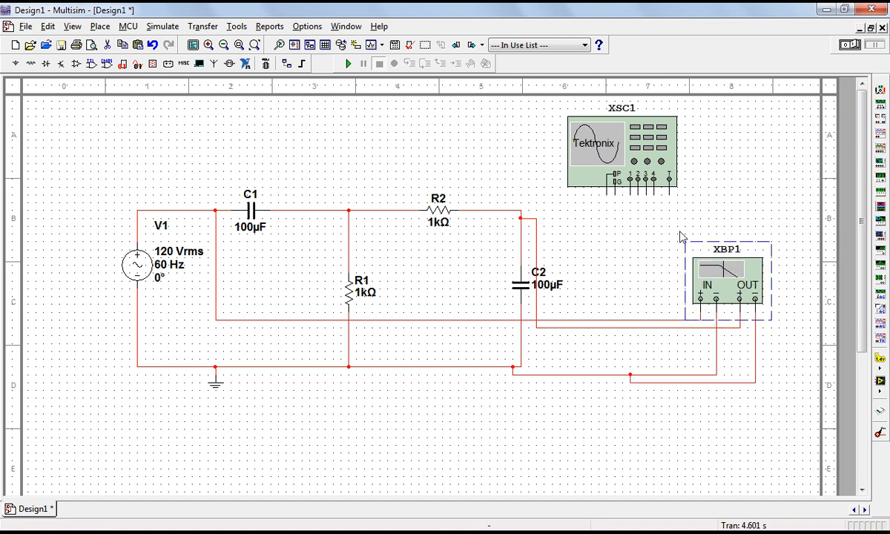
- Wire the oscilloscope's G to the ground line, channel 1 to the V1–C1 node and channel 2 to the R2–C2 output node
click(616, 195)
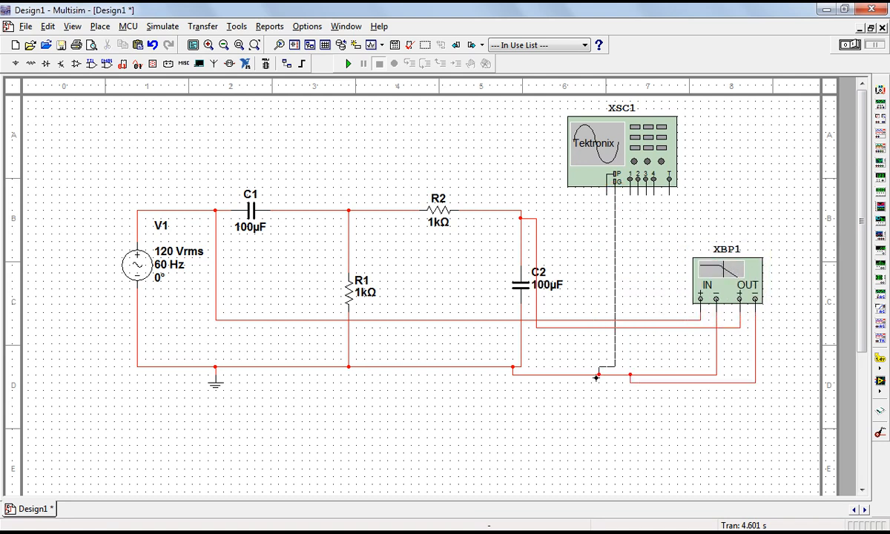
click(630, 186)
click(221, 210)
click(639, 195)
click(534, 234)
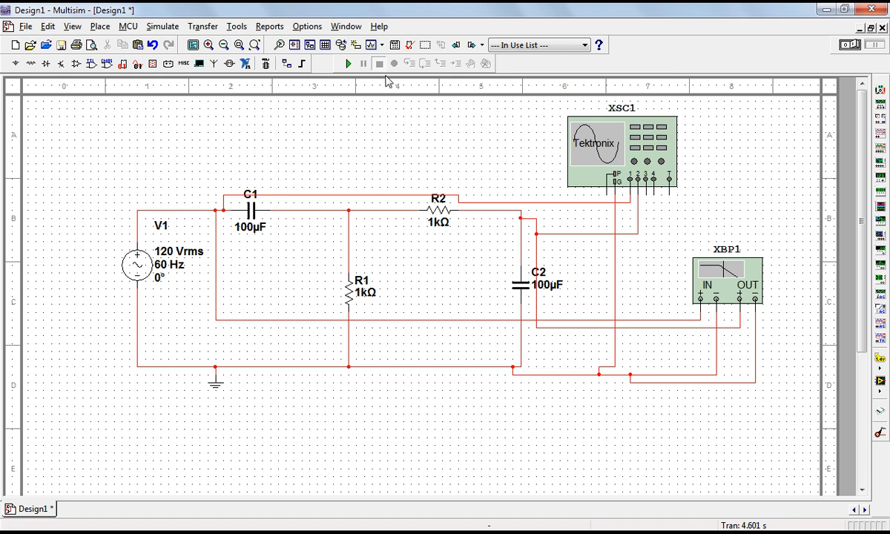
- Set capacitor C2 to 1 µF and resistor R2 to 100 Ω
double_click(522, 289)
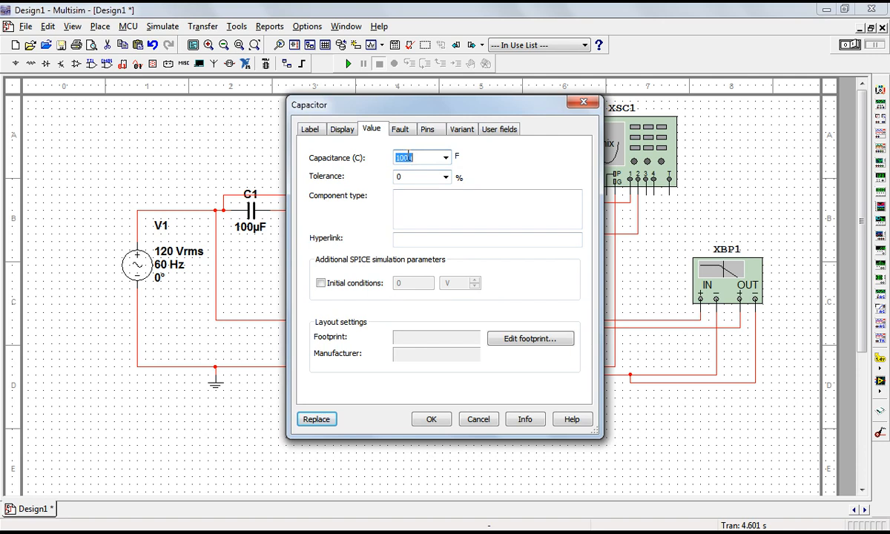
text(1u)
key(Return)
double_click(439, 212)
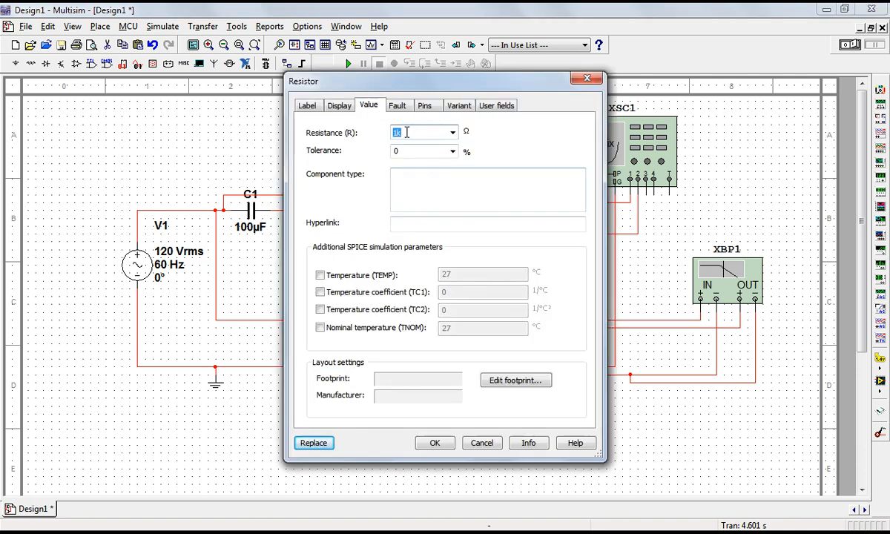
text(100)
key(Return)
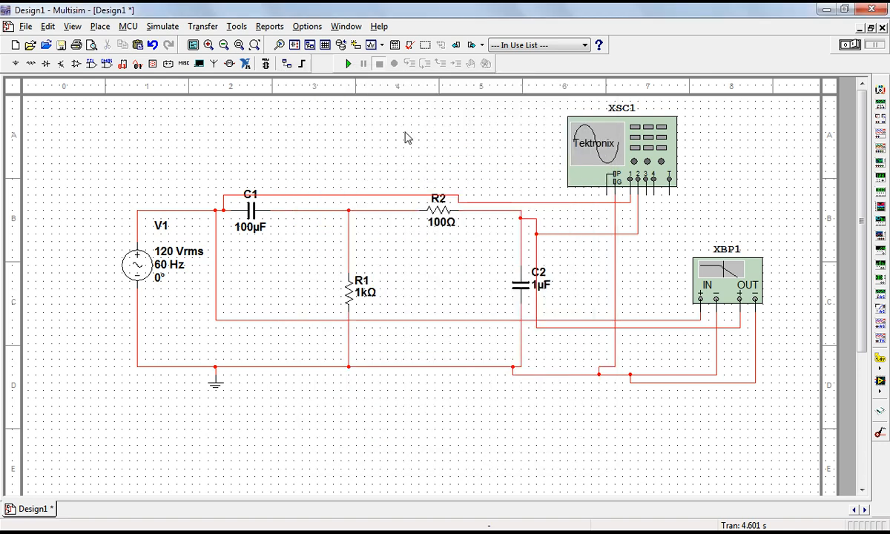
- Check the capacitance of C1, keep it at 100 µF, and set resistor R2 to 10 Ω
double_click(249, 210)
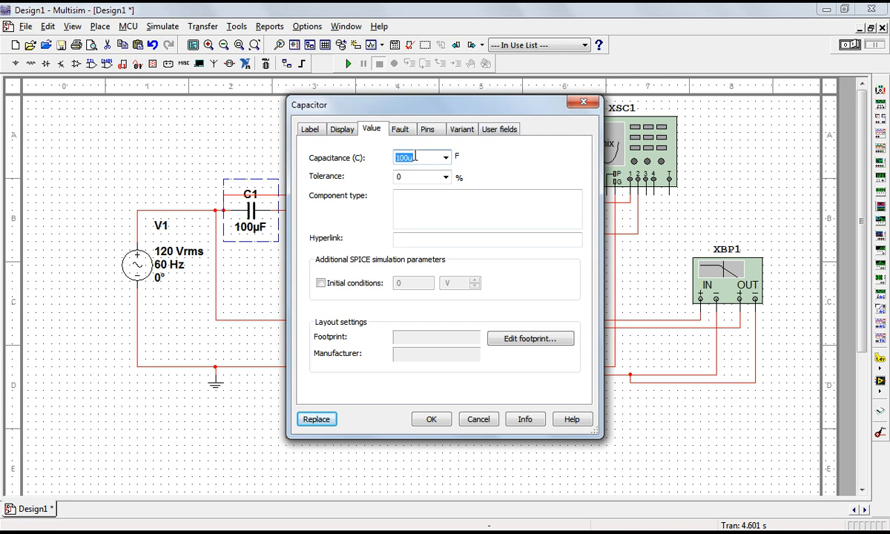
click(434, 418)
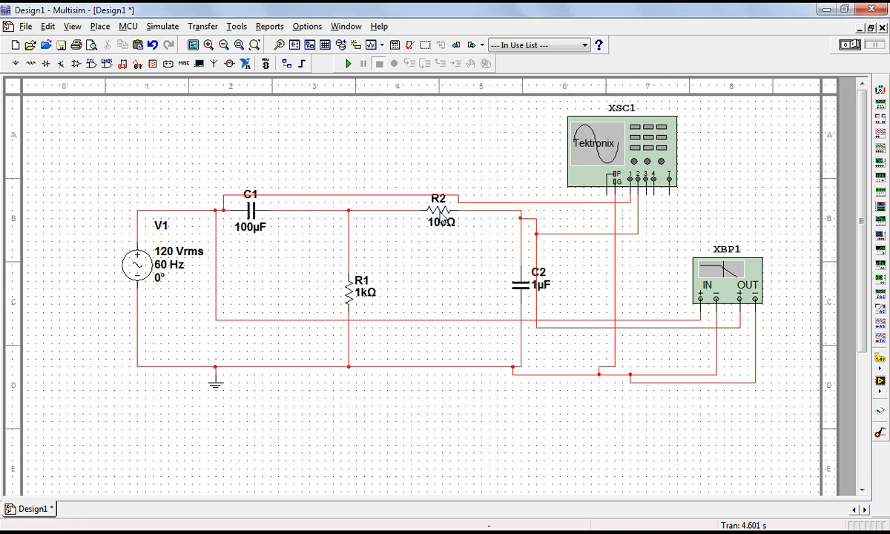
double_click(442, 215)
text(100)
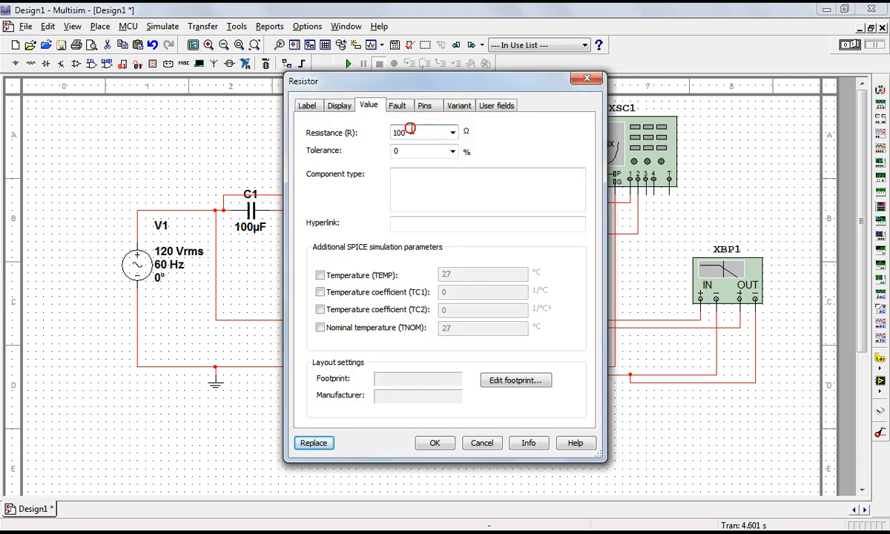
key(Return)
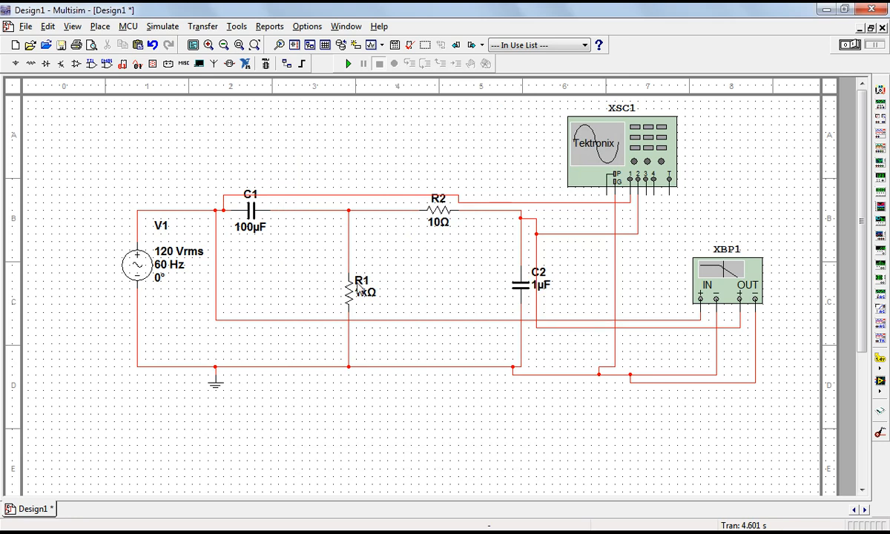
- Run the simulation, open the Bode plotter and enlarge its window
click(346, 64)
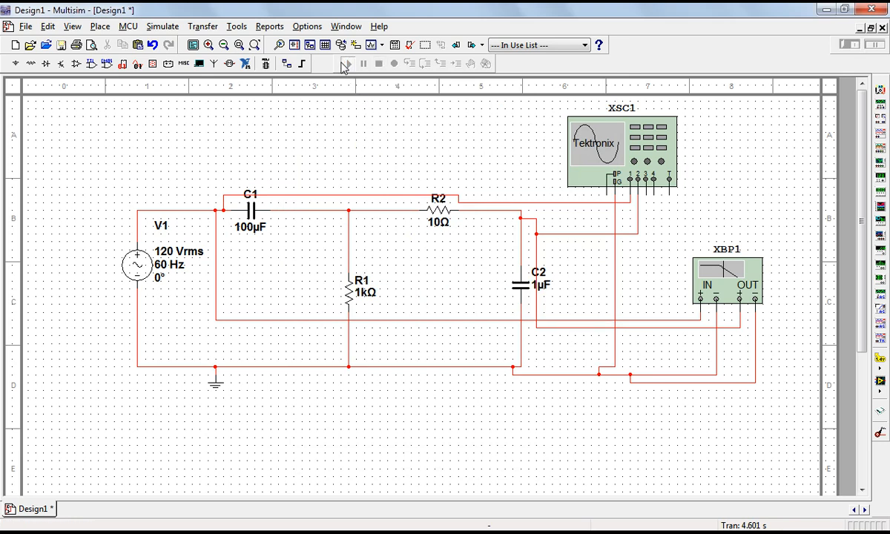
double_click(734, 274)
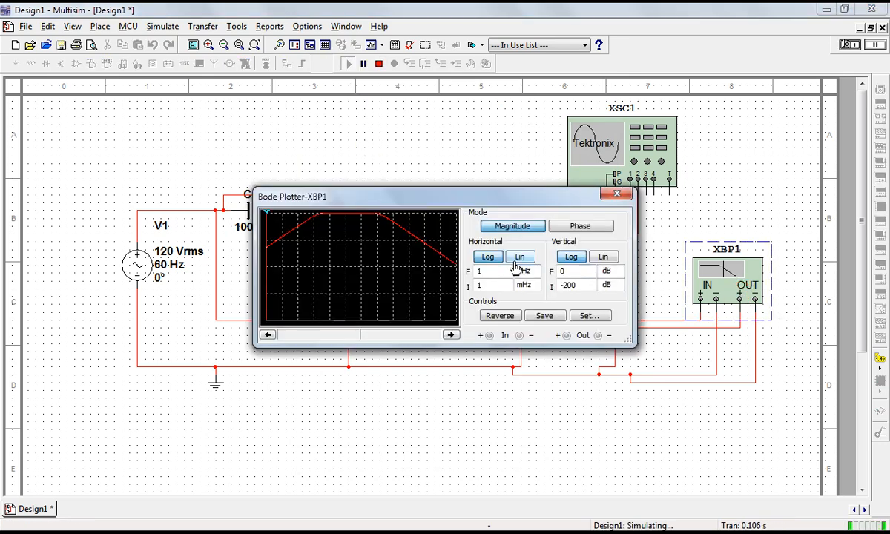
drag(488, 202, 419, 189)
drag(561, 331, 642, 454)
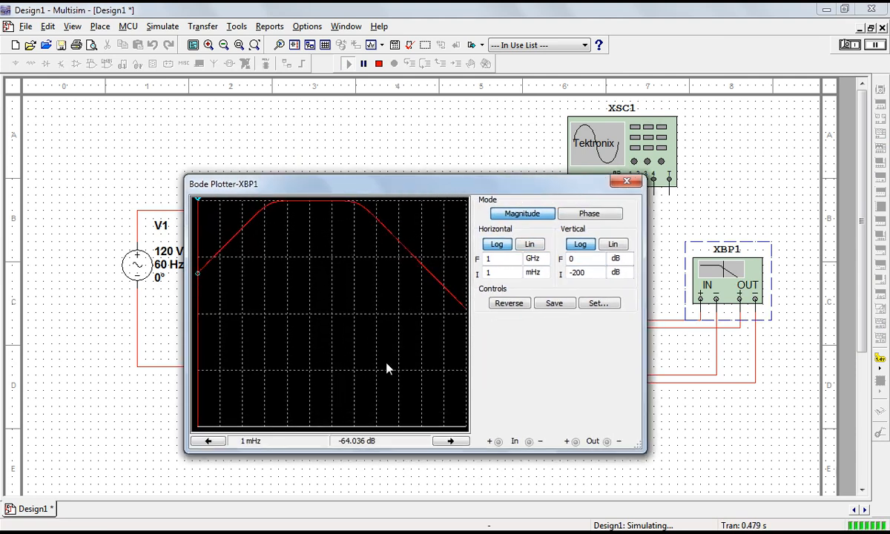
- Place the Bode cursor at the lower passband edge near 5 Hz and the upper edge near 4.5 kHz, and close the plotter
drag(199, 278, 282, 272)
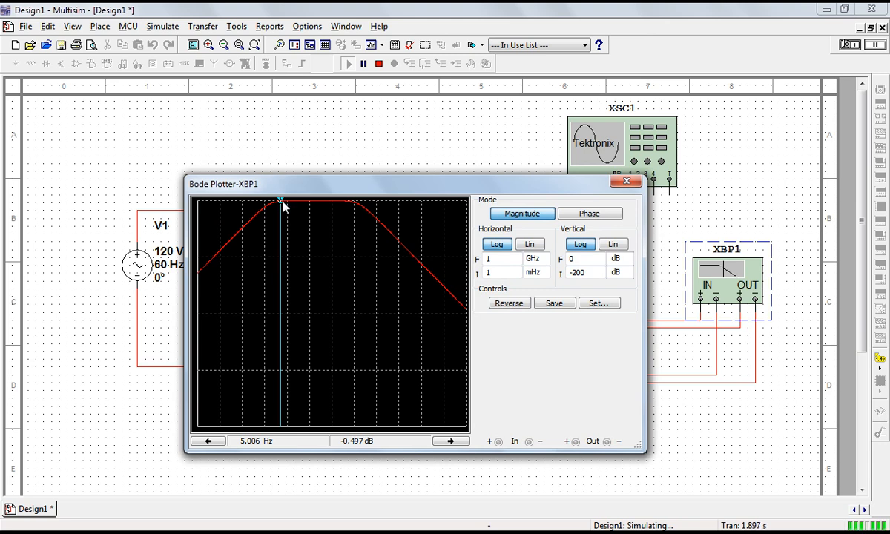
drag(308, 190, 417, 216)
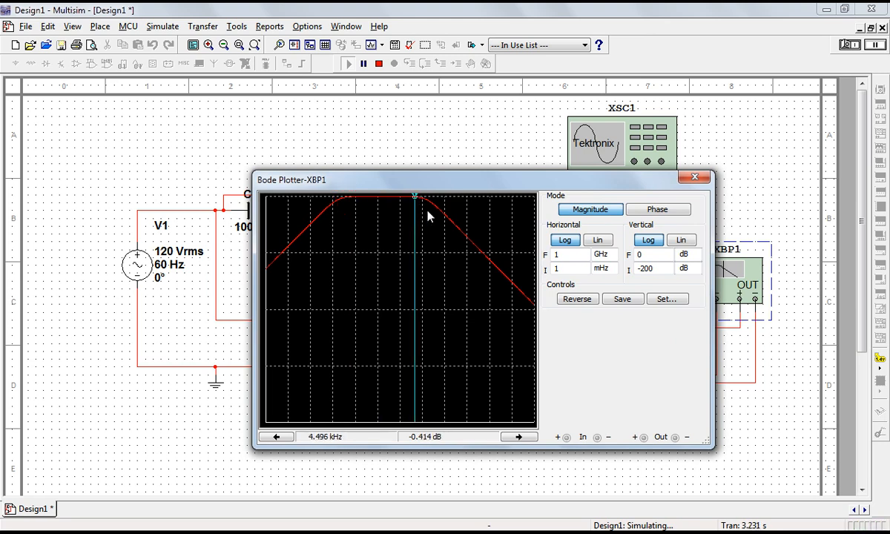
click(694, 177)
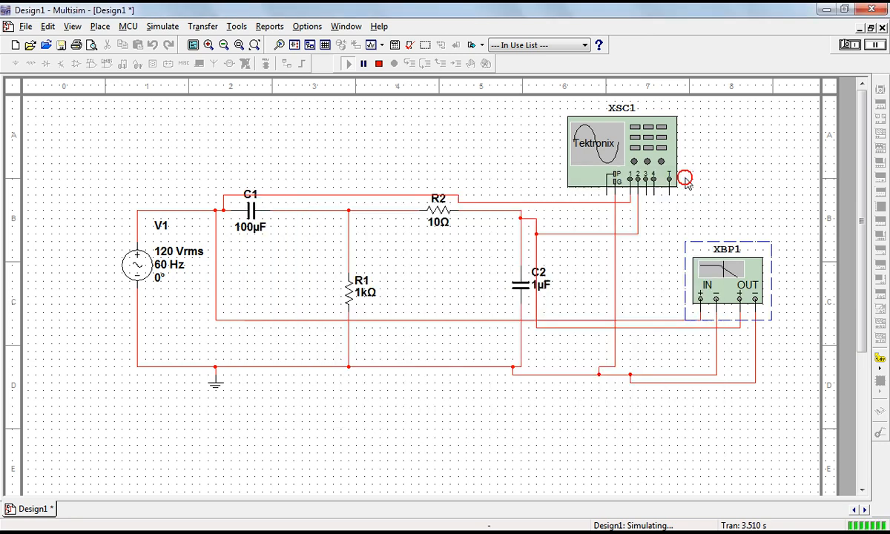
click(374, 148)
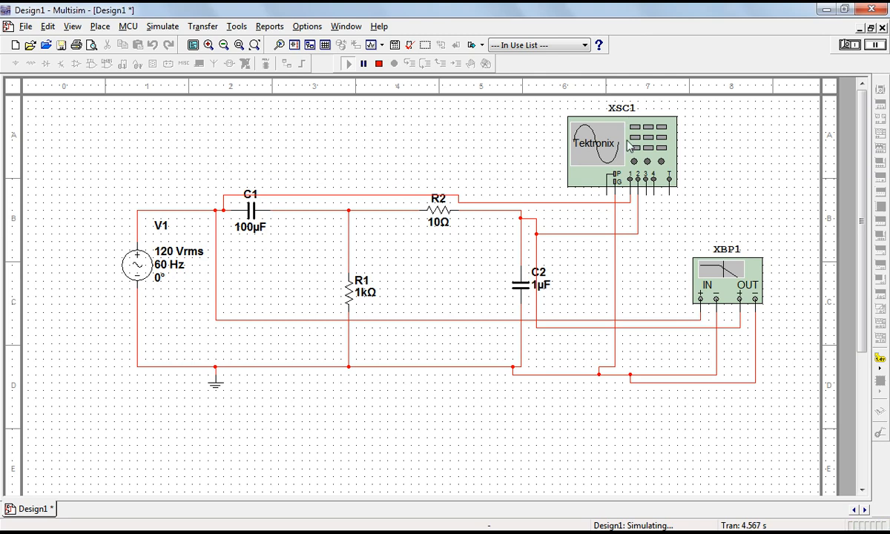
- Stop the simulation and set the frequency of source V1 to 5 Hz
click(378, 63)
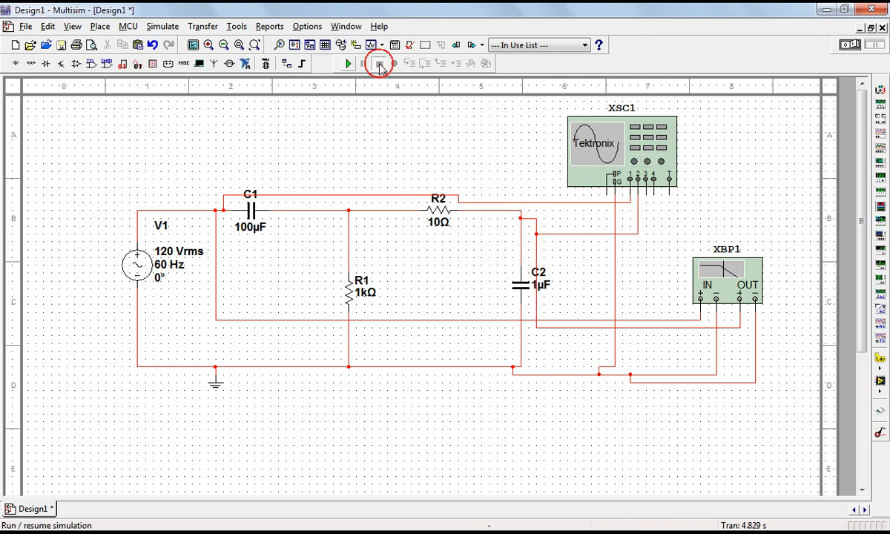
double_click(125, 253)
double_click(495, 182)
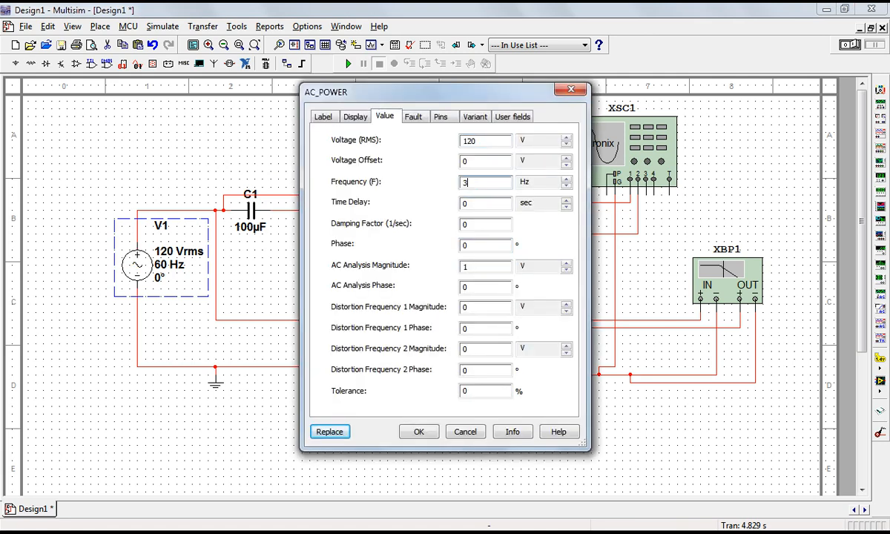
key(Return)
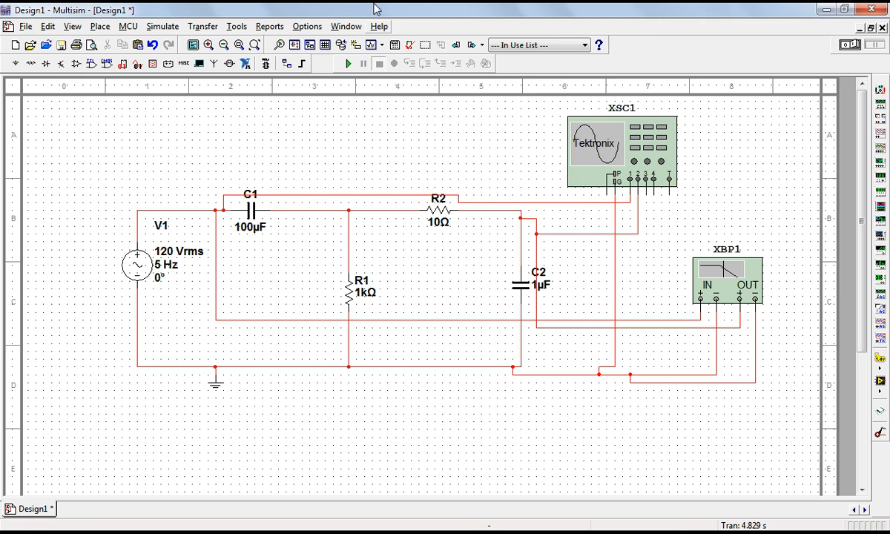
- Run the simulation, open the Tektronix oscilloscope and power it on
click(350, 65)
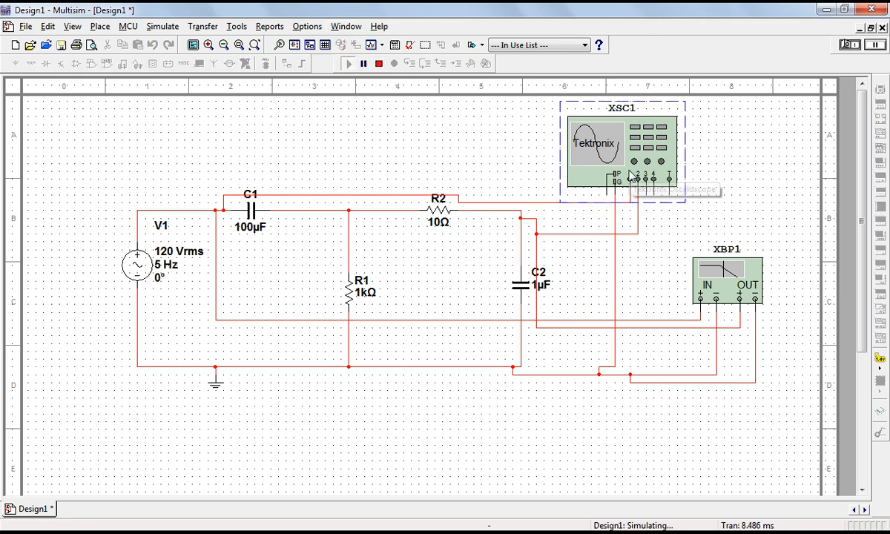
double_click(629, 172)
click(204, 375)
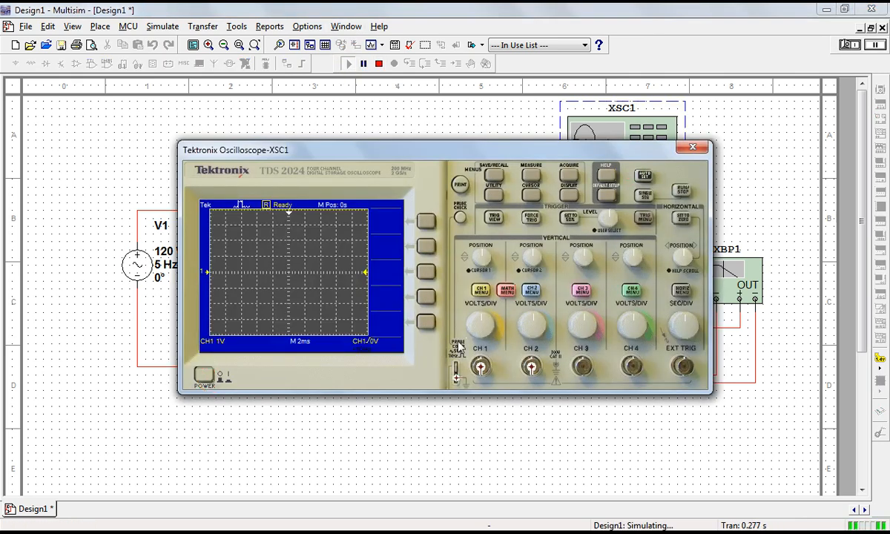
- Set the oscilloscope's channel 1 scale to 100 V per division and the time base to 200 ms per division
click(479, 317)
mouse_move(491, 318)
mouse_down()
mouse_move(491, 337)
mouse_move(492, 325)
mouse_up()
mouse_move(685, 325)
mouse_down()
mouse_move(693, 325)
mouse_move(676, 321)
mouse_move(699, 334)
mouse_up()
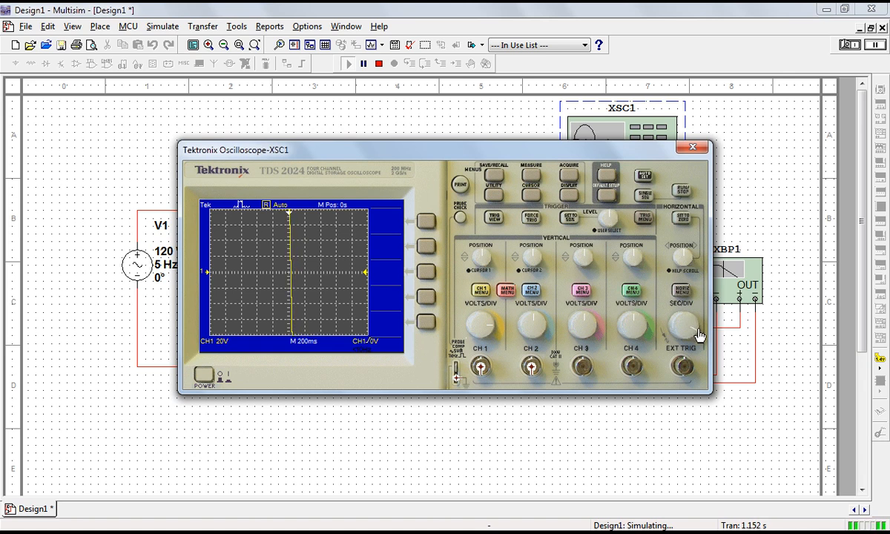
mouse_move(488, 328)
mouse_down()
mouse_move(475, 326)
mouse_move(506, 346)
mouse_up()
- Enable oscilloscope channel 2 at 100 V per division and move the instrument window to uncover source V1
click(531, 290)
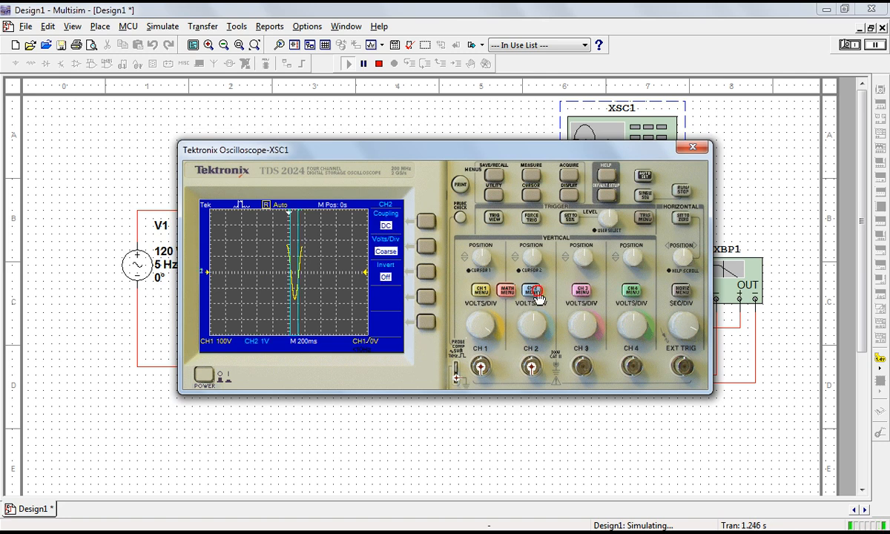
drag(539, 315, 551, 343)
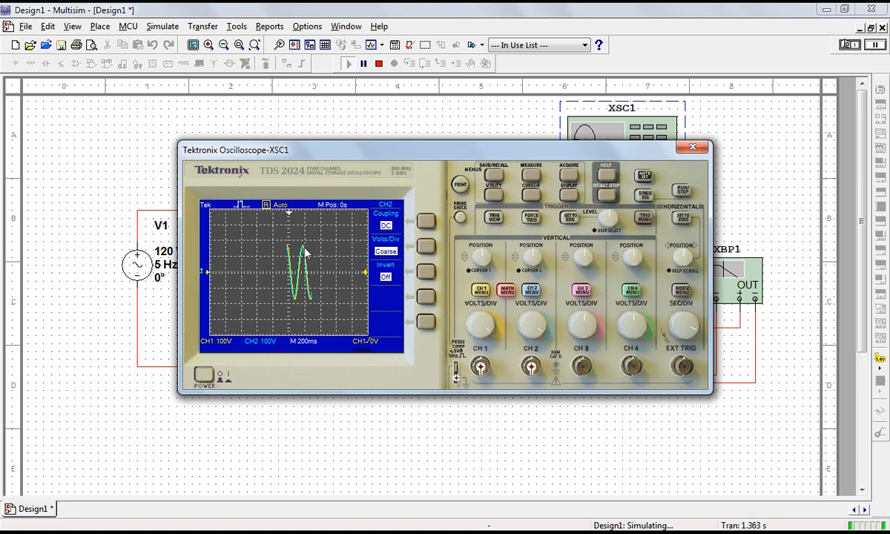
drag(351, 150, 411, 147)
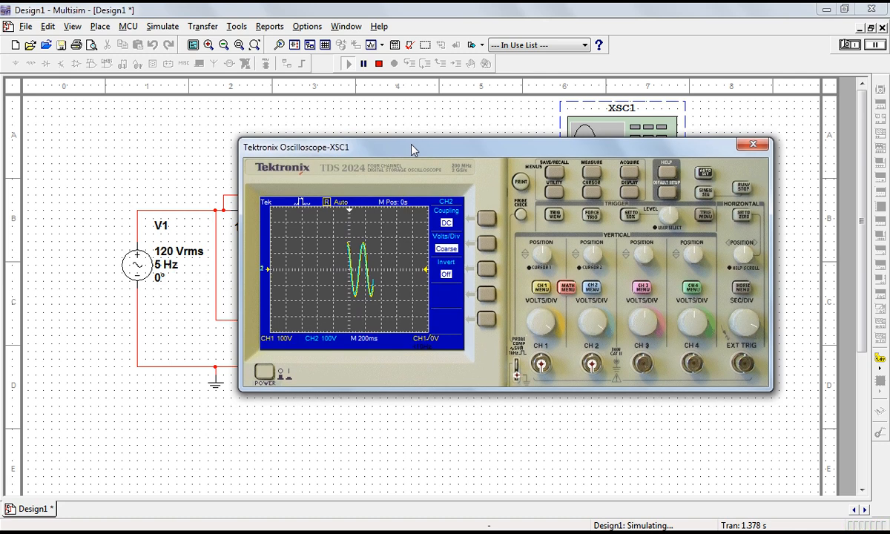
- Stop the simulation, set the frequency of V1 to 2 Hz and run the simulation again
click(377, 64)
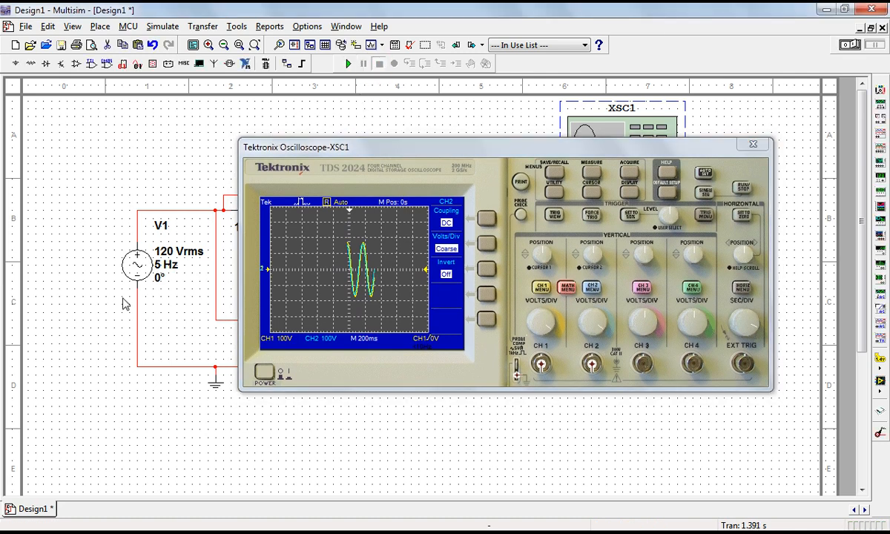
double_click(132, 260)
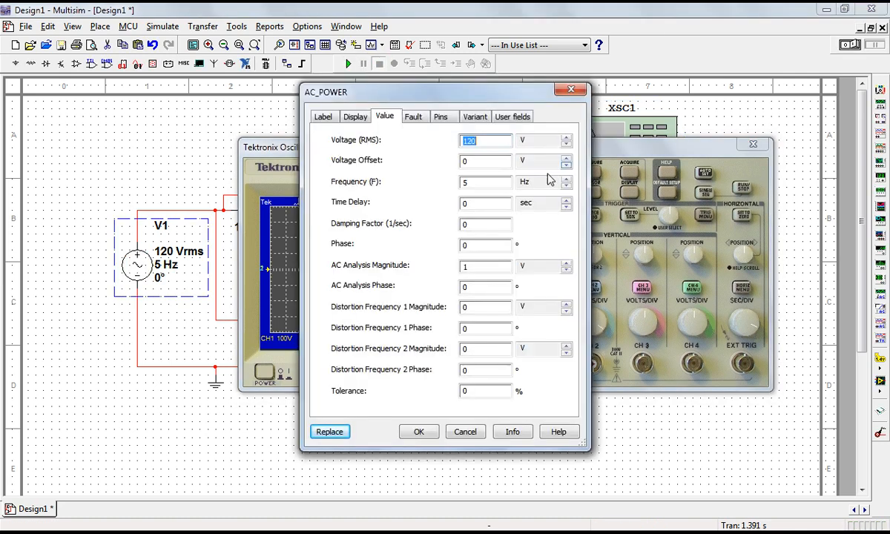
double_click(493, 182)
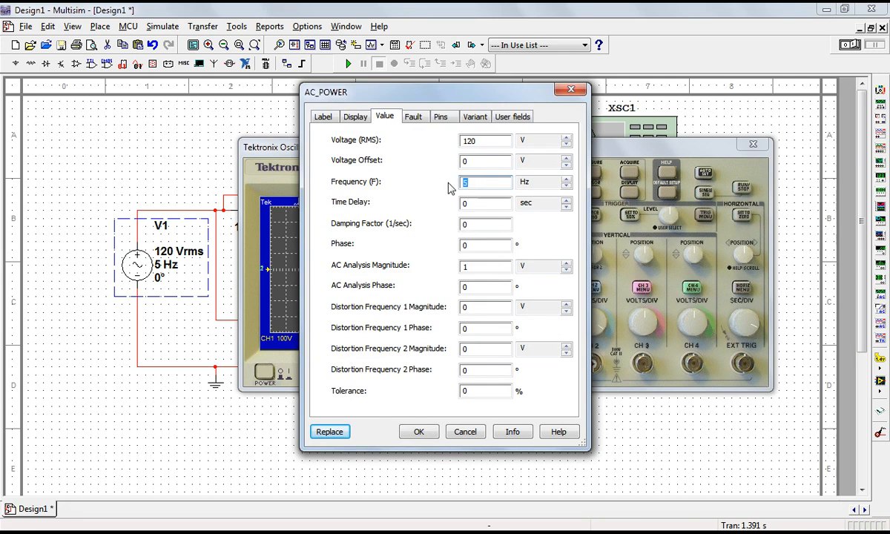
text(2)
key(Return)
click(347, 64)
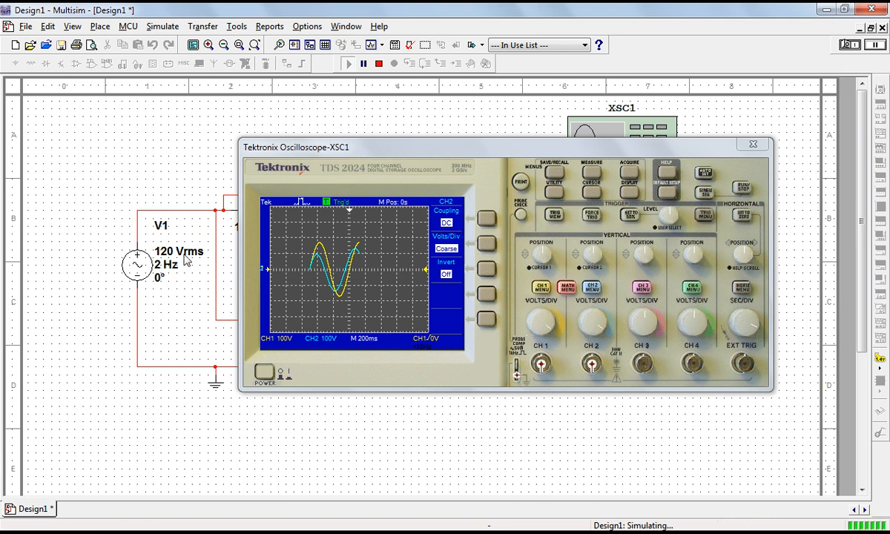
- Stop the simulation, reopen the Bode plotter and place its cursor at the lower passband edge, at about 4.3 Hz
drag(369, 148, 261, 133)
click(378, 64)
double_click(715, 273)
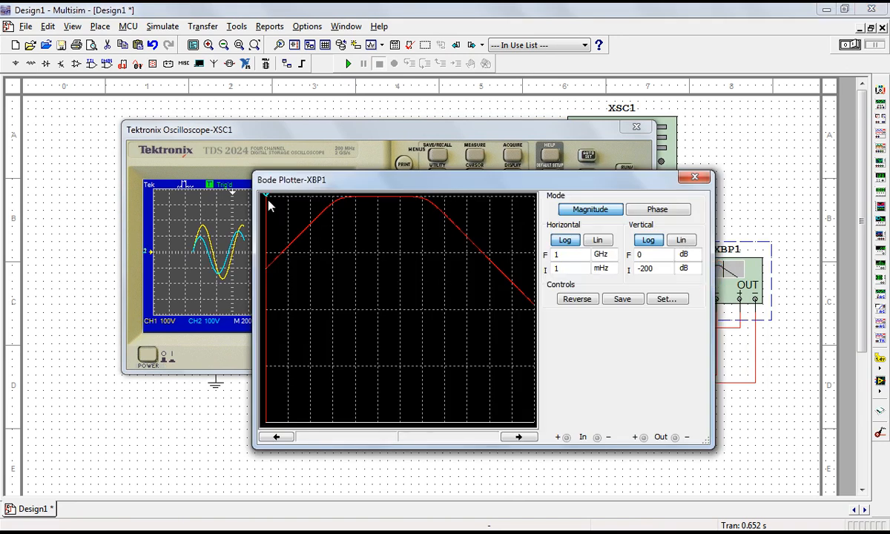
drag(267, 201, 348, 211)
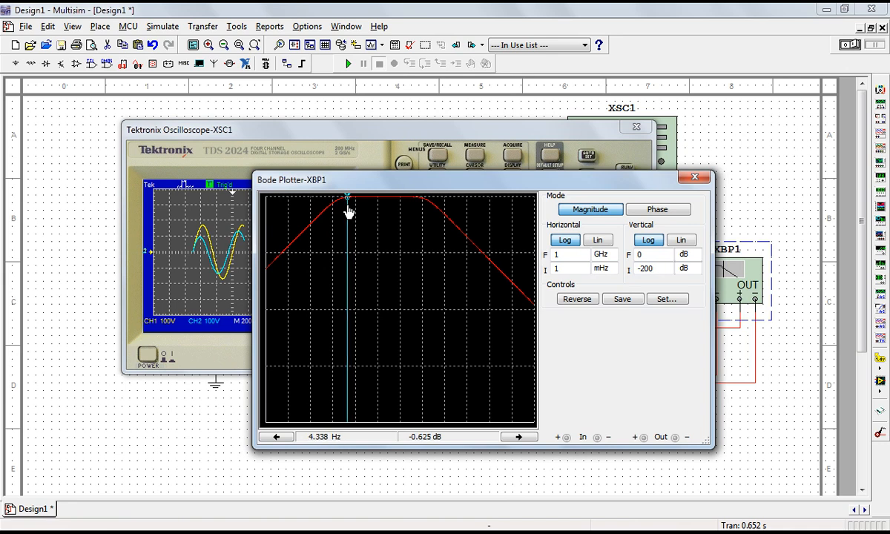
- Close both instrument windows, reopen the Bode plotter and place its cursor at the upper passband edge, at about 3.9 kHz
click(693, 178)
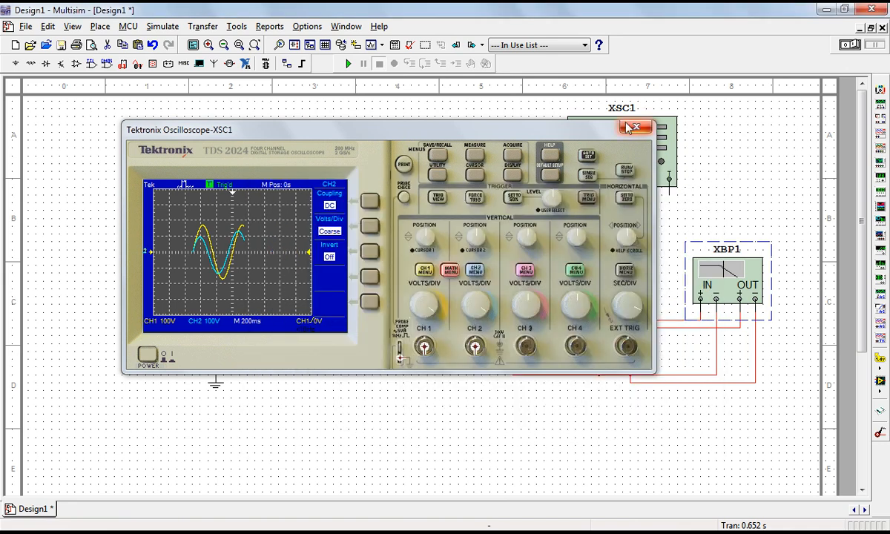
click(633, 128)
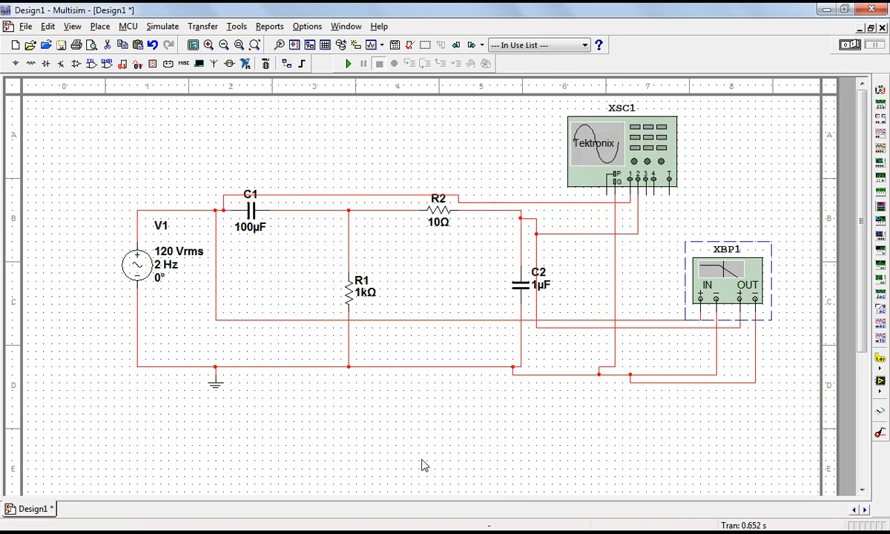
double_click(752, 295)
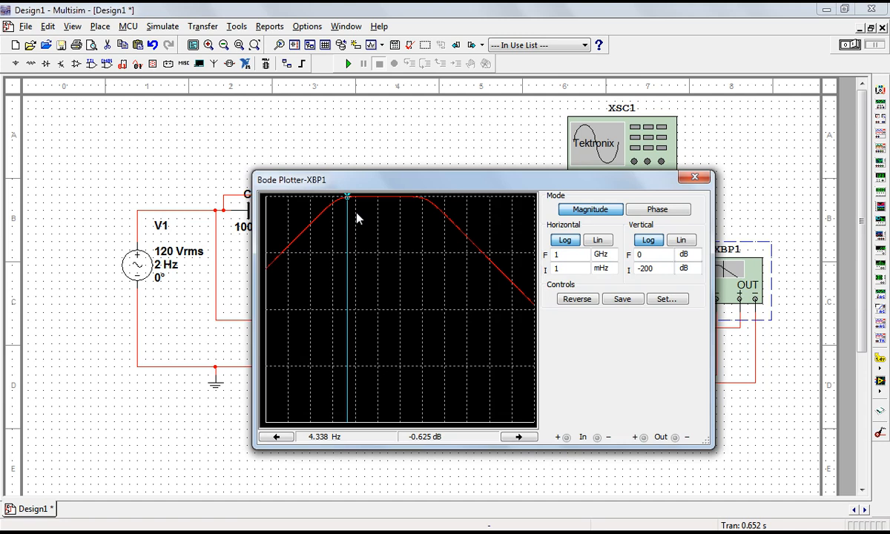
drag(348, 204, 415, 212)
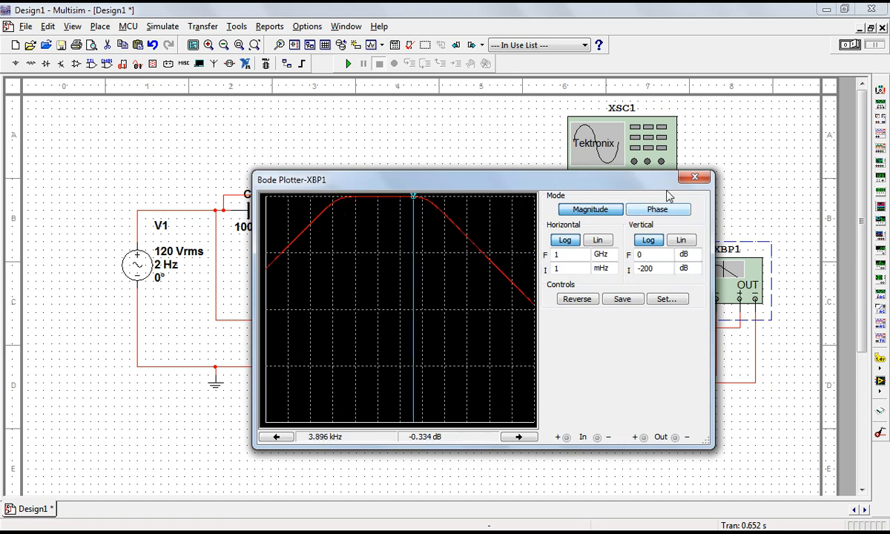
- Close the Bode plotter, set the frequency of source V1 to 2 kHz and run the simulation
click(694, 177)
click(348, 63)
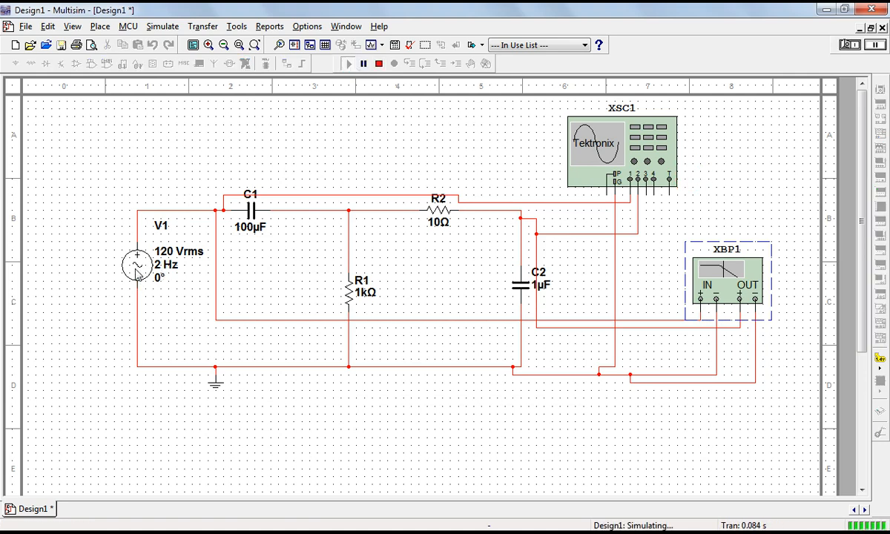
click(378, 64)
double_click(124, 235)
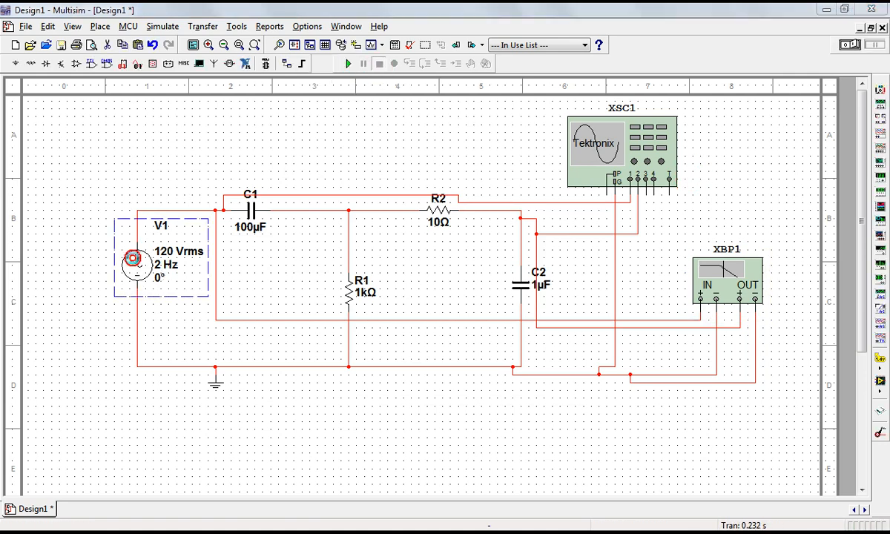
click(475, 183)
click(566, 181)
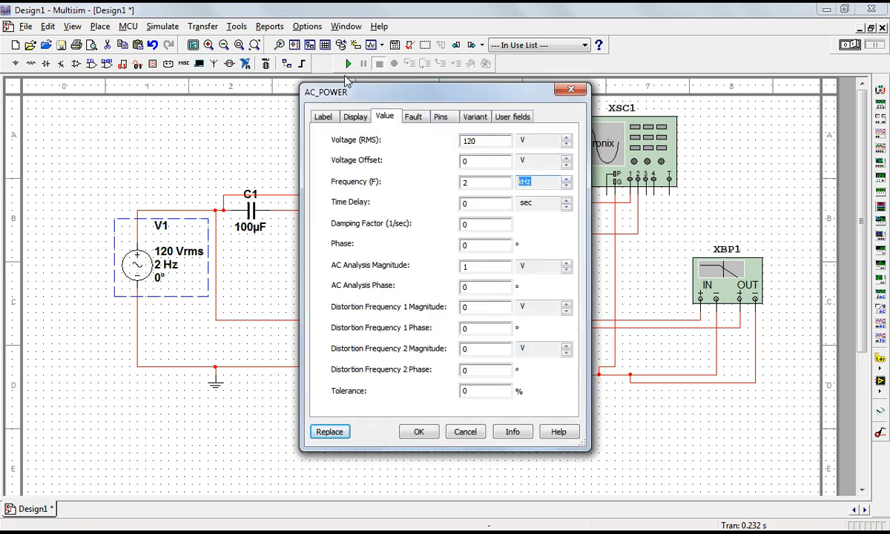
key(Return)
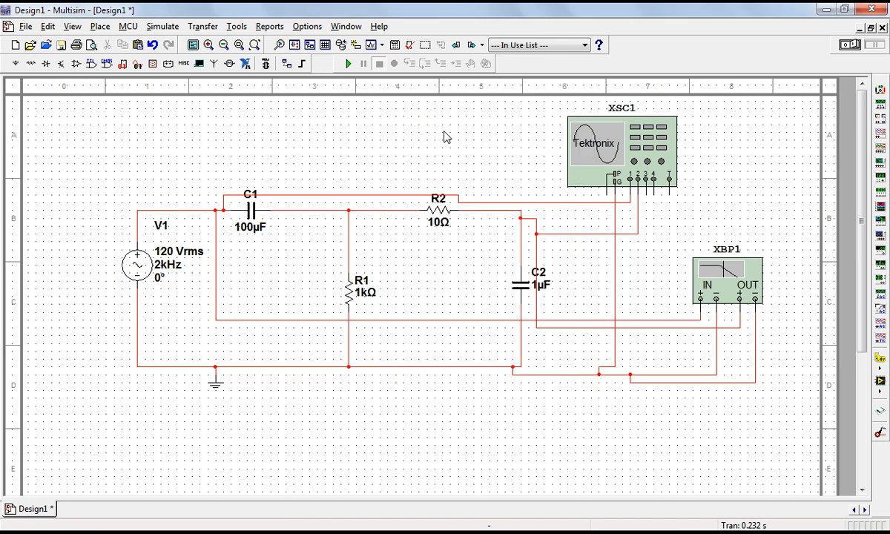
click(349, 63)
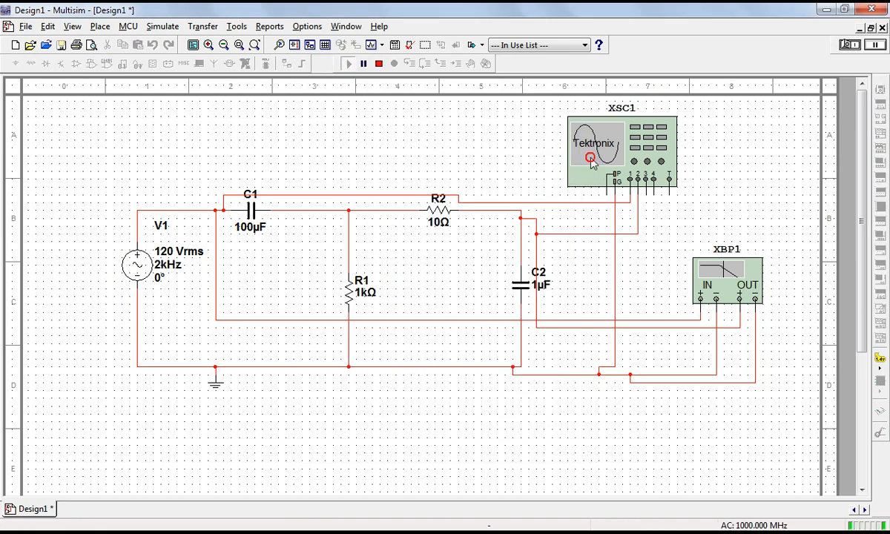
- Open the Tektronix oscilloscope and set its time base to 200 µs per division
double_click(567, 148)
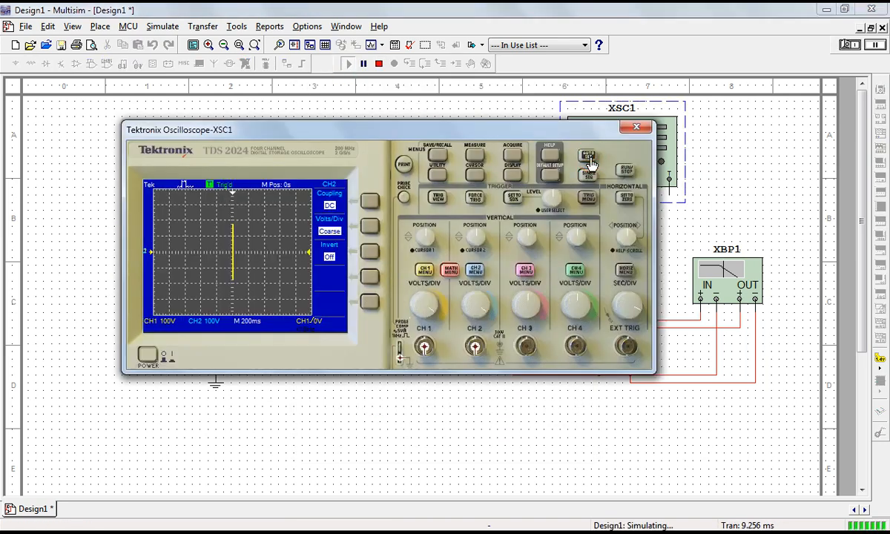
click(637, 312)
mouse_move(638, 313)
mouse_down()
mouse_move(623, 314)
mouse_move(621, 341)
mouse_move(613, 307)
mouse_move(635, 312)
mouse_move(629, 304)
mouse_up()
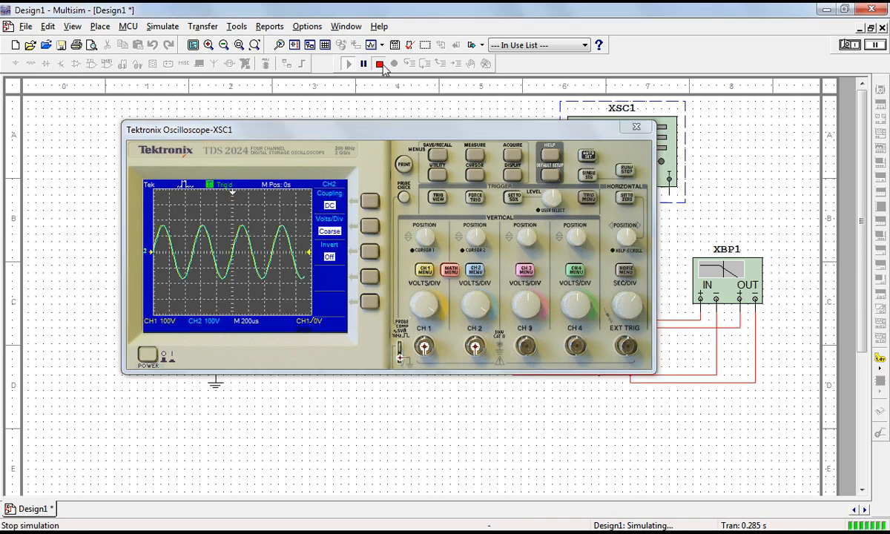
- Stop the simulation, move the oscilloscope clear of V1, set the frequency of V1 to 4 kHz and run again
click(379, 64)
drag(397, 130, 539, 109)
double_click(148, 277)
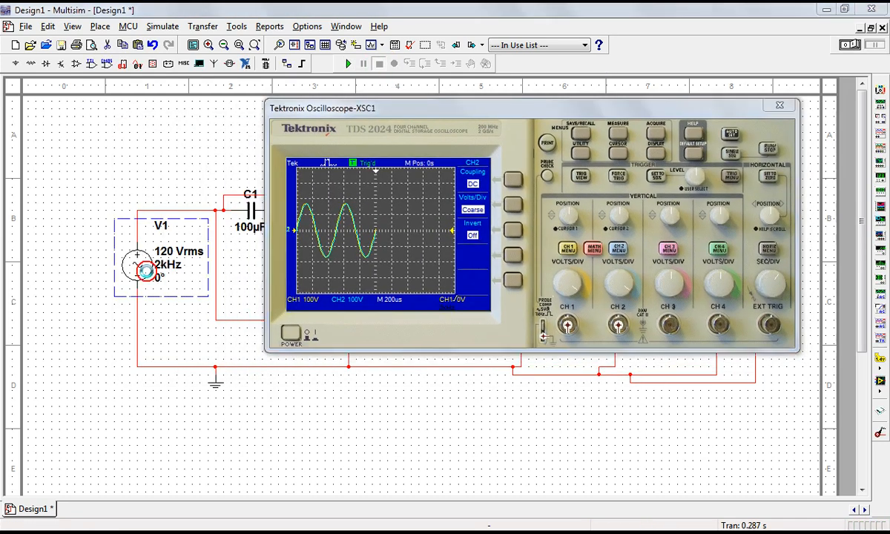
double_click(497, 140)
double_click(466, 185)
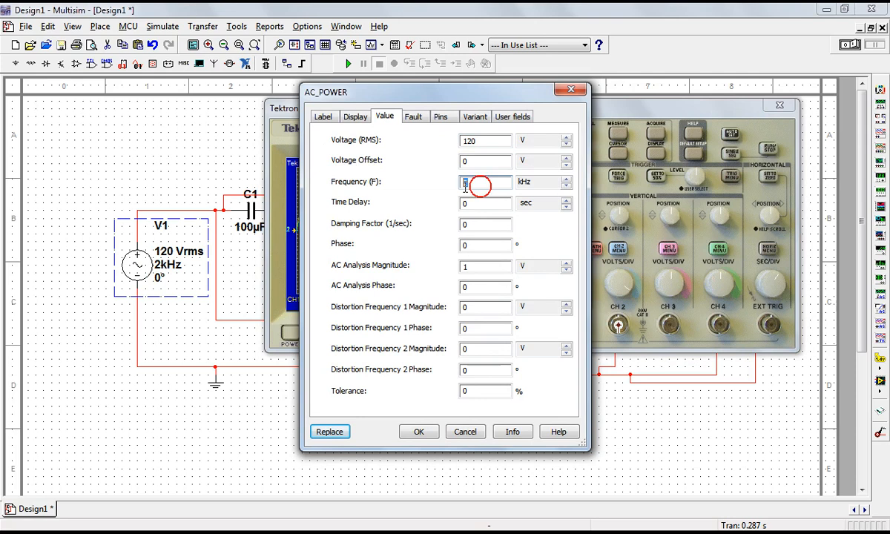
text(4)
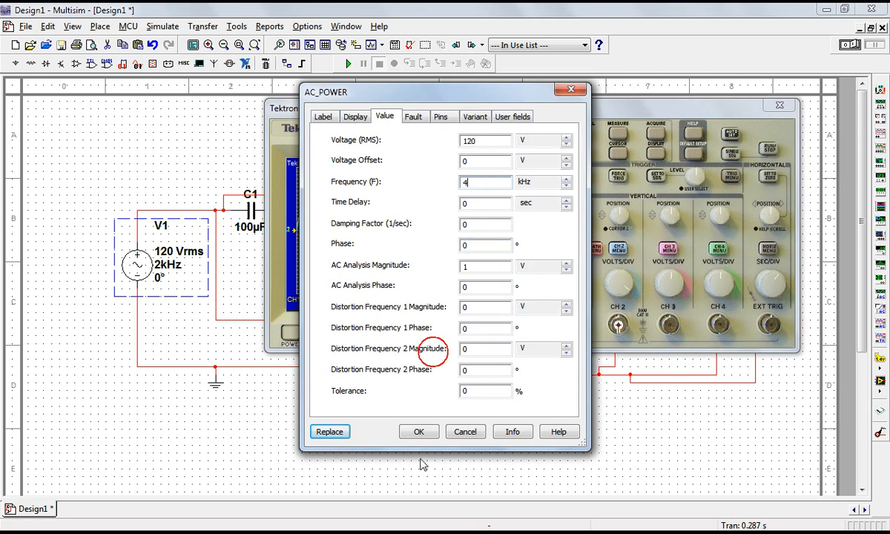
click(417, 431)
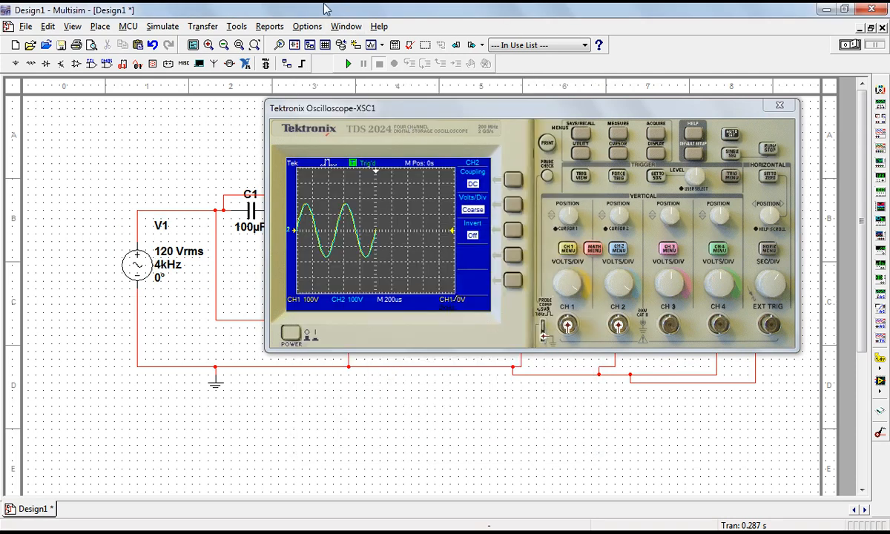
click(347, 64)
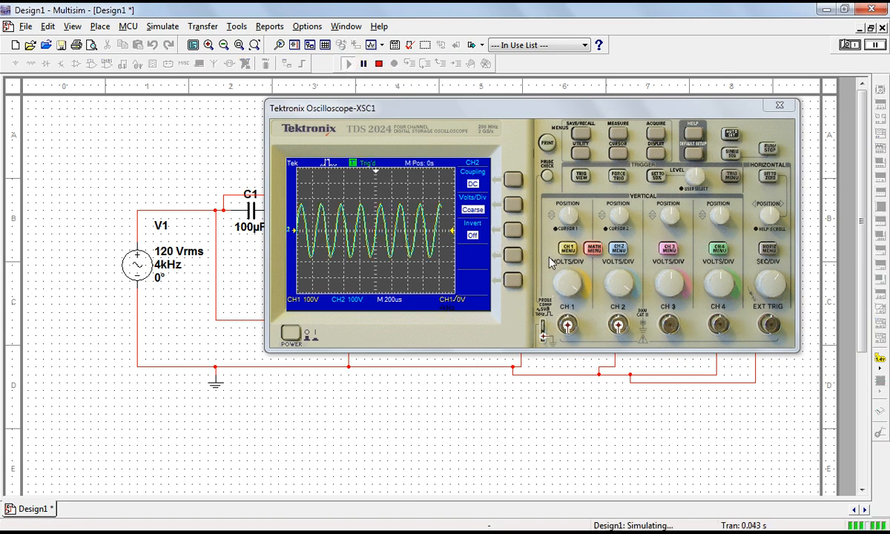
- Set the oscilloscope's time base to 50 µs per division to spread out the two waveforms
click(779, 284)
drag(781, 280, 769, 278)
click(768, 282)
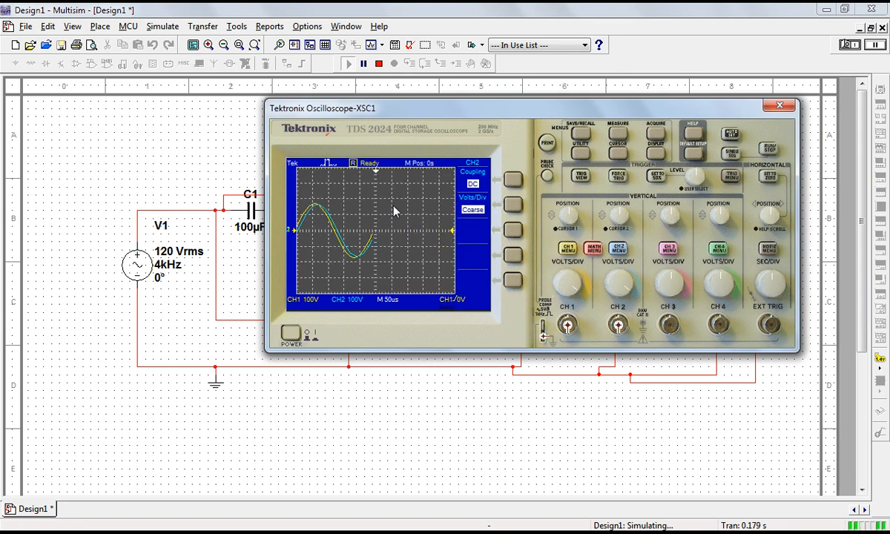
- Stop the simulation, set the frequency of V1 to 5 kHz and run the simulation again
click(378, 64)
double_click(152, 267)
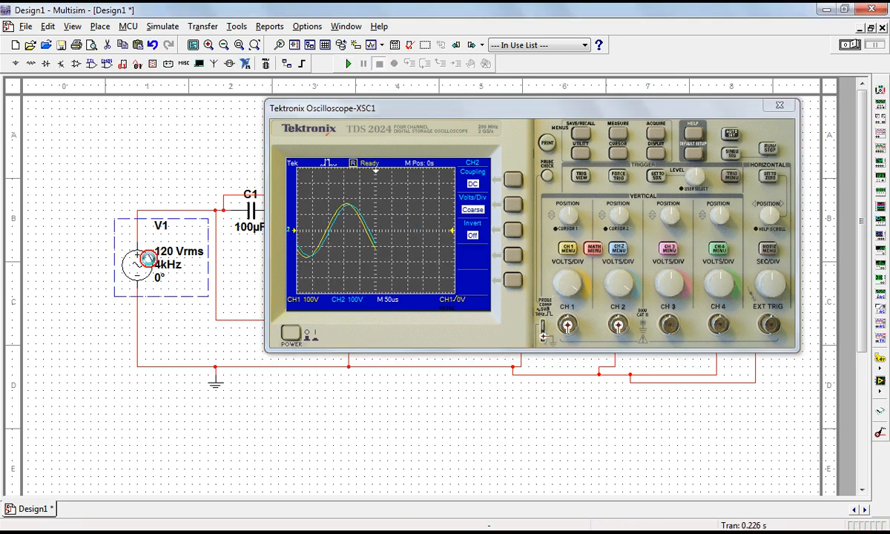
drag(472, 181, 458, 182)
text(5)
key(Return)
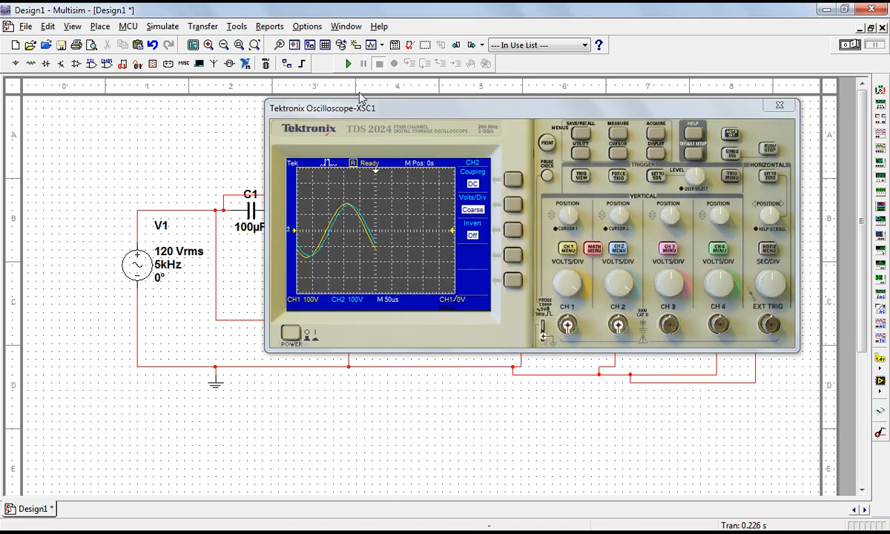
click(348, 64)
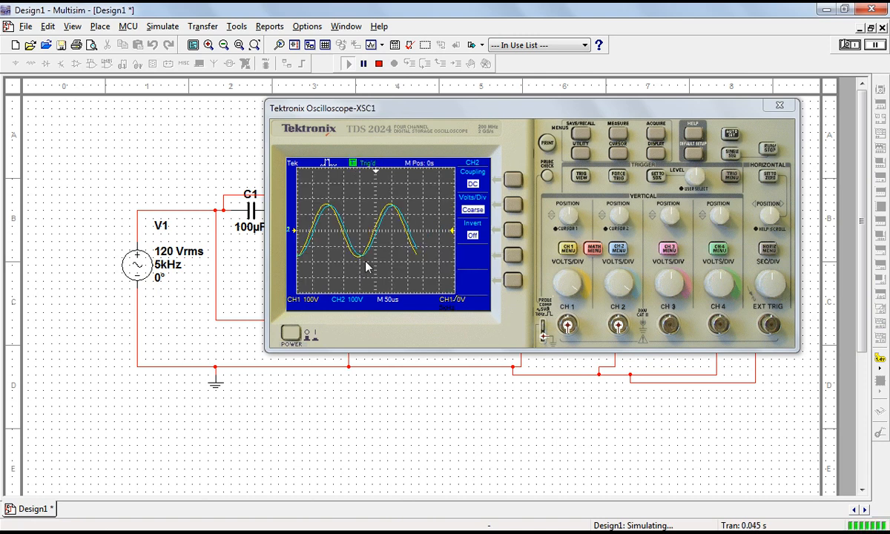
- Stop the simulation, raise the frequency of V1 to 7 kHz and rerun the simulation
click(378, 64)
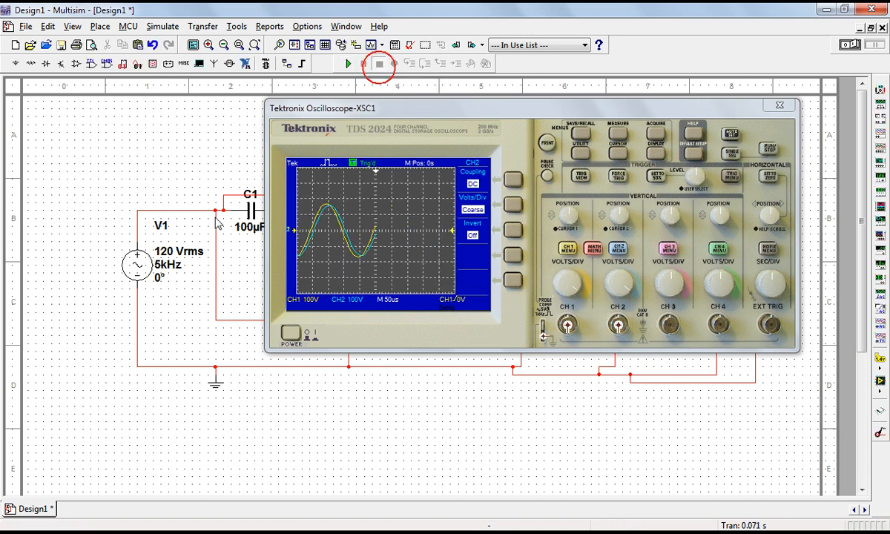
double_click(137, 263)
double_click(492, 181)
text(7)
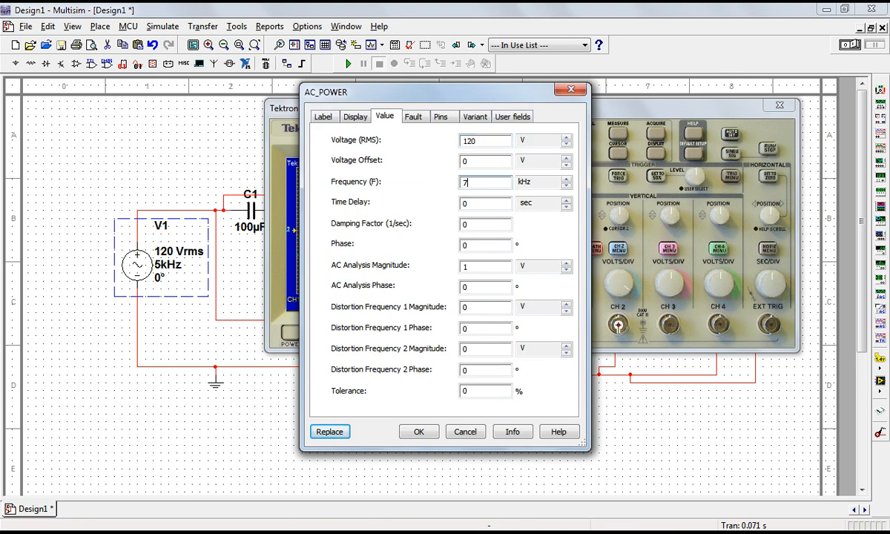
key(Return)
click(352, 63)
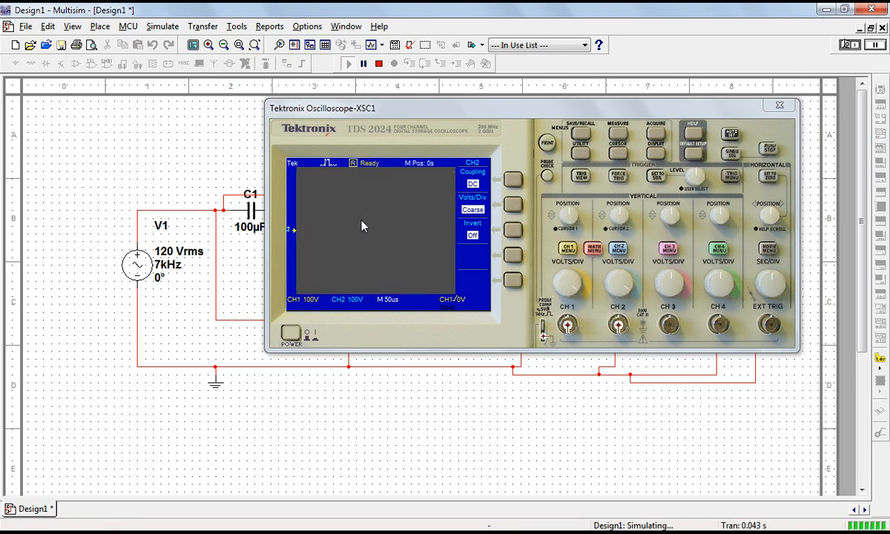
- Stop the simulation, reposition the oscilloscope window, set the frequency of V1 to 10 kHz and run again
click(378, 63)
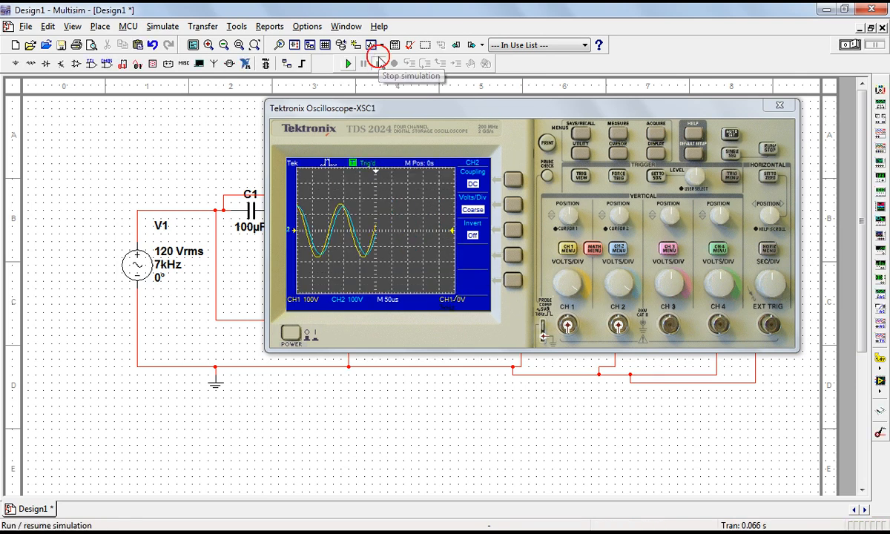
drag(411, 113, 364, 136)
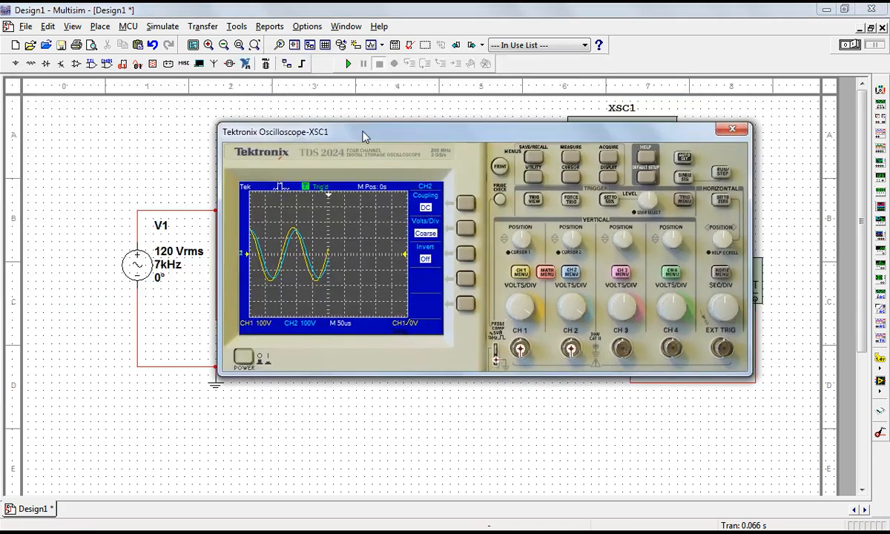
double_click(136, 267)
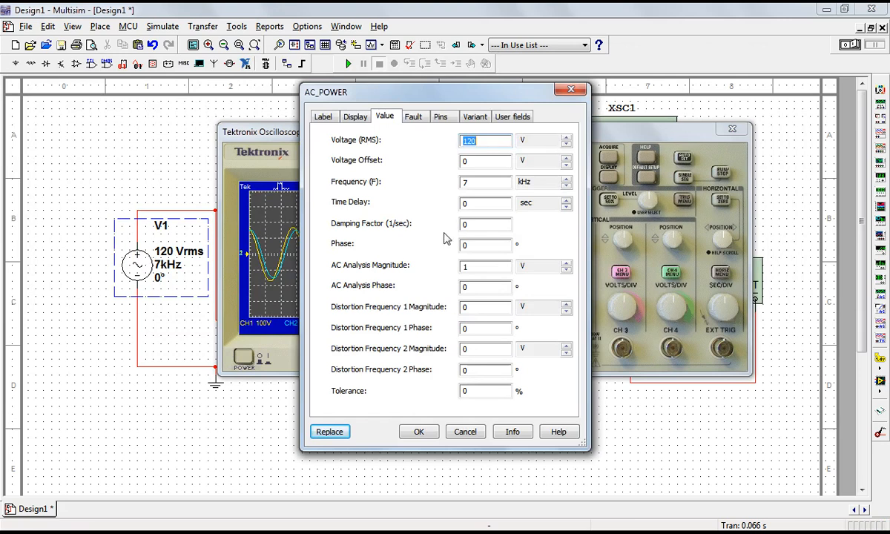
double_click(478, 182)
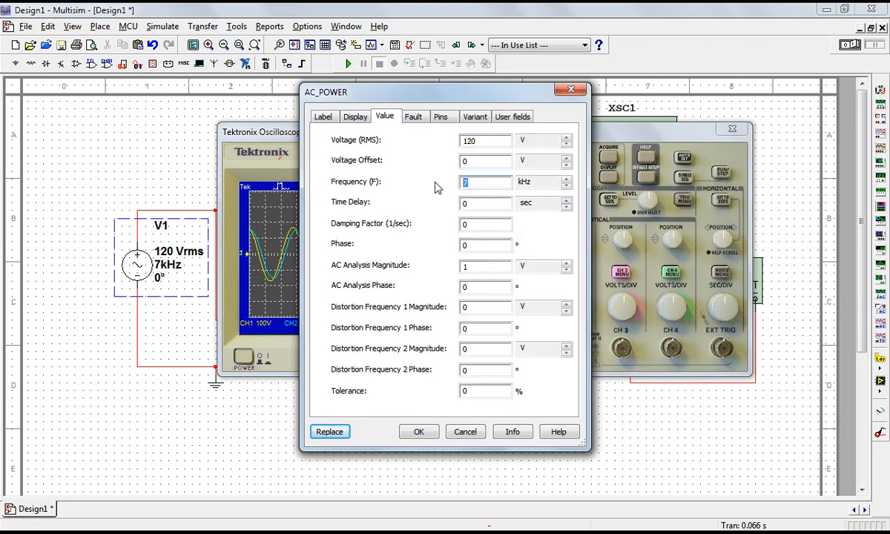
text(10)
key(Return)
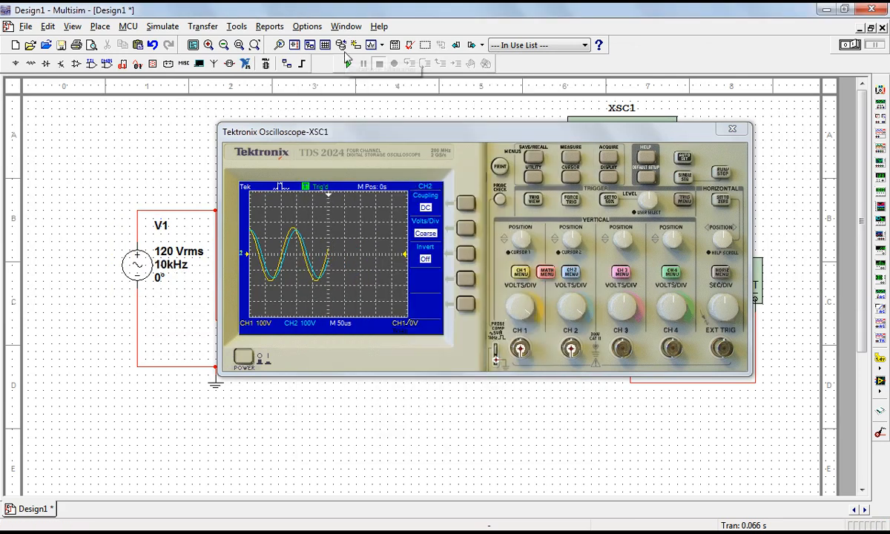
click(348, 63)
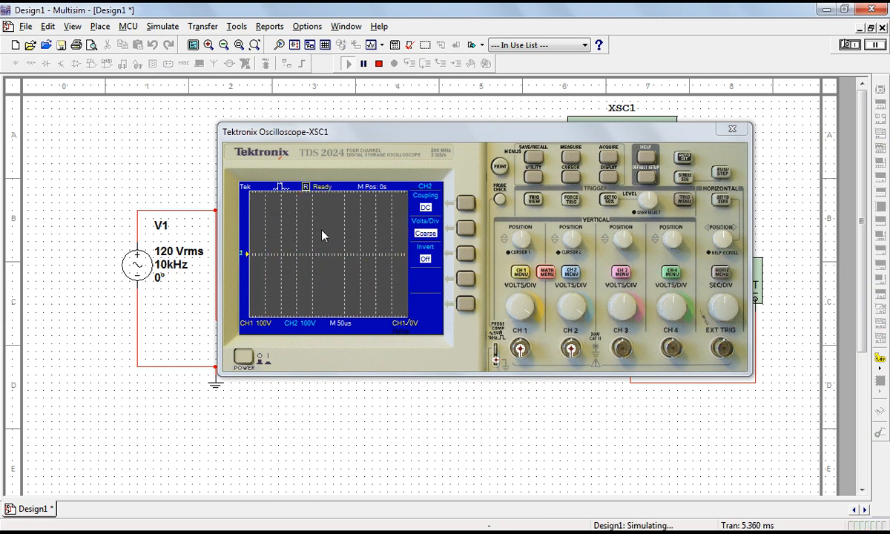
- Stop the simulation, set the frequency of V1 to 13 kHz and run the simulation again
click(379, 65)
double_click(137, 256)
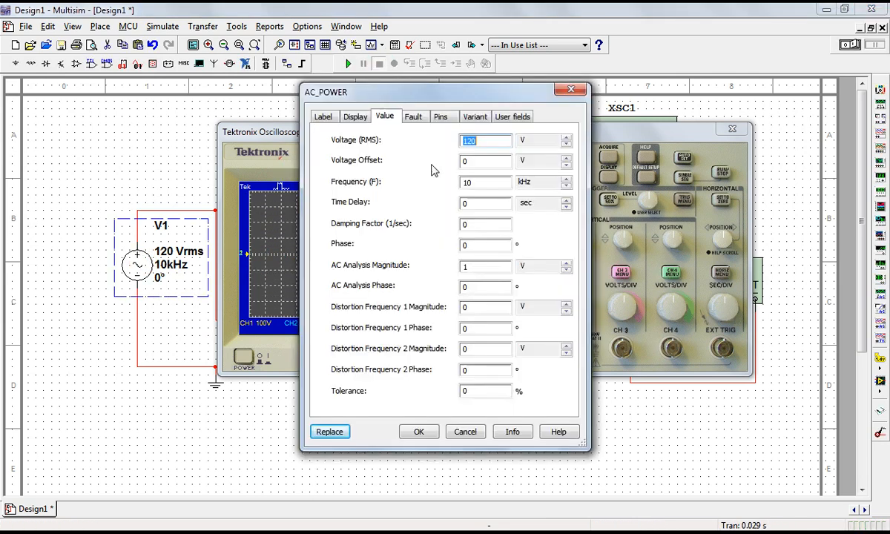
click(477, 184)
key(BackSpace)
key(Return)
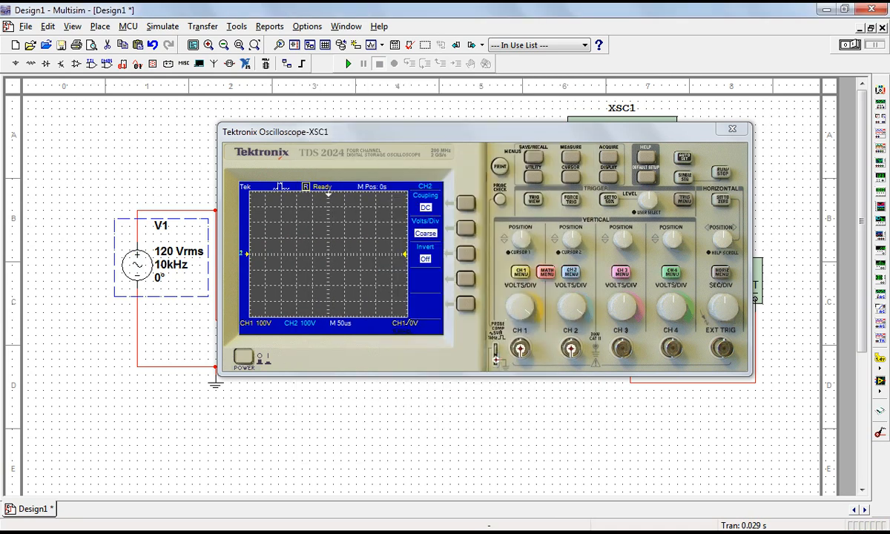
click(347, 64)
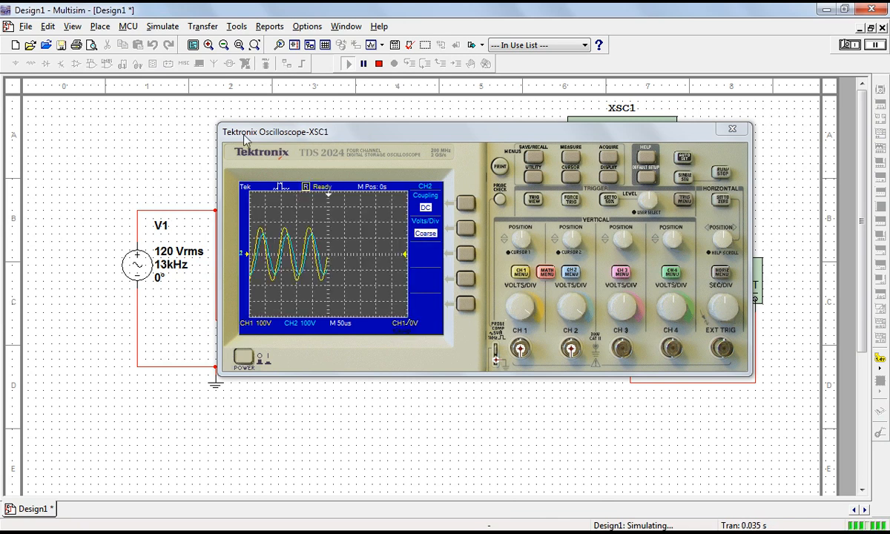
- Stop the simulation, uncover and open the Bode plotter XBP1, and switch it to the phase response
click(378, 64)
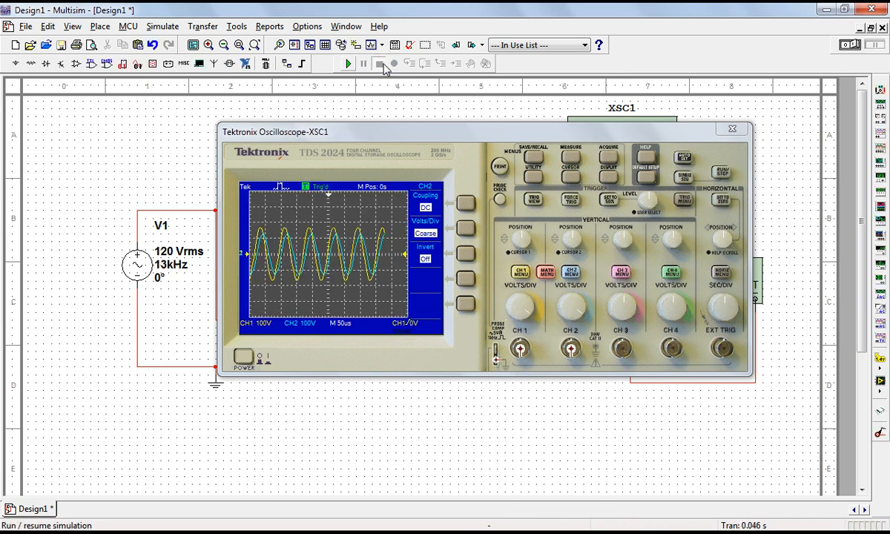
drag(476, 132, 364, 102)
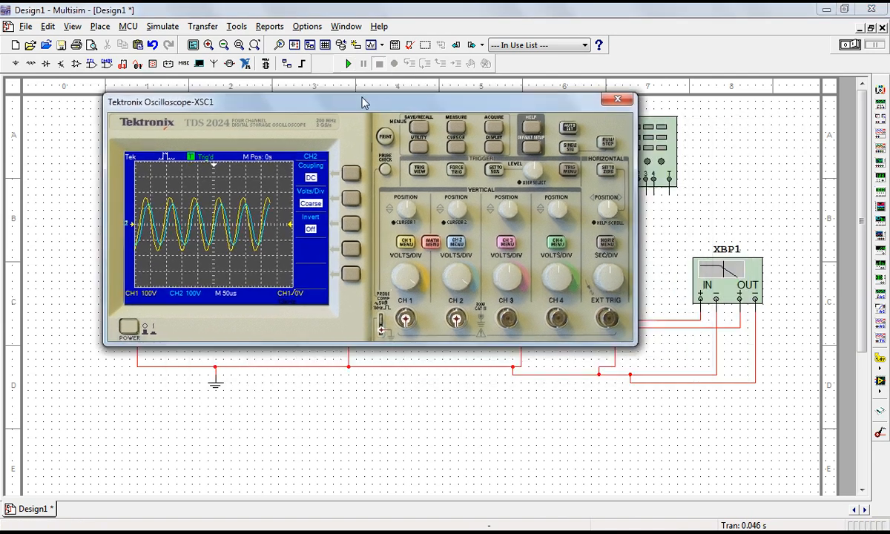
double_click(729, 278)
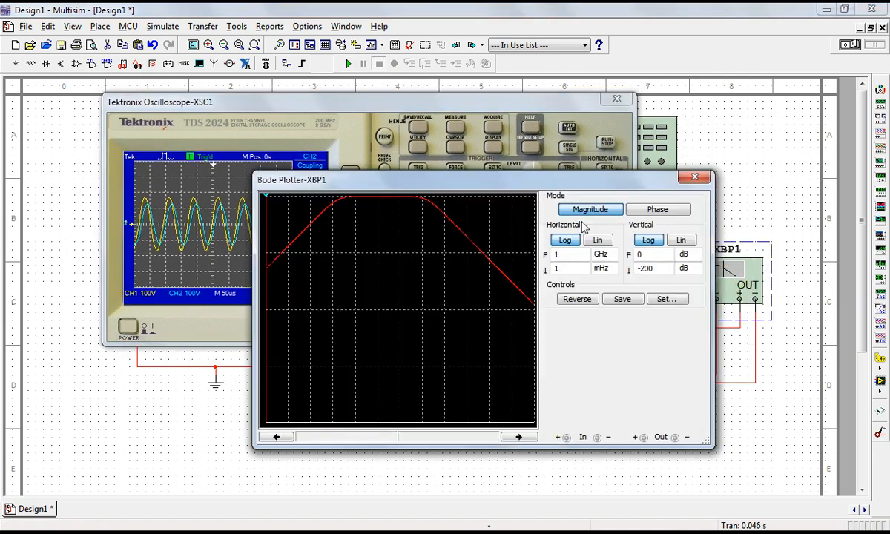
click(639, 203)
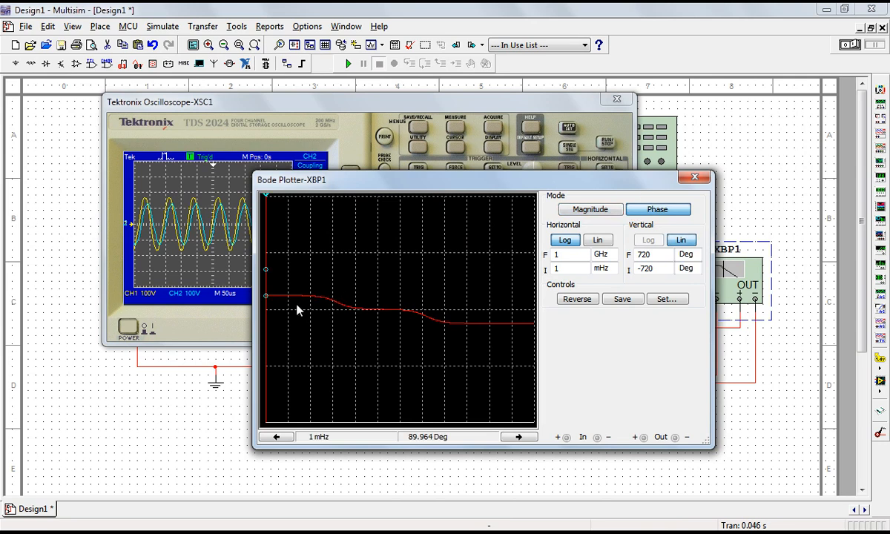
- Place the Bode plotter's cursor on the phase curve at about 161 mHz and at about 26 Hz
mouse_move(266, 298)
mouse_down()
mouse_move(276, 304)
mouse_move(262, 303)
mouse_up()
drag(262, 302, 315, 310)
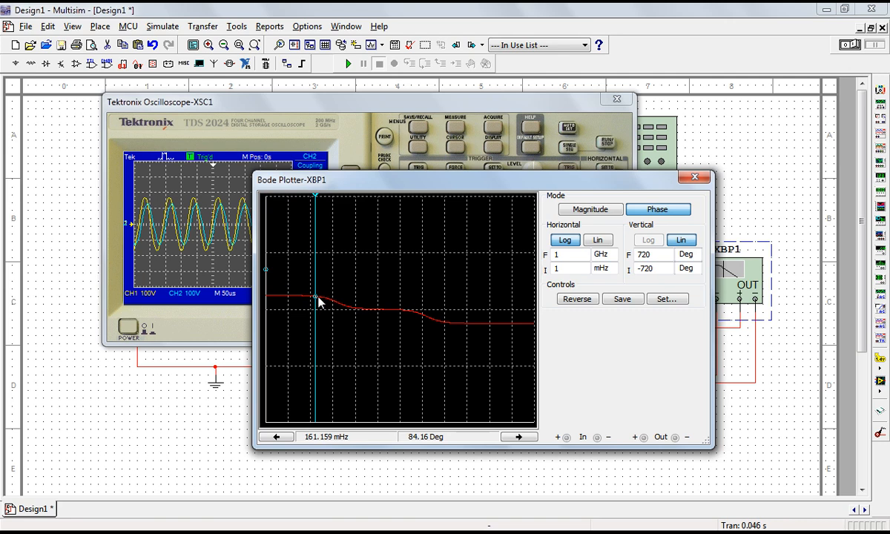
drag(316, 299, 366, 304)
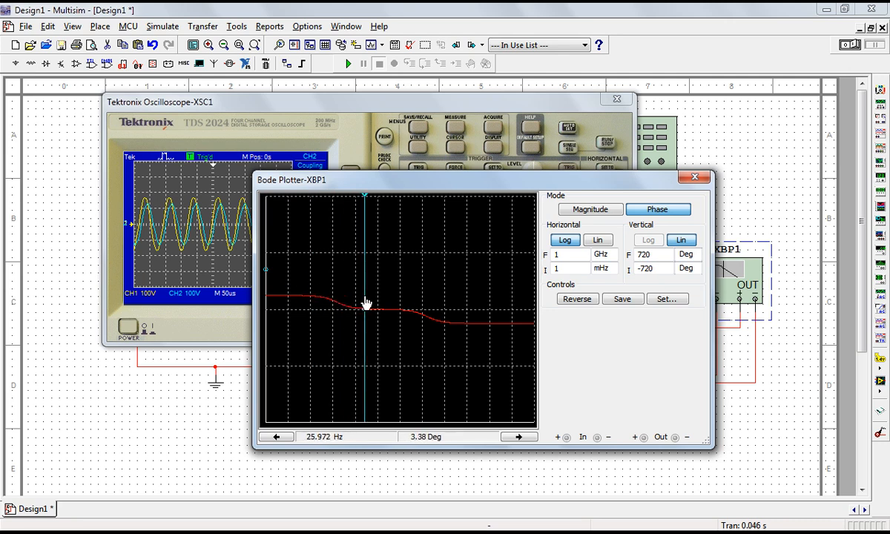
- Close the Bode plotter, reposition the oscilloscope window clear of the source, and set the frequency of V1 to 25 Hz
click(694, 176)
drag(594, 105, 755, 131)
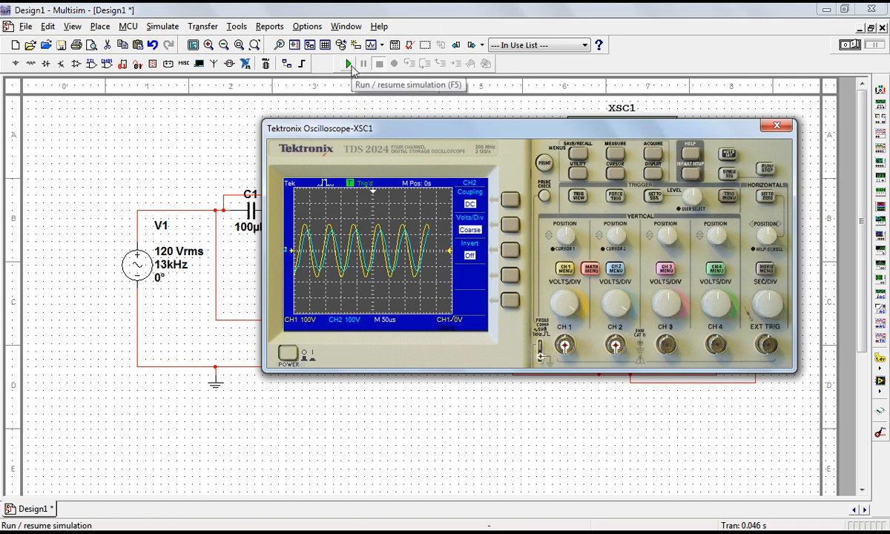
drag(591, 131, 482, 108)
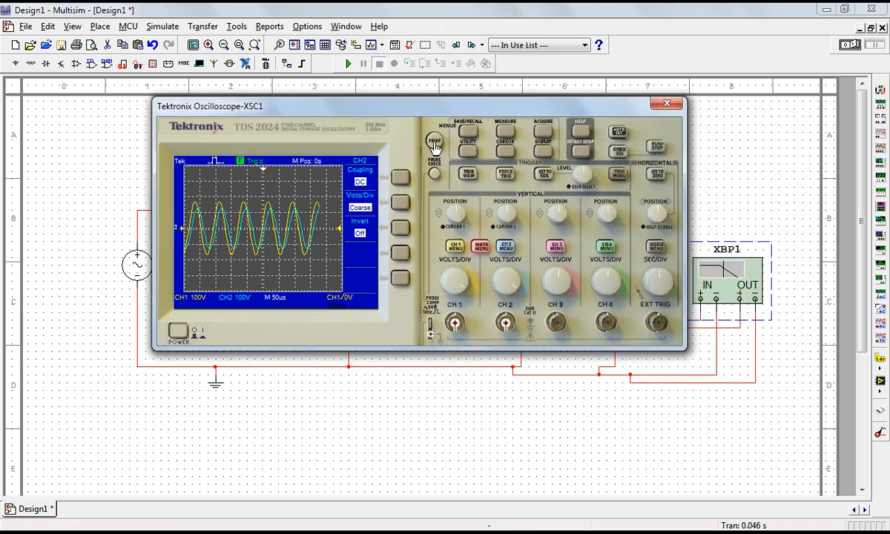
double_click(136, 266)
double_click(474, 182)
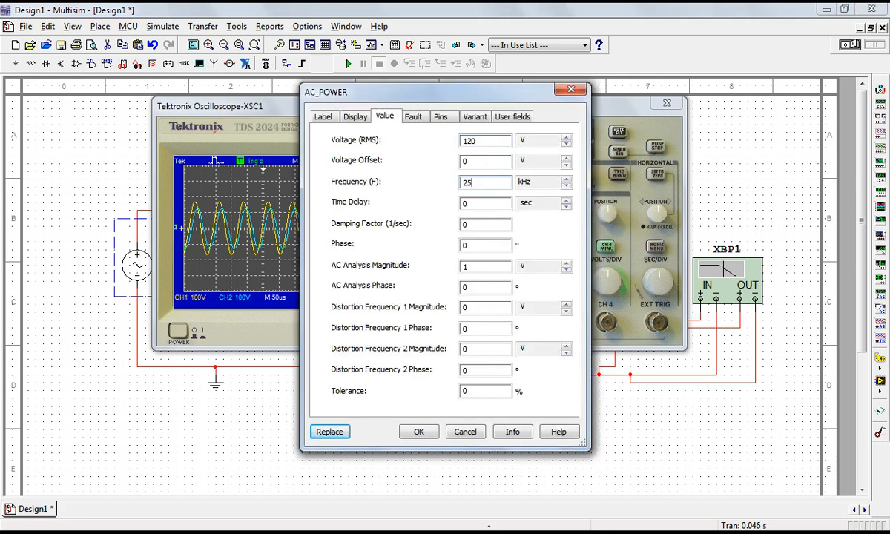
click(566, 185)
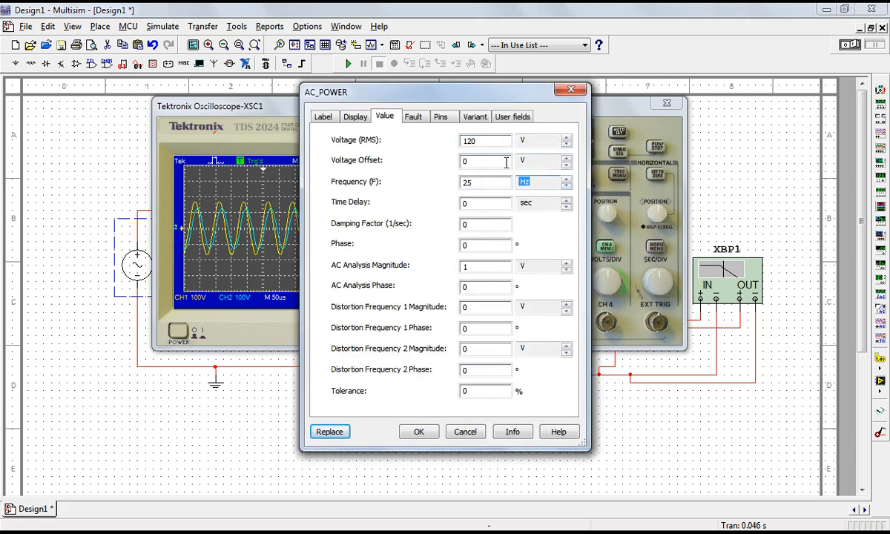
click(410, 431)
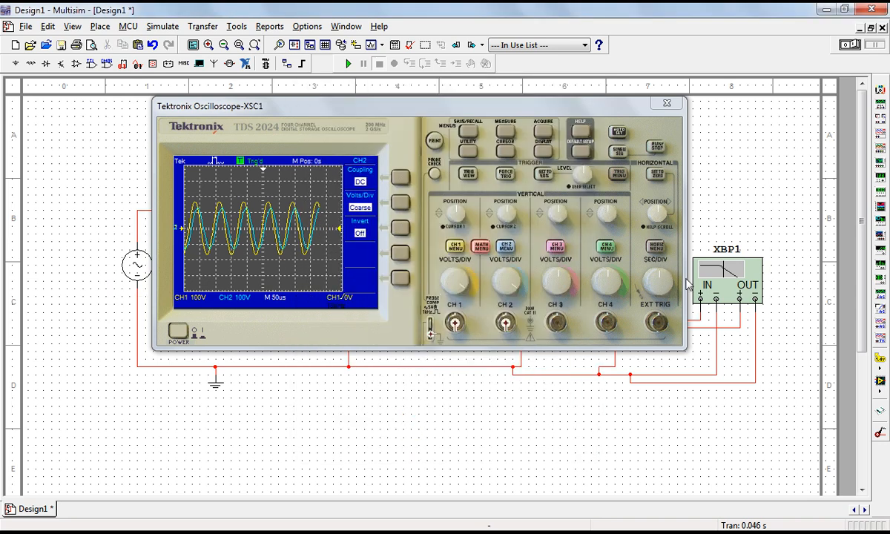
- Reopen the Bode plotter XBP1, move its cursor along the phase curve to about 145 Hz, and return to the oscilloscope
double_click(735, 281)
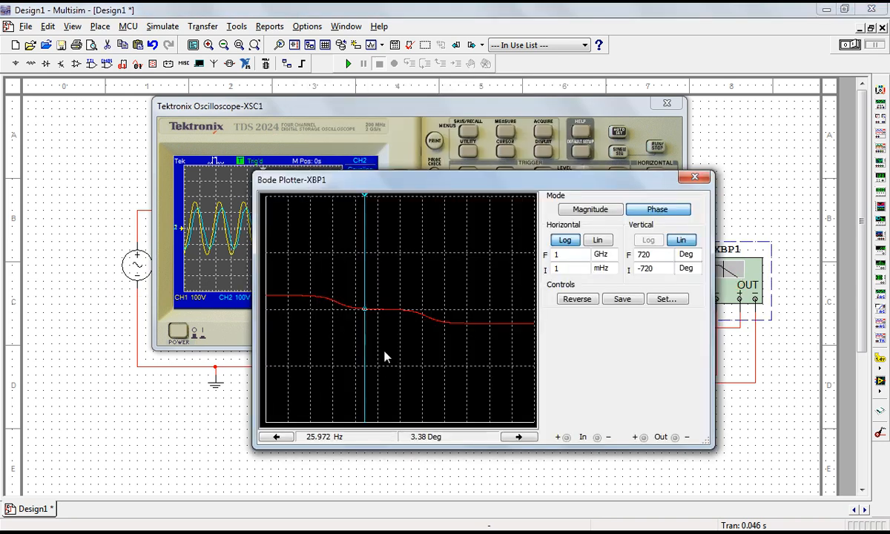
drag(365, 333, 383, 335)
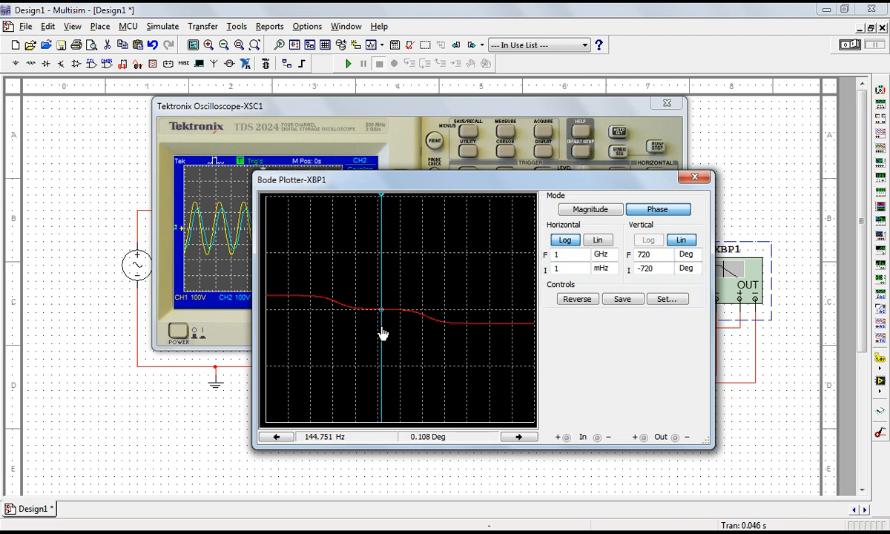
click(363, 105)
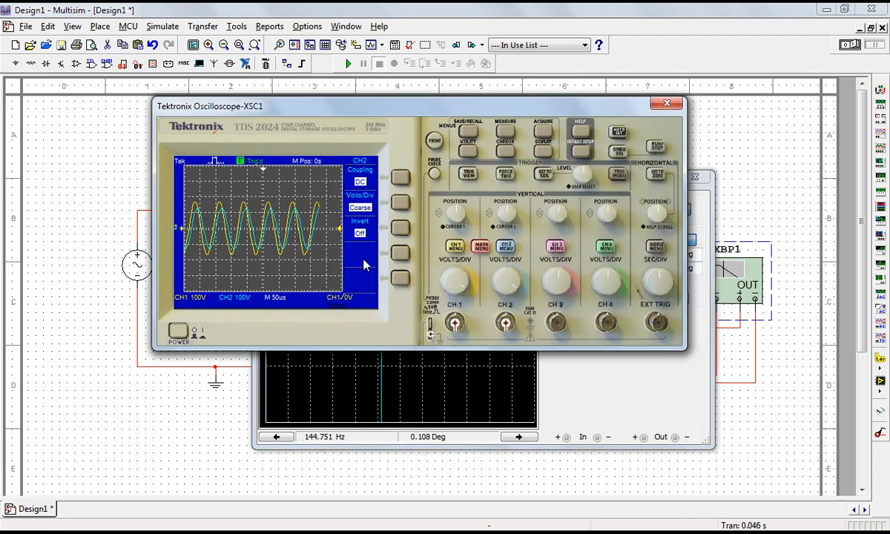
- Run the simulation, set the oscilloscope's time base to 1 ms per division, and switch its display format to XY
click(341, 64)
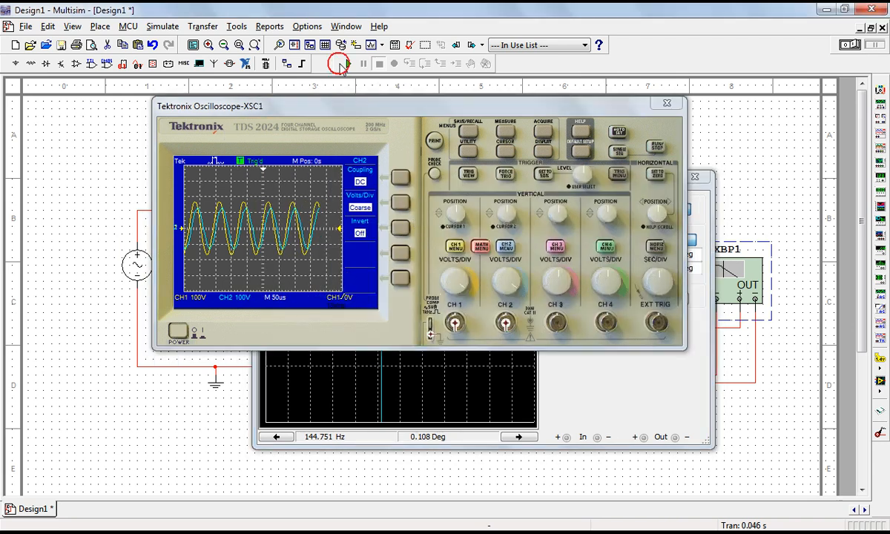
click(348, 64)
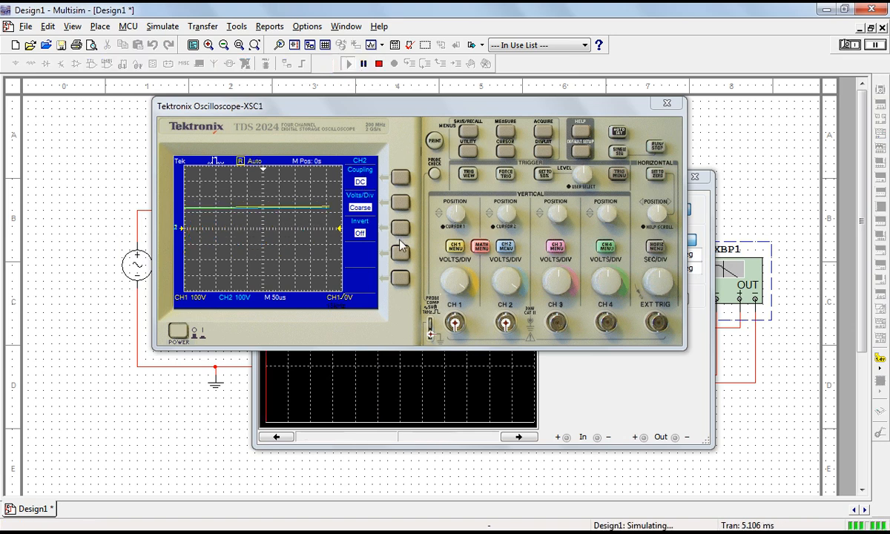
click(398, 201)
click(399, 201)
click(399, 202)
drag(656, 270, 655, 290)
mouse_move(674, 257)
mouse_down()
mouse_move(686, 278)
mouse_move(647, 296)
mouse_move(666, 297)
mouse_up()
click(399, 203)
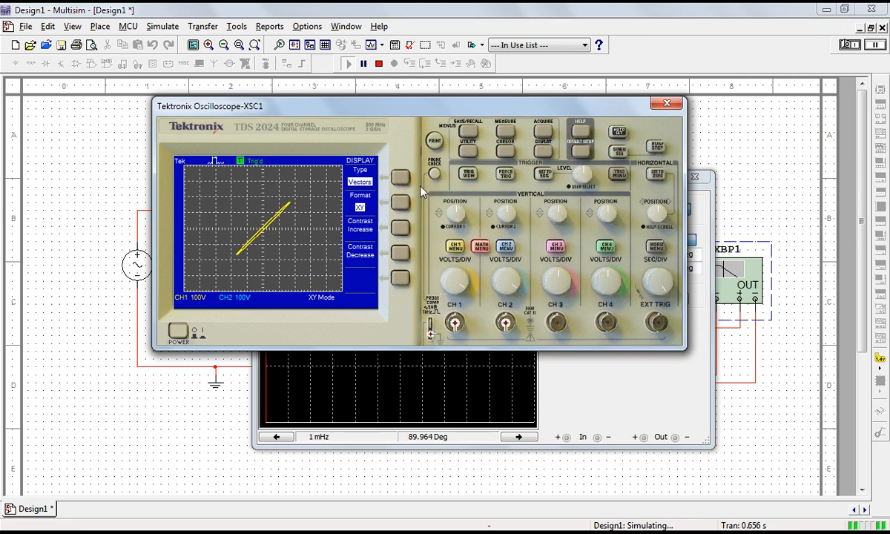
- Close the oscilloscope, stop the simulation, set the frequency of V1 to 2 Hz and run the simulation again
click(665, 103)
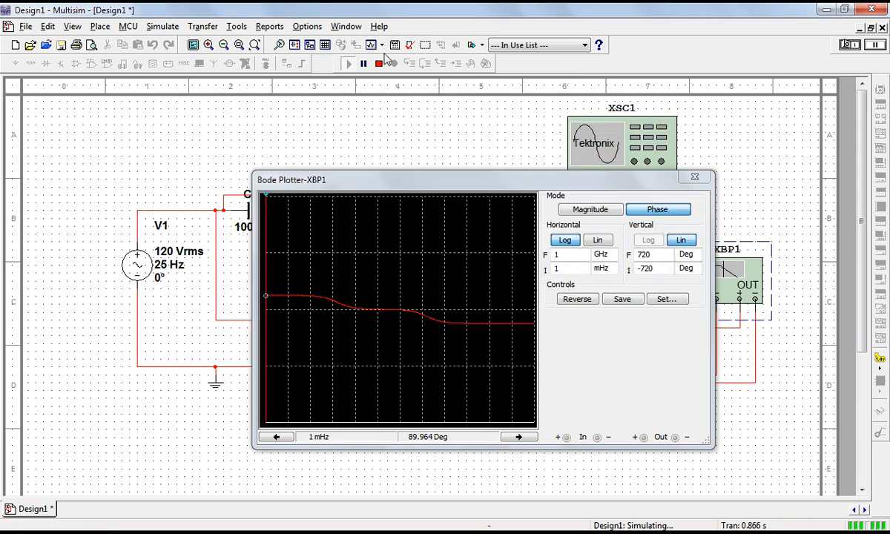
click(379, 63)
double_click(138, 261)
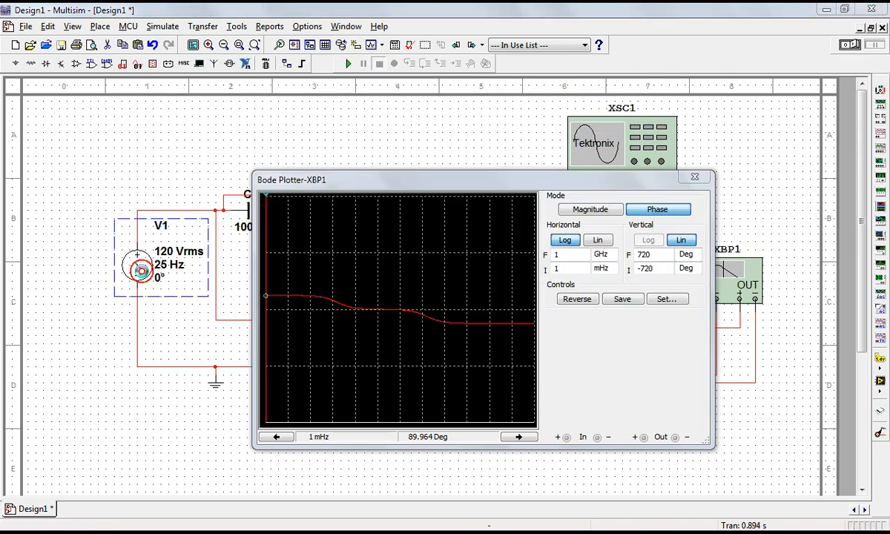
double_click(470, 182)
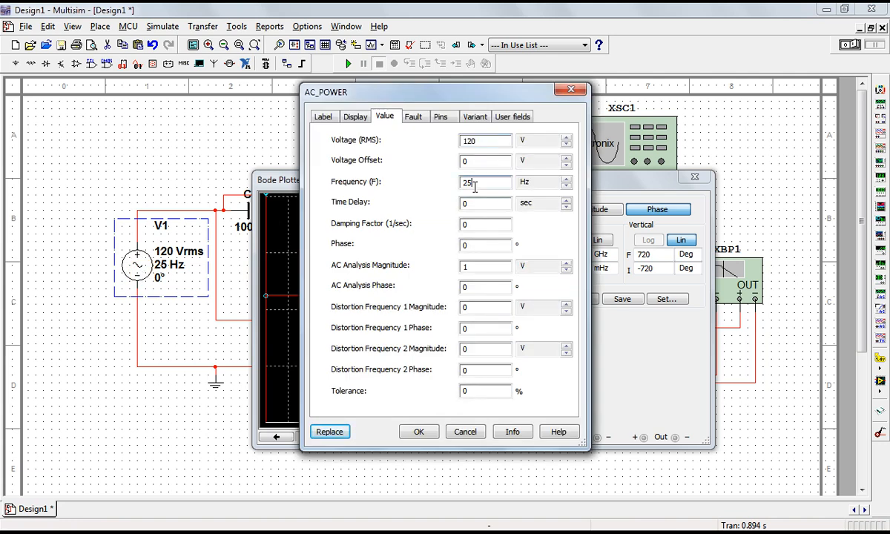
text(2)
key(Return)
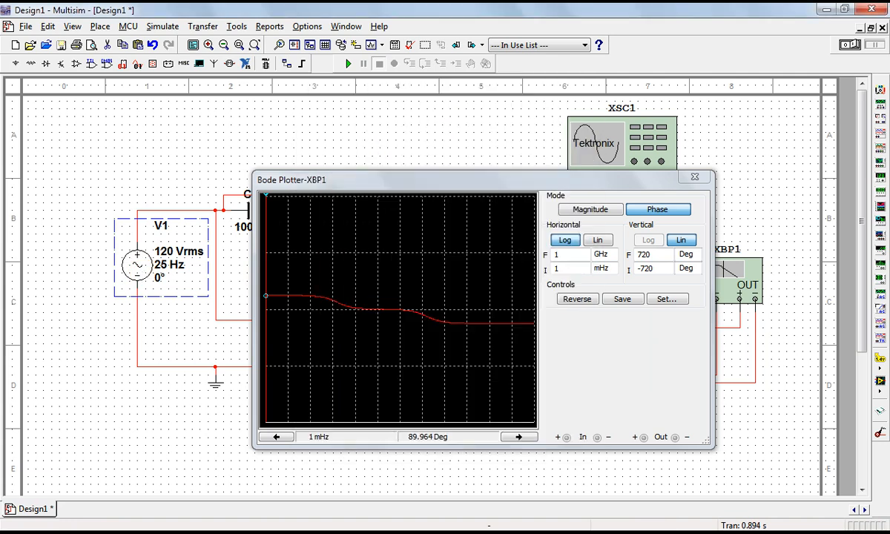
click(347, 63)
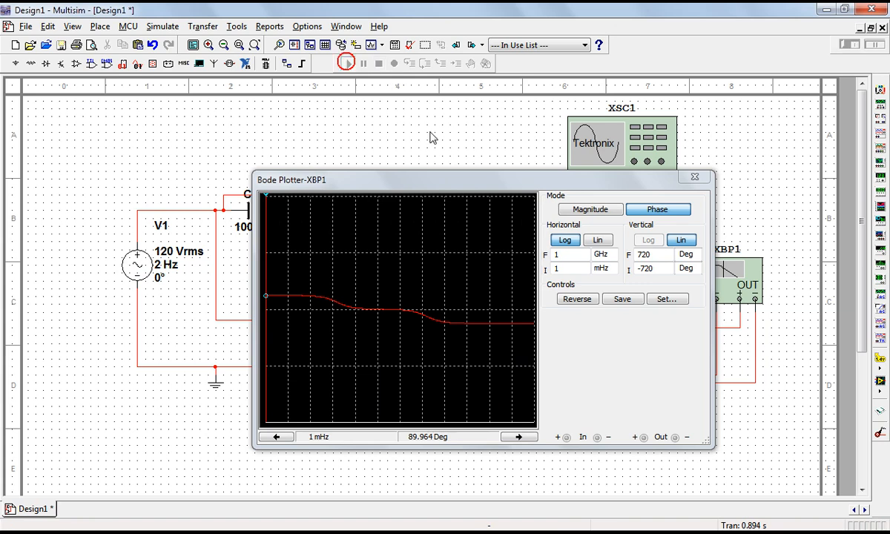
- Reopen the oscilloscope XSC1, view the signals in YT format at 200 ms per division, and switch back to the XY format
double_click(604, 141)
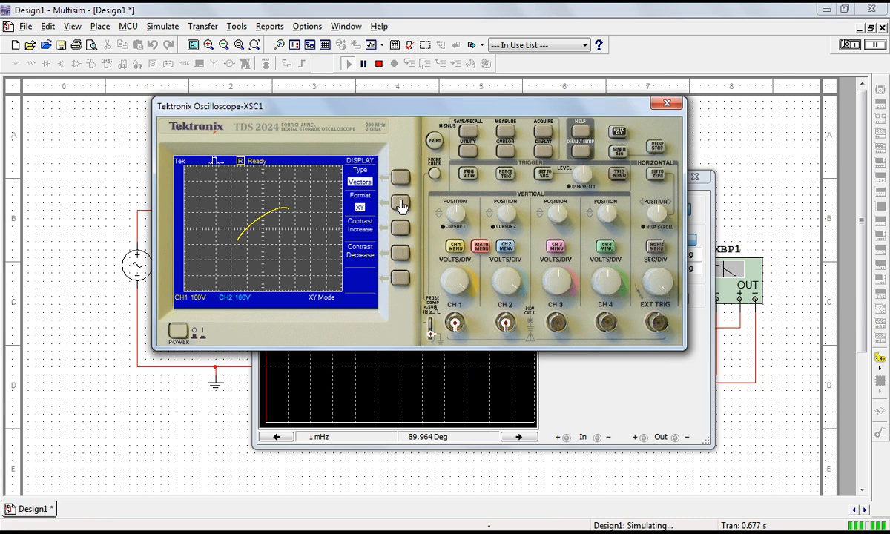
click(400, 203)
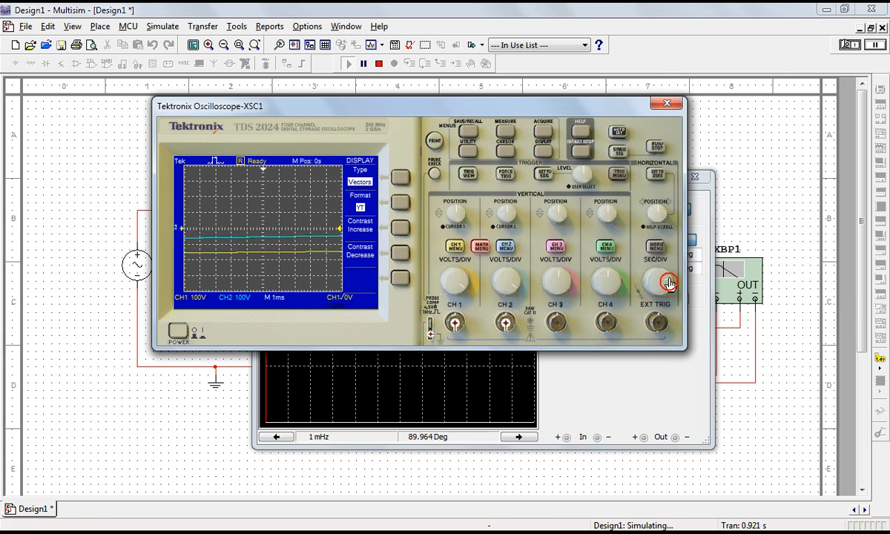
drag(669, 290, 653, 303)
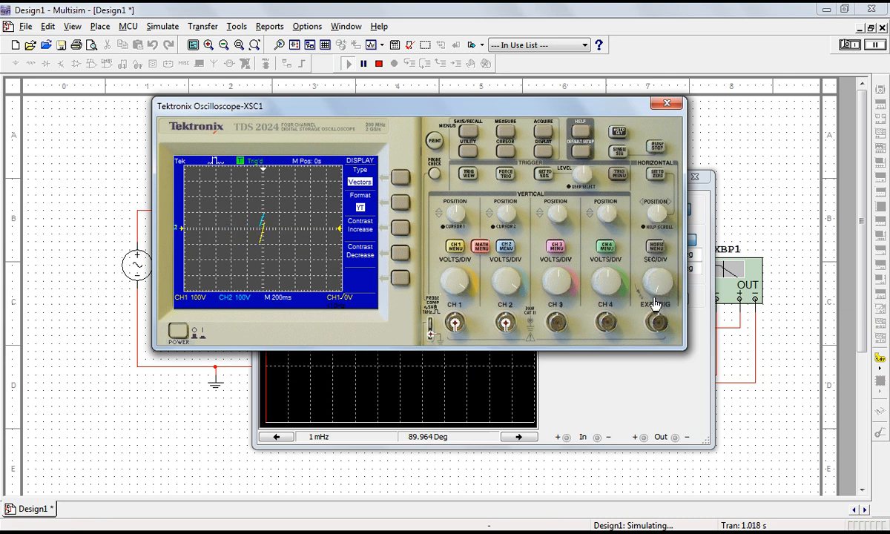
click(401, 204)
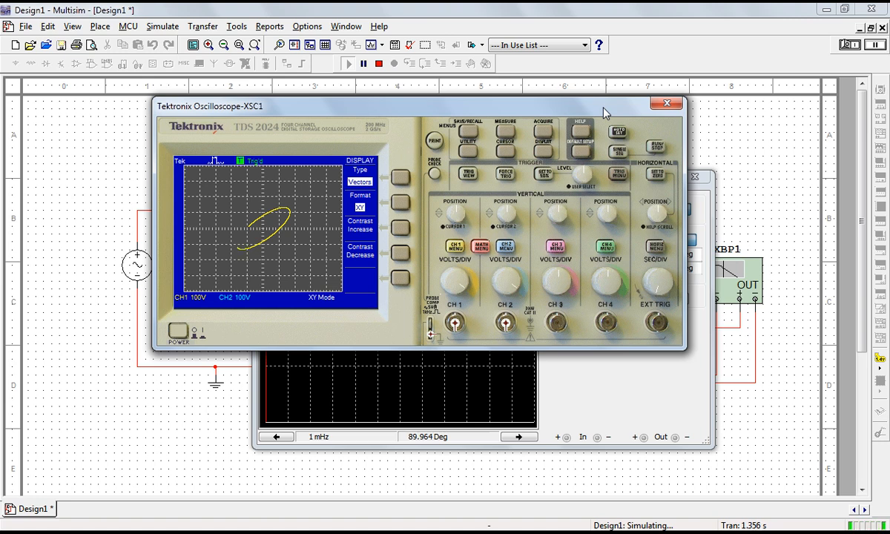
- Compare the phase curve with the XY trace, then stop the simulation and move the oscilloscope window off V1
click(565, 404)
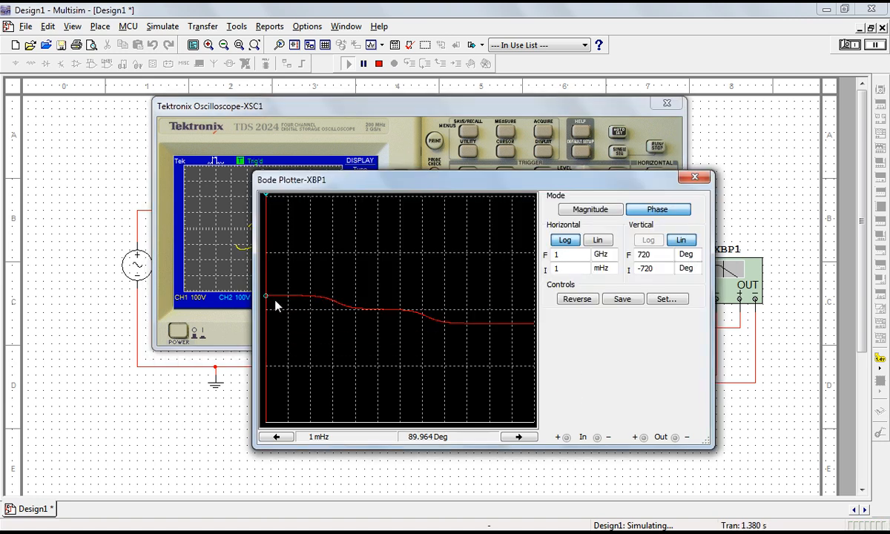
click(230, 180)
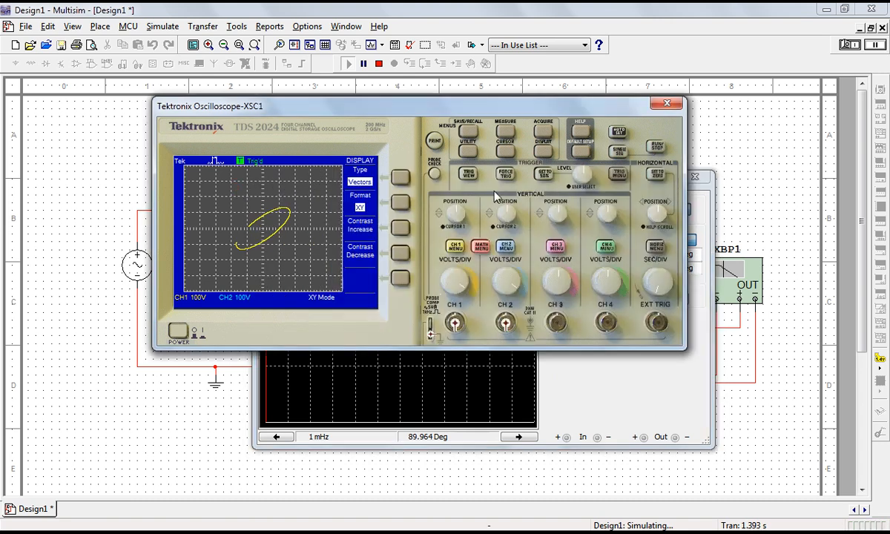
click(381, 65)
drag(359, 107, 423, 102)
- Bring the Bode plotter forward and place its cursor on the phase curve at about 248 kHz and at about 380 kHz
click(437, 411)
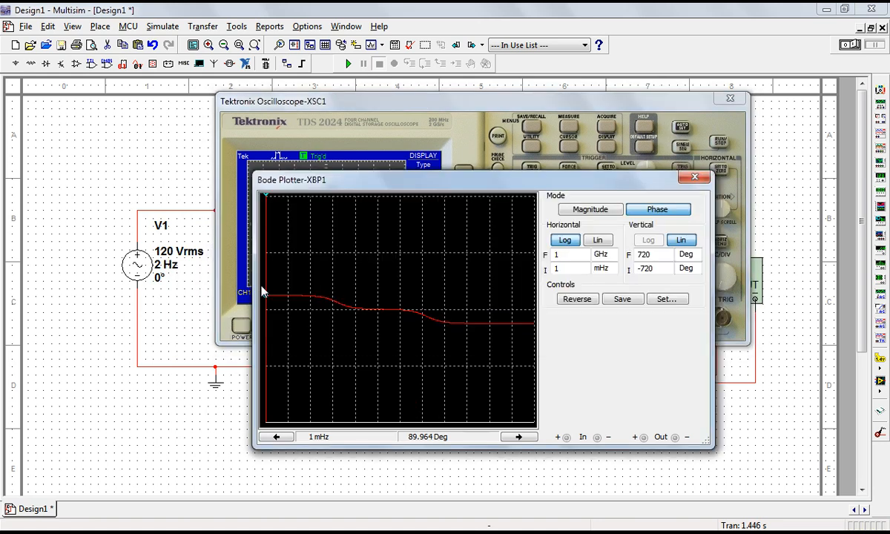
drag(265, 297, 454, 336)
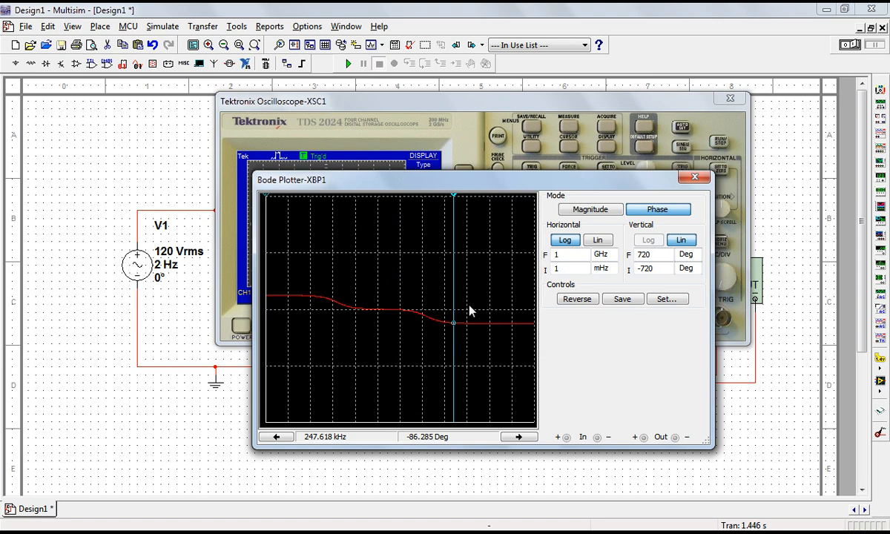
drag(453, 324, 458, 326)
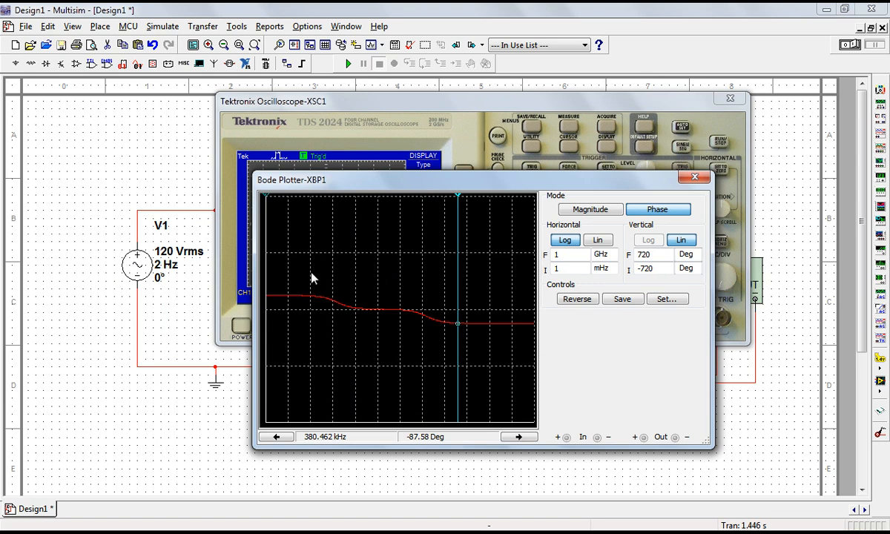
- Set the frequency of V1 to 400 kHz and run the simulation
double_click(139, 268)
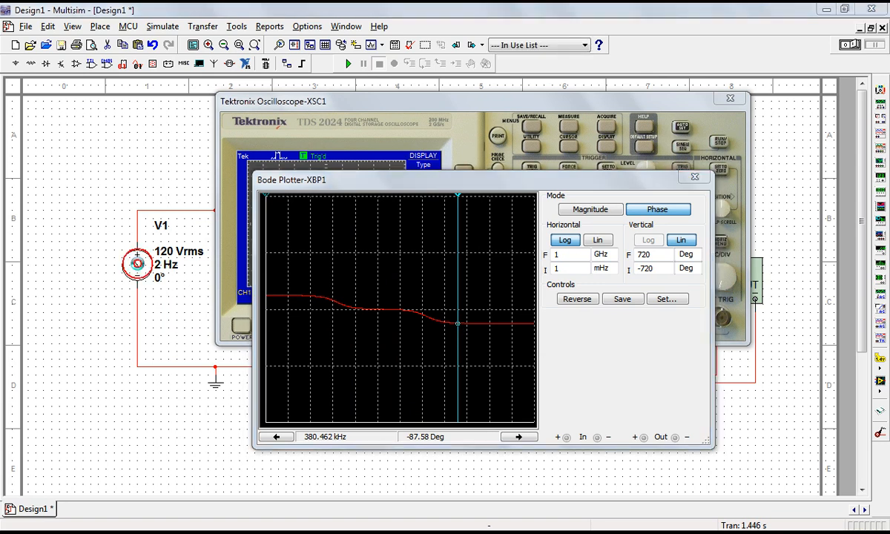
double_click(479, 182)
text(400)
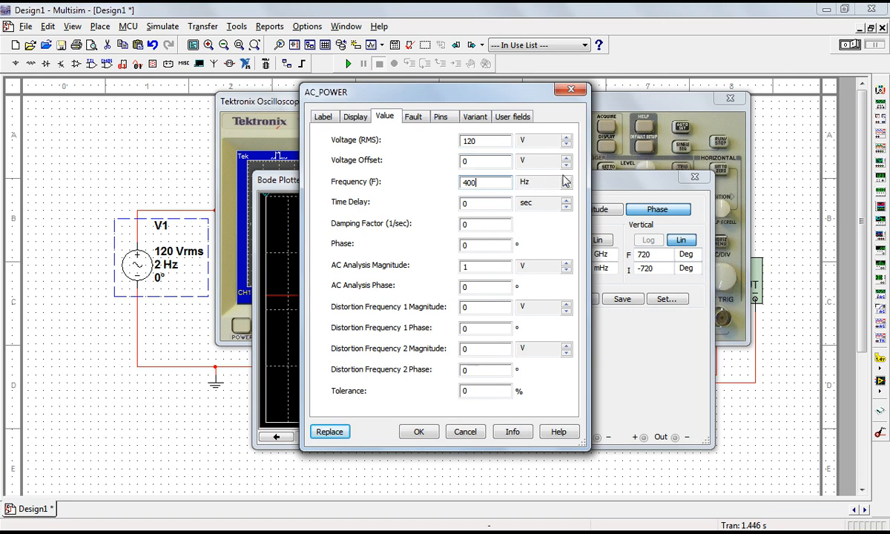
click(565, 178)
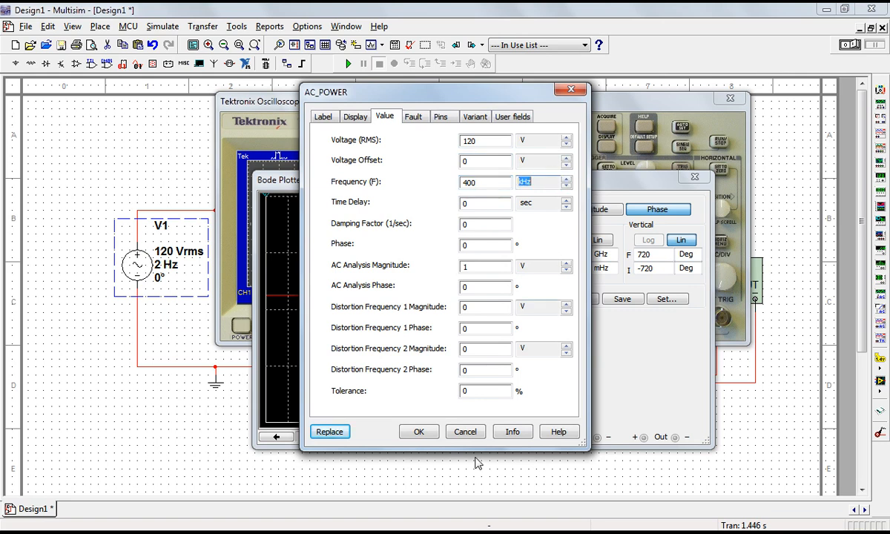
key(Return)
click(348, 63)
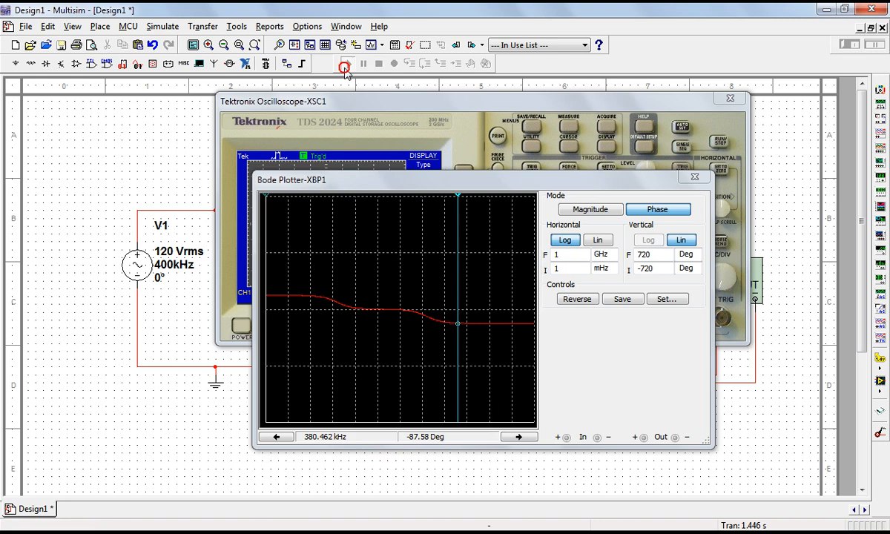
- Bring the oscilloscope forward, set its time base to 5 µs per division in YT format, and switch to the XY format
click(445, 113)
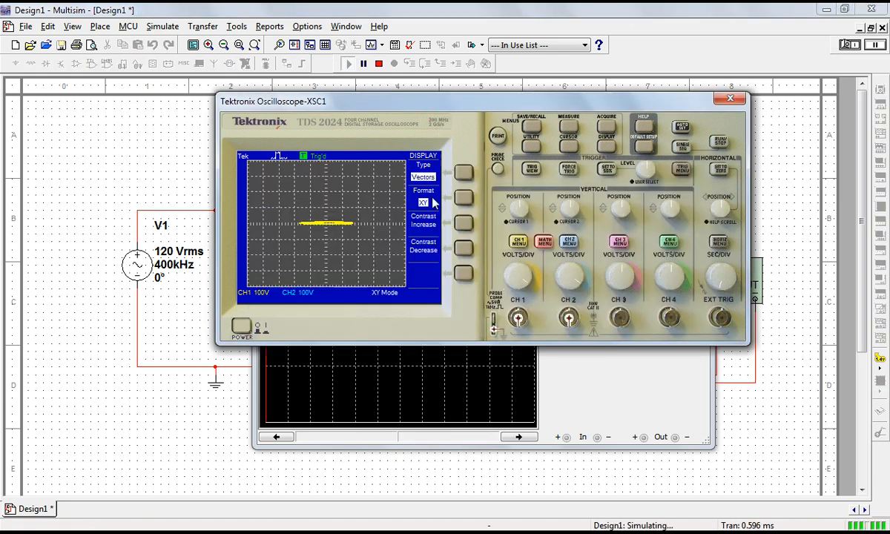
click(470, 200)
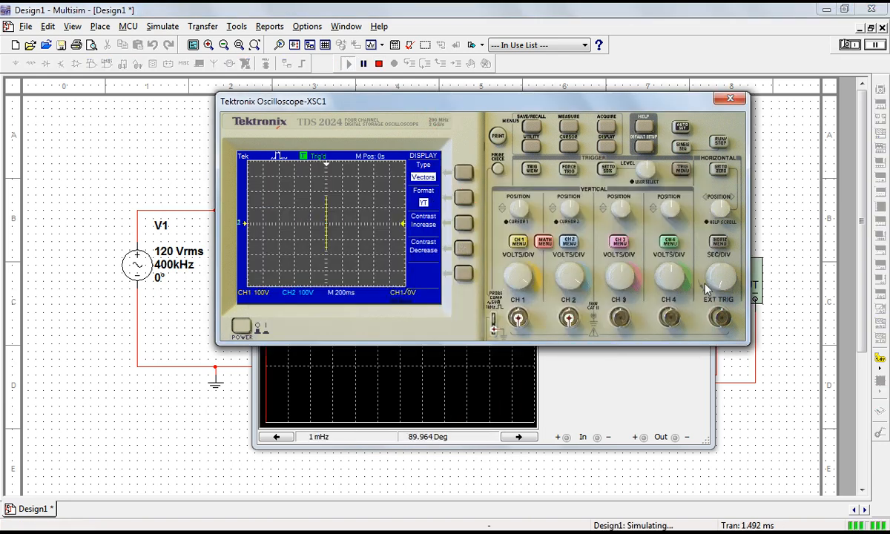
mouse_move(726, 288)
mouse_down()
mouse_move(733, 269)
mouse_move(716, 270)
mouse_move(717, 293)
mouse_move(719, 280)
mouse_up()
click(467, 198)
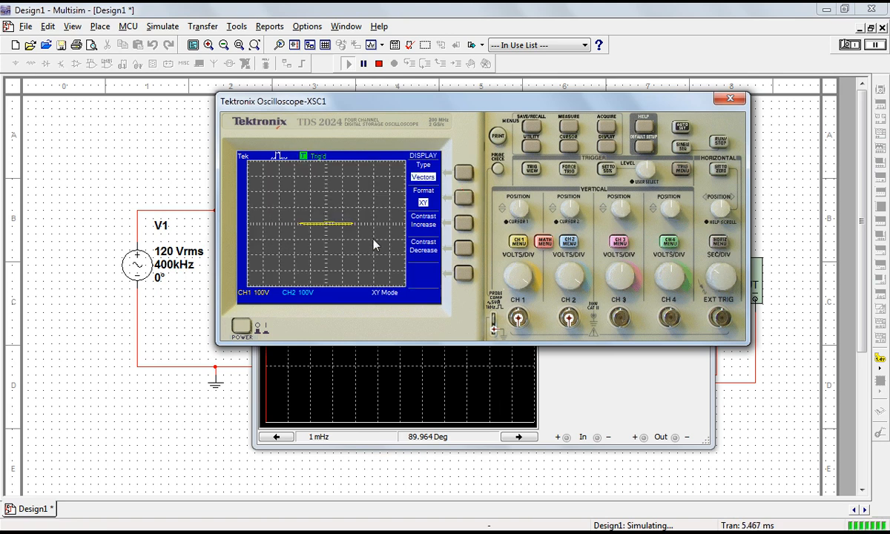
- Switch the oscilloscope to YT format, shorten its time base to 200 ns per division, and return to the XY format
click(424, 204)
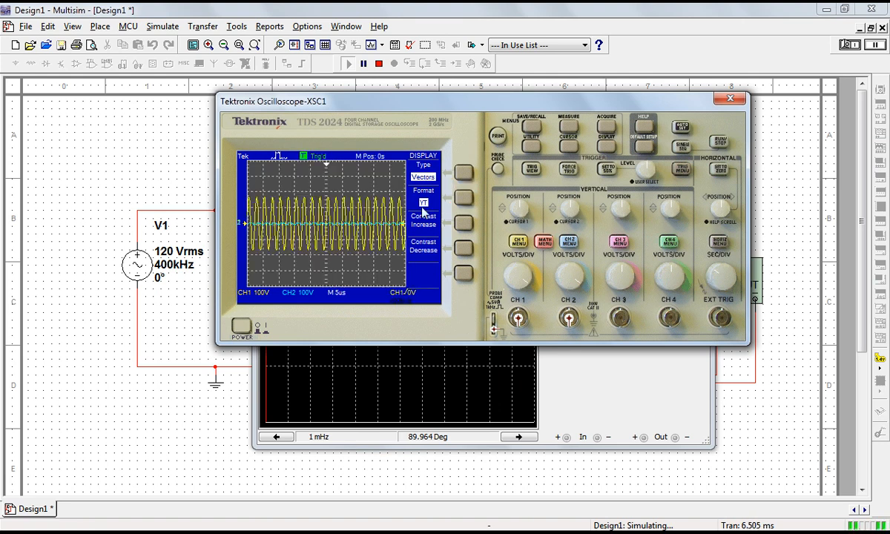
click(713, 283)
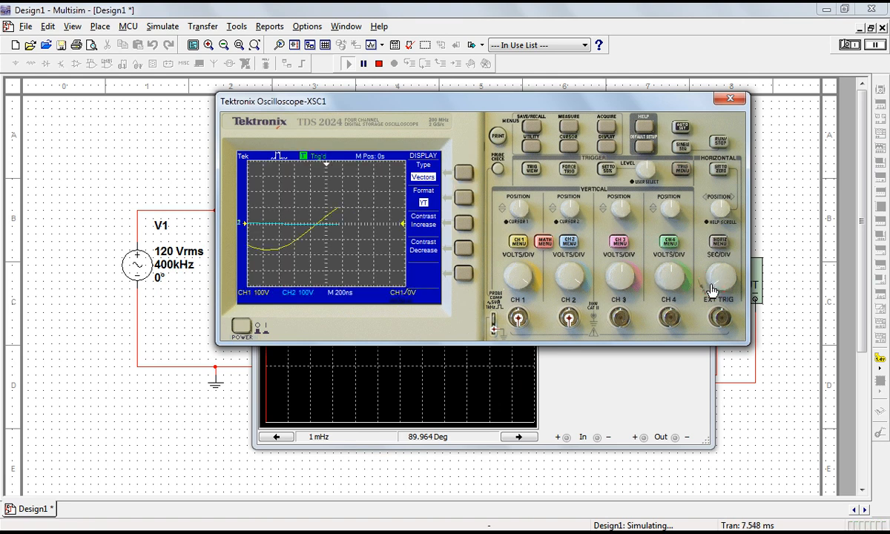
click(458, 200)
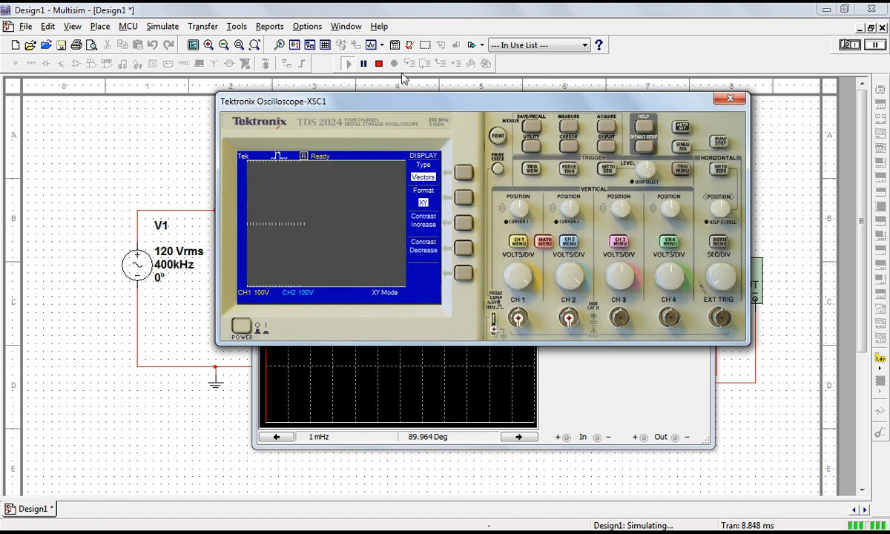
- Stop the simulation and bring the Bode plotter's phase response to the front
click(379, 65)
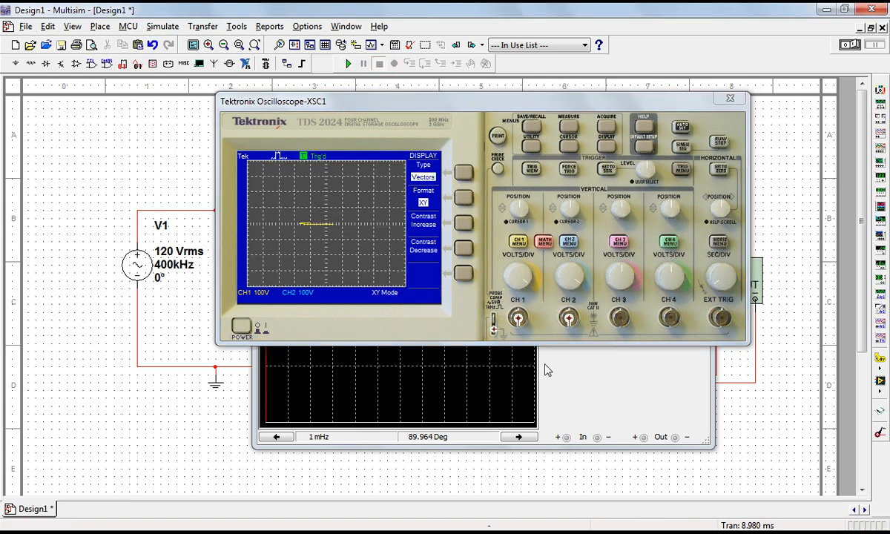
click(561, 388)
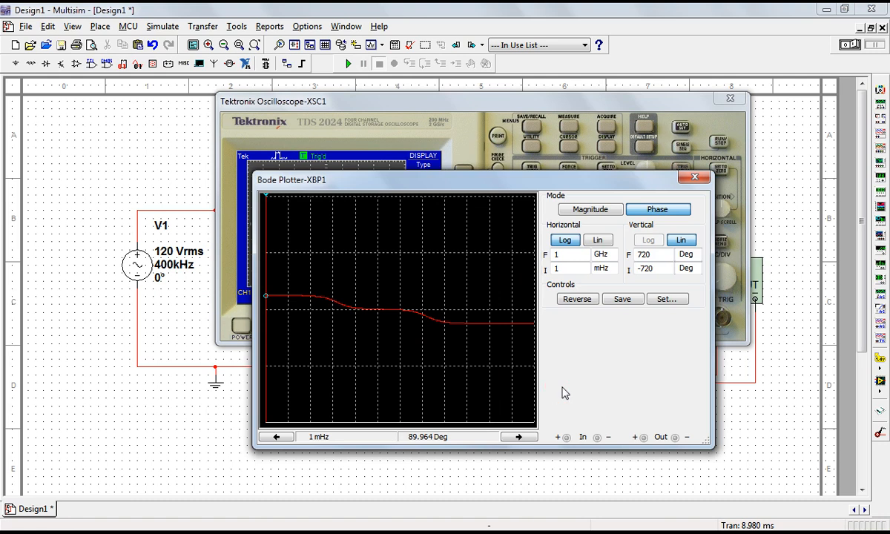